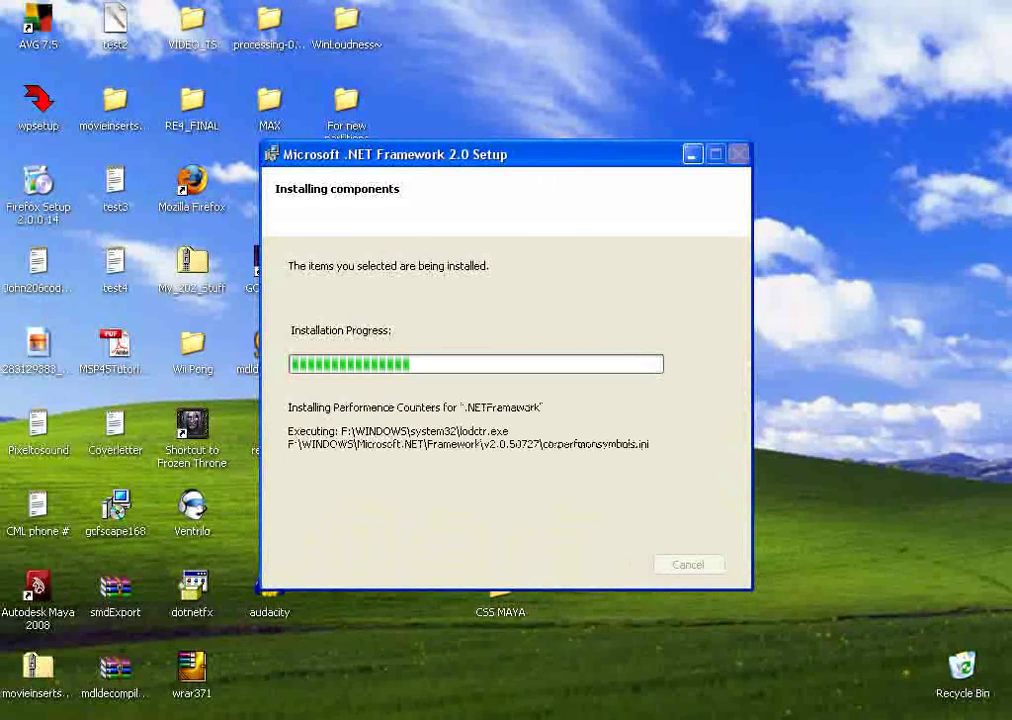
Save the untitled note with the three web links to the desktop as LinksNecessary, and minimize it.
{"action": "left_click", "coordinate": [620, 718]}
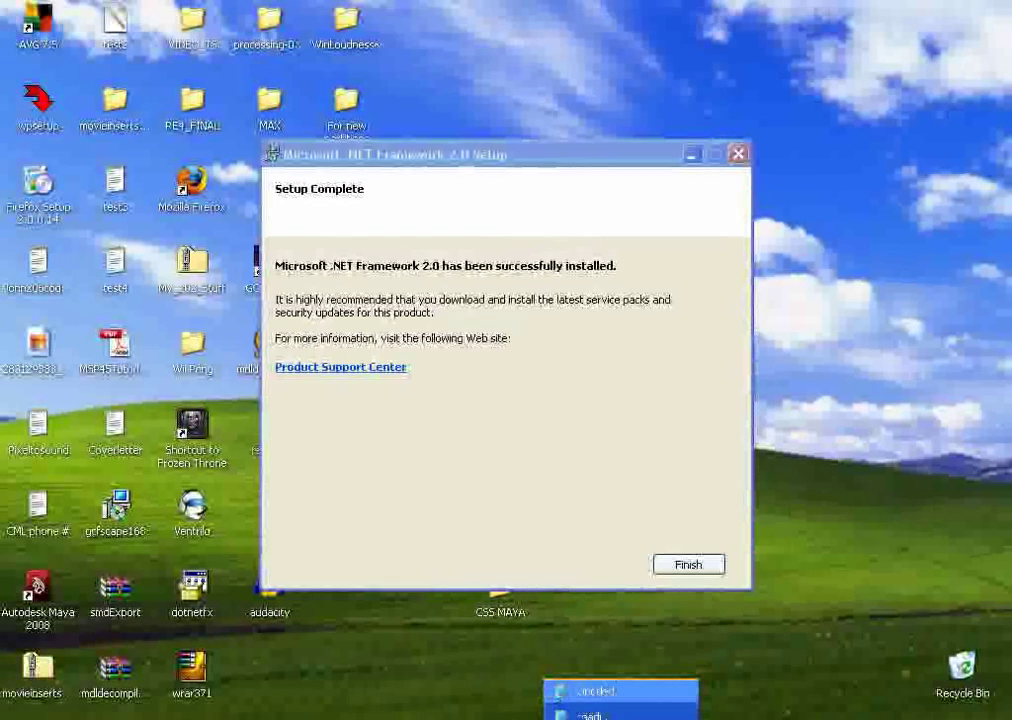
{"action": "left_click", "coordinate": [612, 691]}
{"action": "left_click", "coordinate": [122, 231]}
{"action": "left_click", "coordinate": [156, 302]}
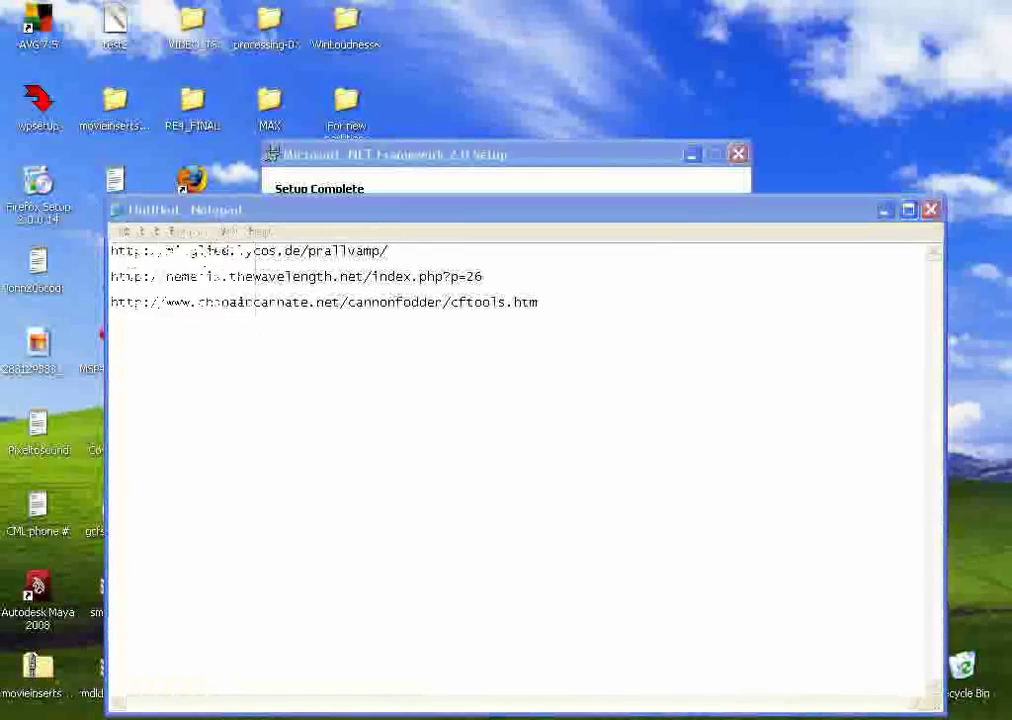
{"action": "left_click_drag", "start_coordinate": [262, 259], "coordinate": [478, 254]}
{"action": "left_click", "coordinate": [524, 603]}
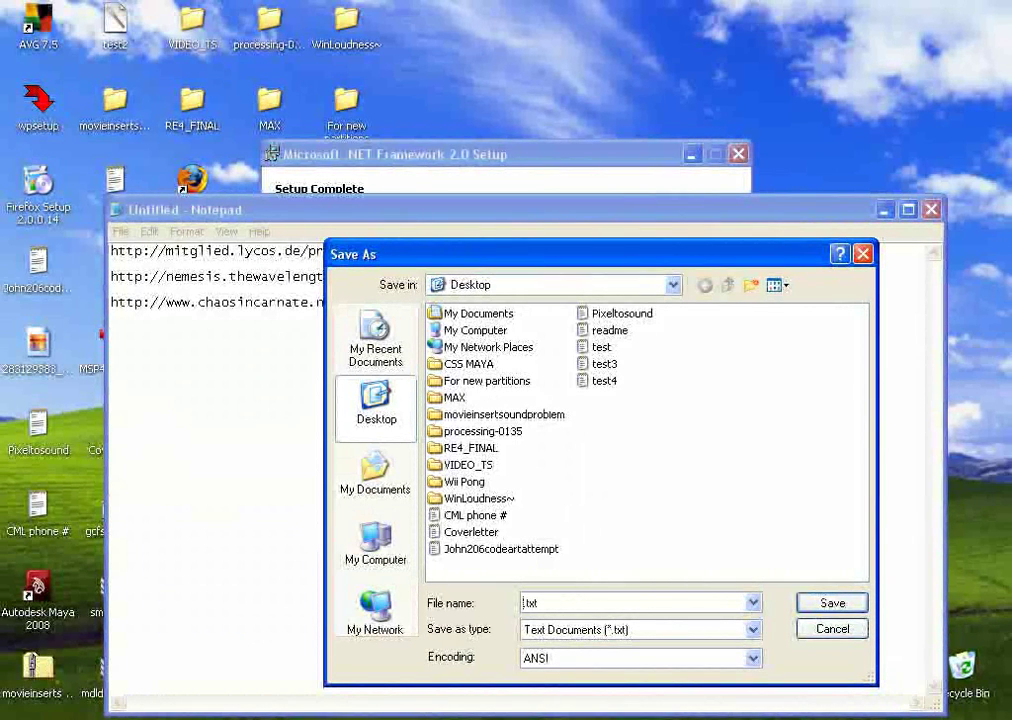
{"action": "type", "text": "LinksNecessary"}
{"action": "key", "text": "Return"}
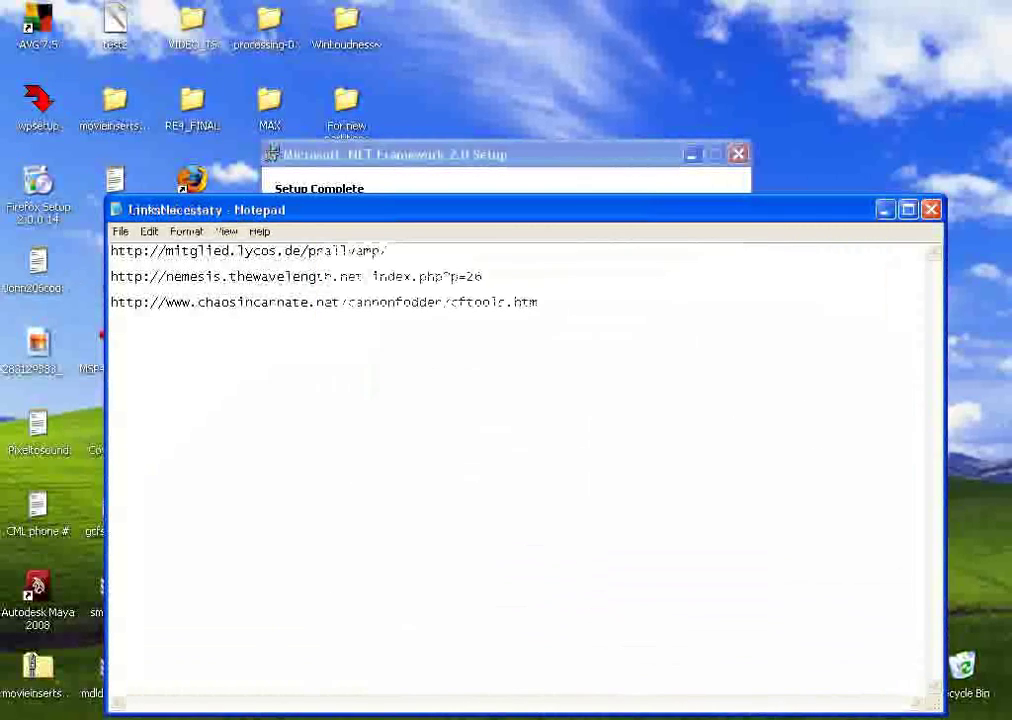
{"action": "left_click_drag", "start_coordinate": [450, 210], "coordinate": [543, 179]}
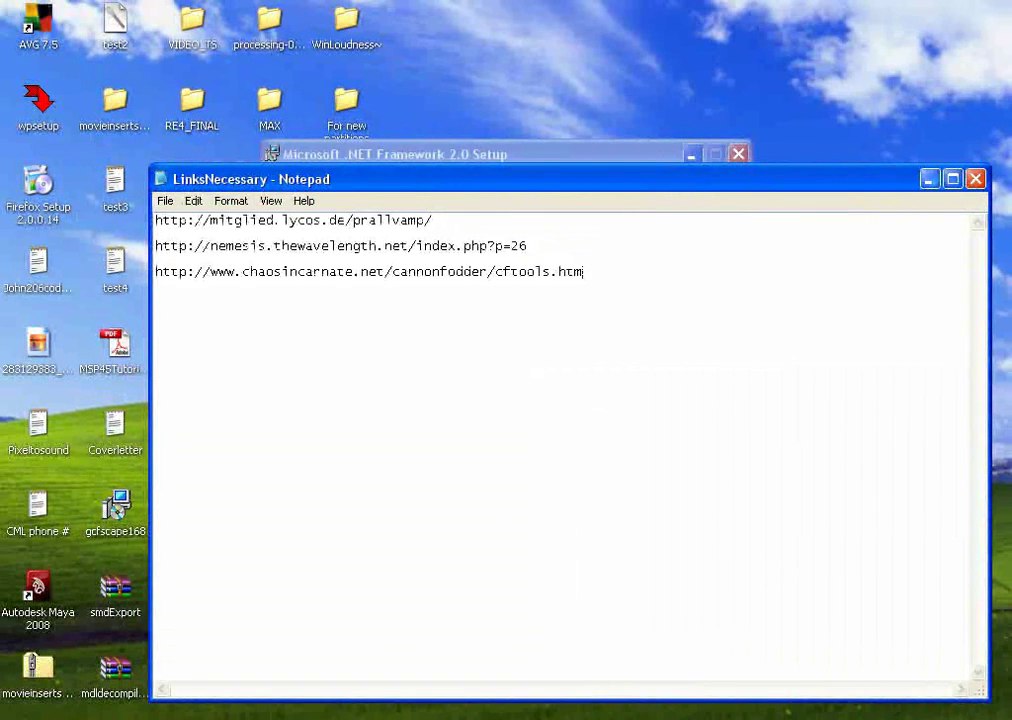
{"action": "left_click", "coordinate": [929, 179]}
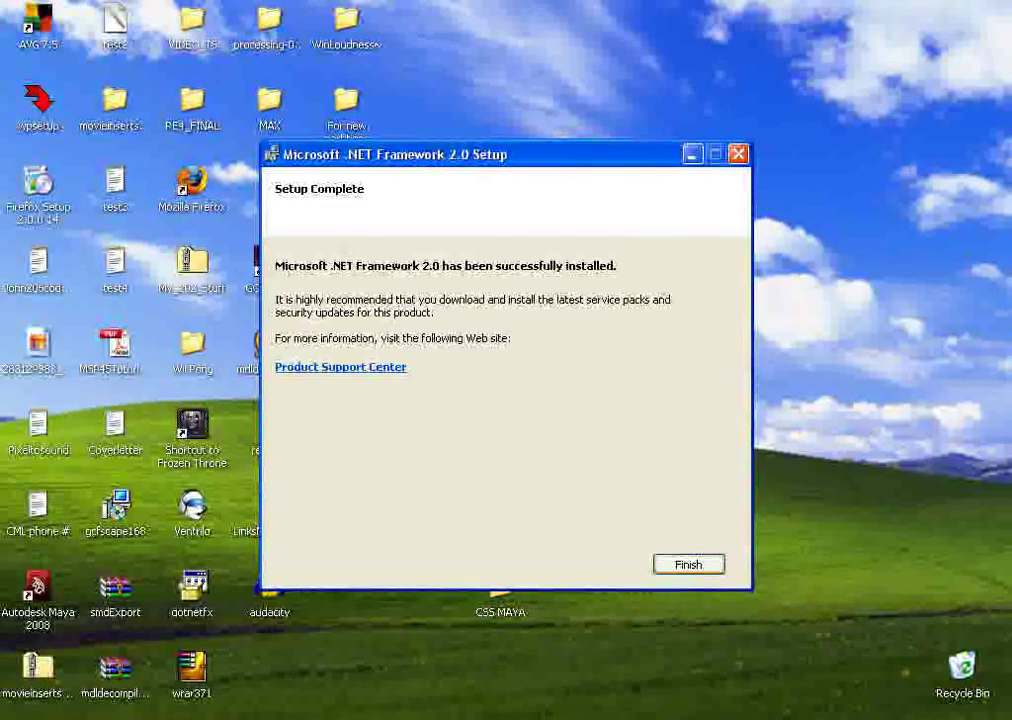
Finish the Microsoft .NET Framework 2.0 setup and allow the wextract_cleanup0 registry change in Spybot.
{"action": "left_click", "coordinate": [689, 565]}
{"action": "left_click", "coordinate": [660, 718]}
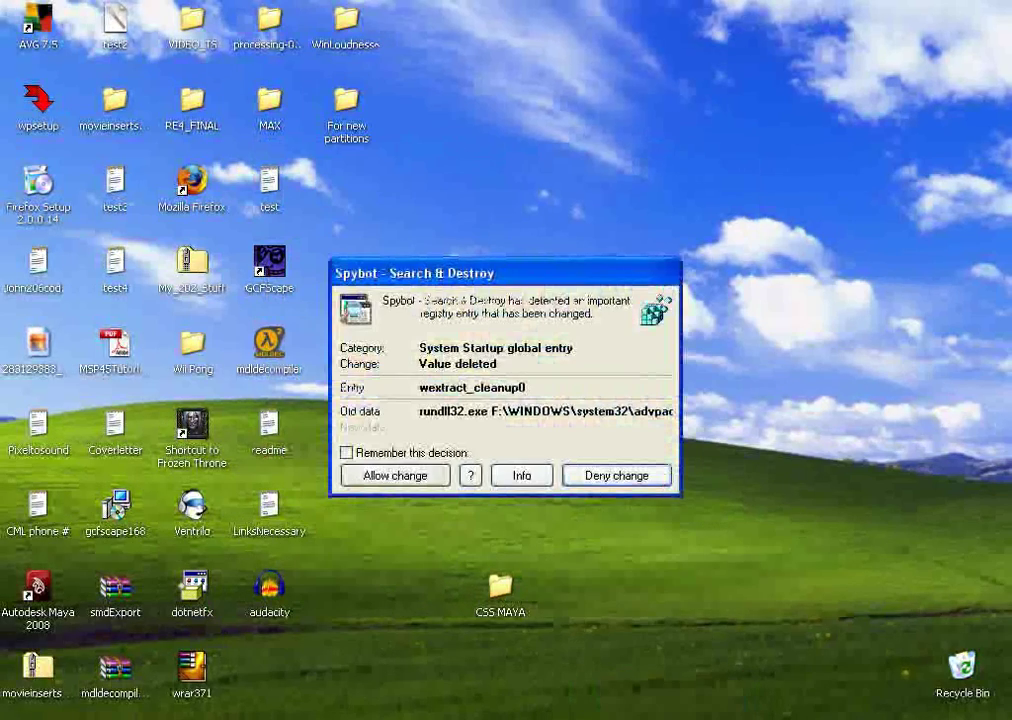
{"action": "key", "text": "Return"}
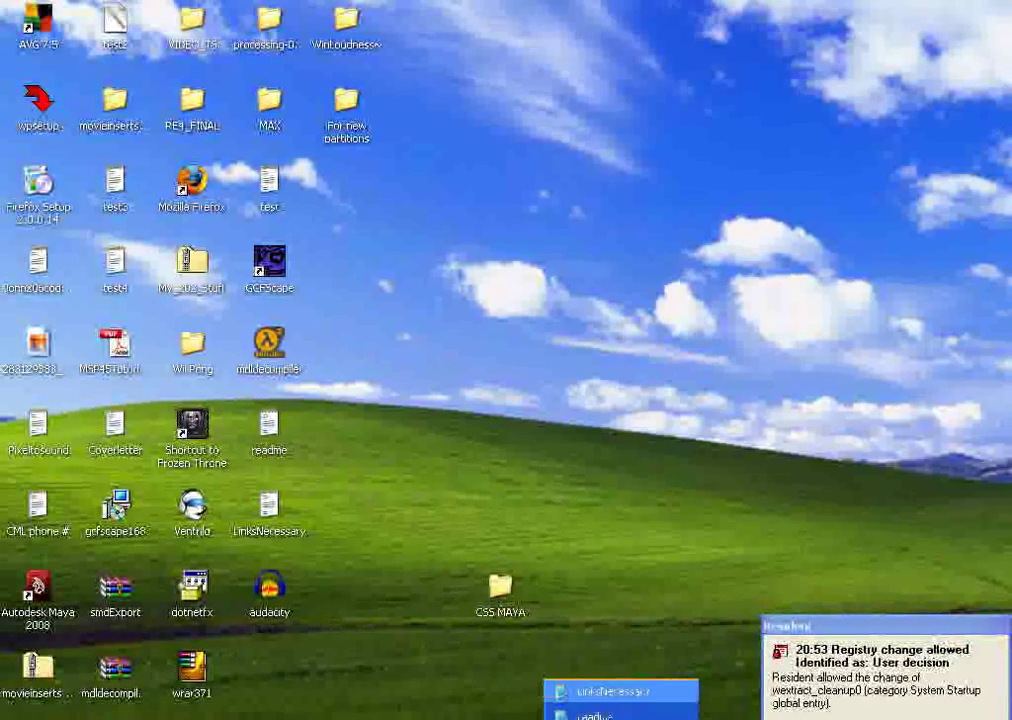
Review the download links in the LinksNecessary note and return to the desktop.
{"action": "left_click", "coordinate": [613, 692]}
{"action": "left_click_drag", "start_coordinate": [500, 178], "coordinate": [492, 17]}
{"action": "key", "text": "super+d"}
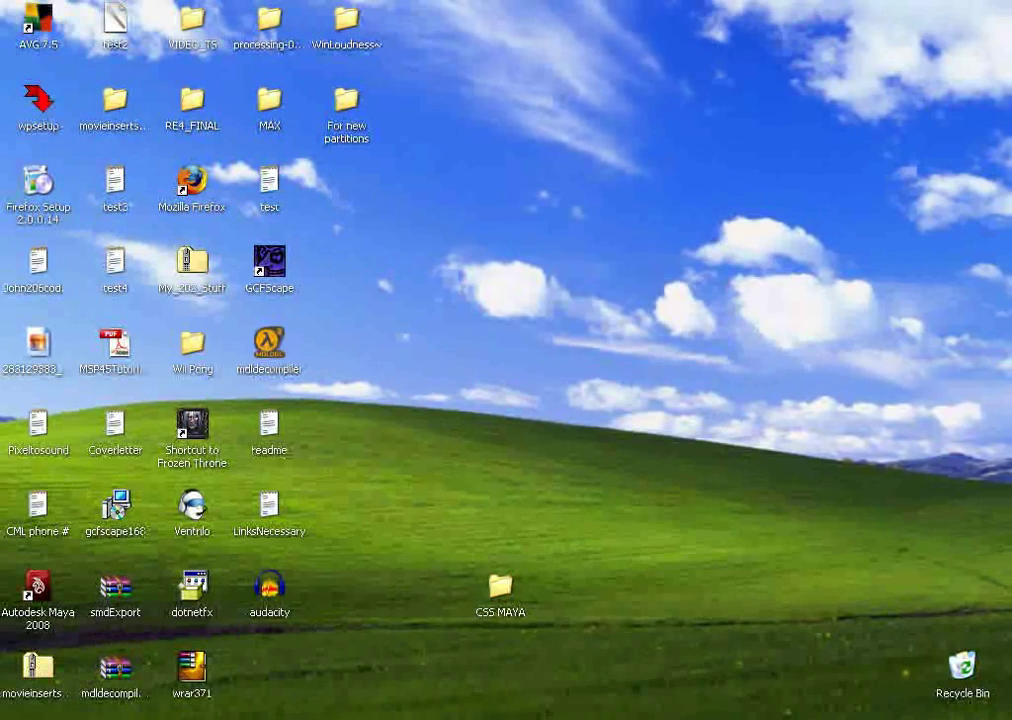
Launch GCFScape and browse to the Program Files folder on drive C to open a package.
{"action": "left_click", "coordinate": [269, 264]}
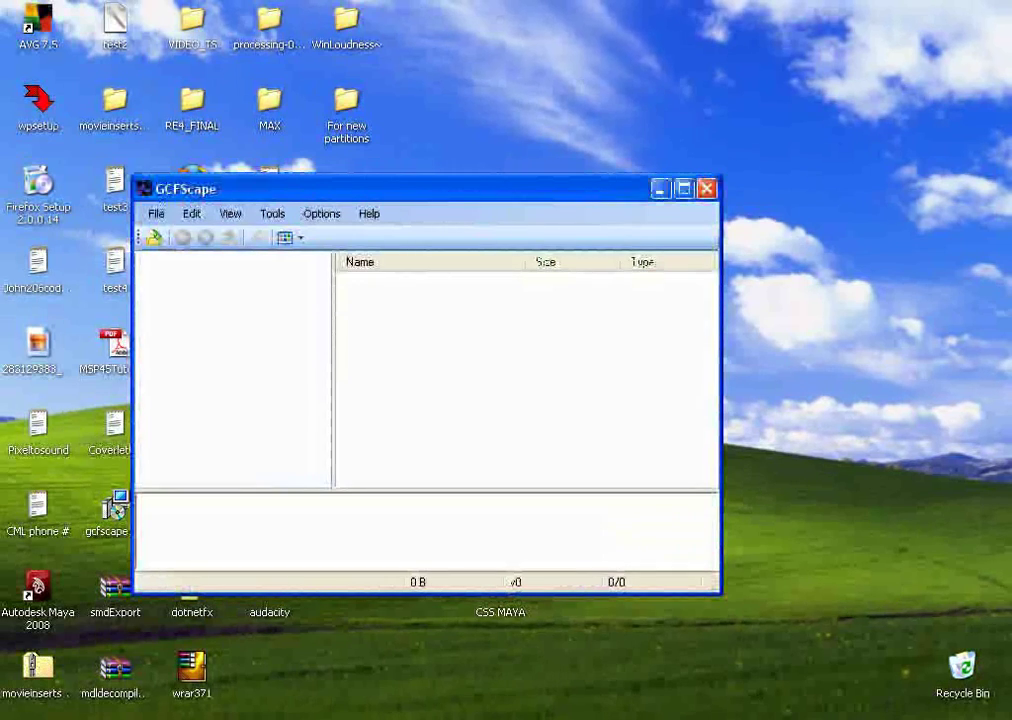
{"action": "left_click", "coordinate": [156, 214]}
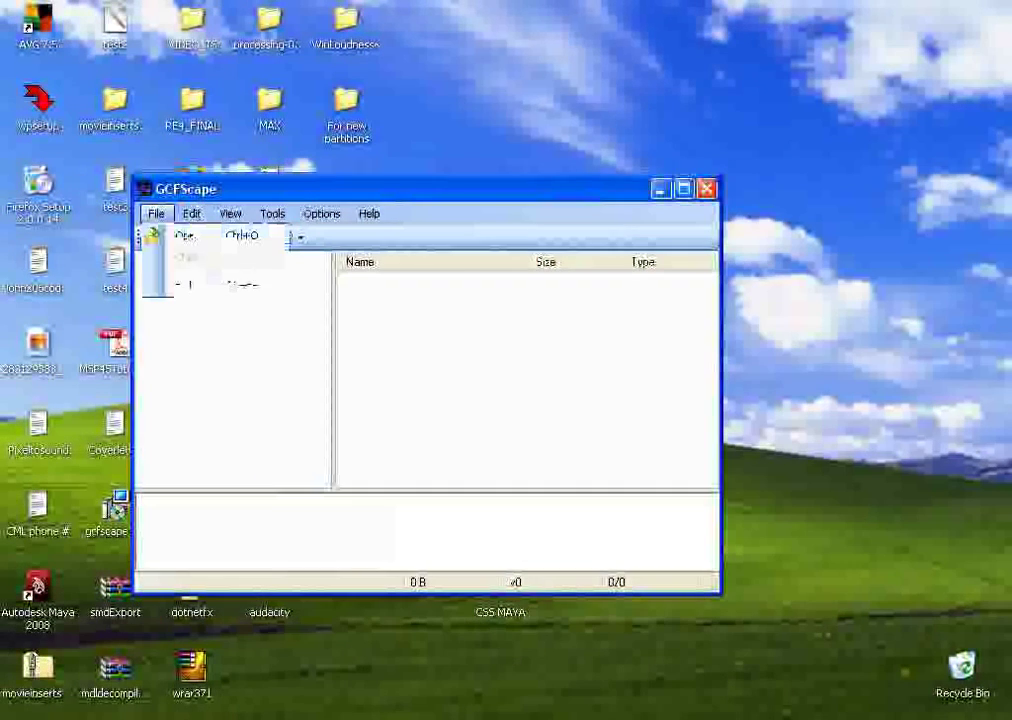
{"action": "key", "text": "Return"}
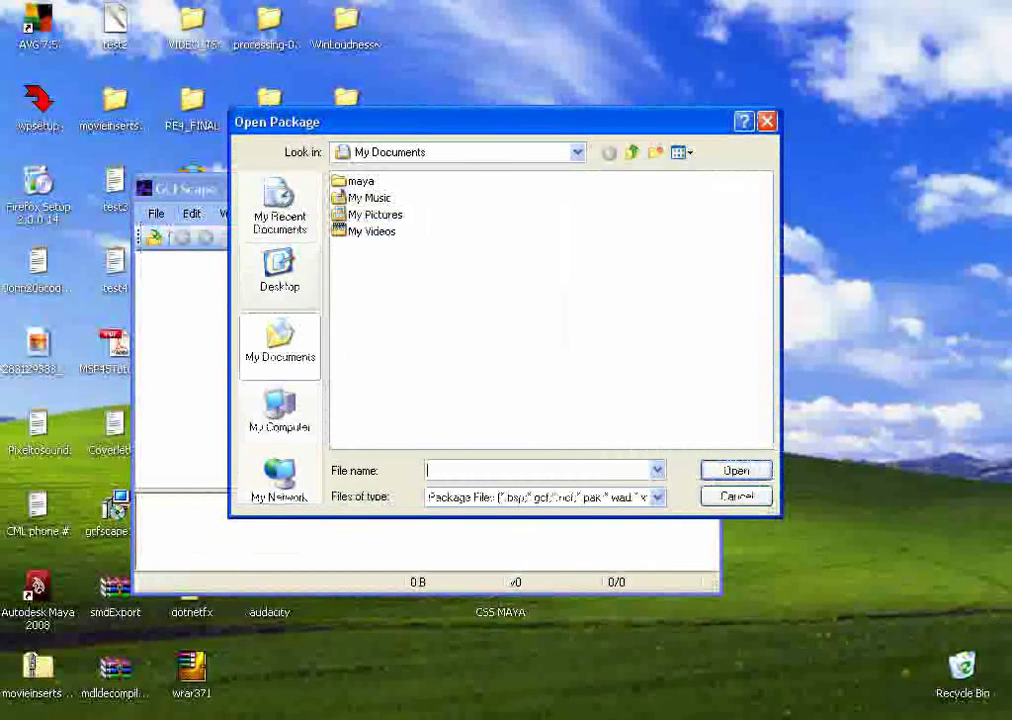
{"action": "left_click", "coordinate": [280, 412]}
{"action": "double_click", "coordinate": [381, 197]}
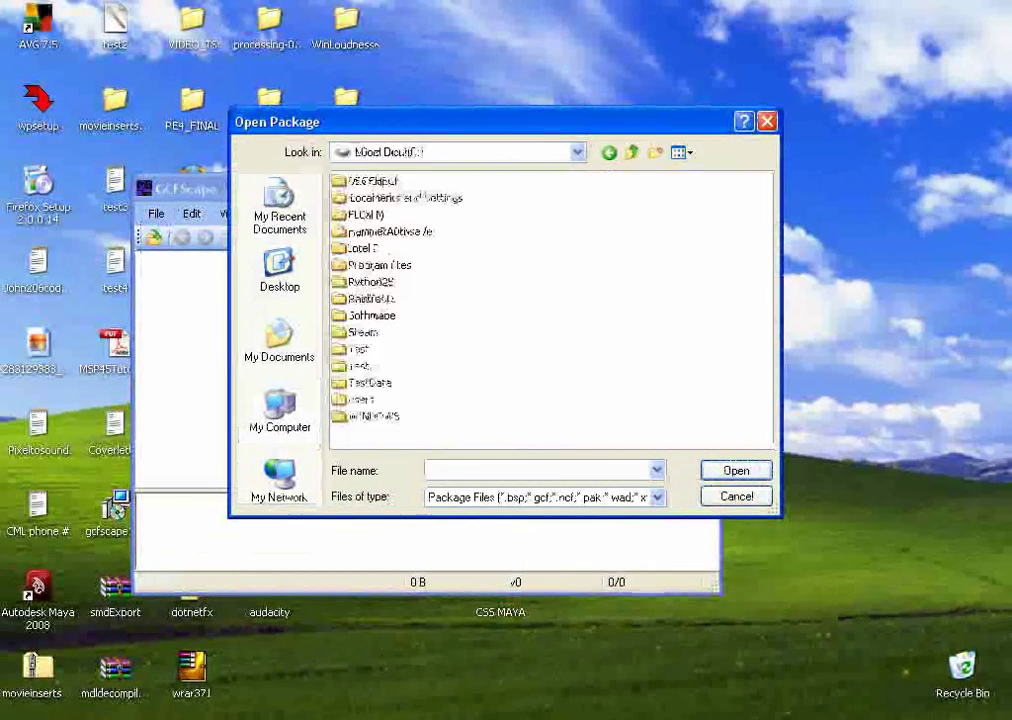
{"action": "left_click", "coordinate": [373, 262]}
{"action": "double_click", "coordinate": [373, 262]}
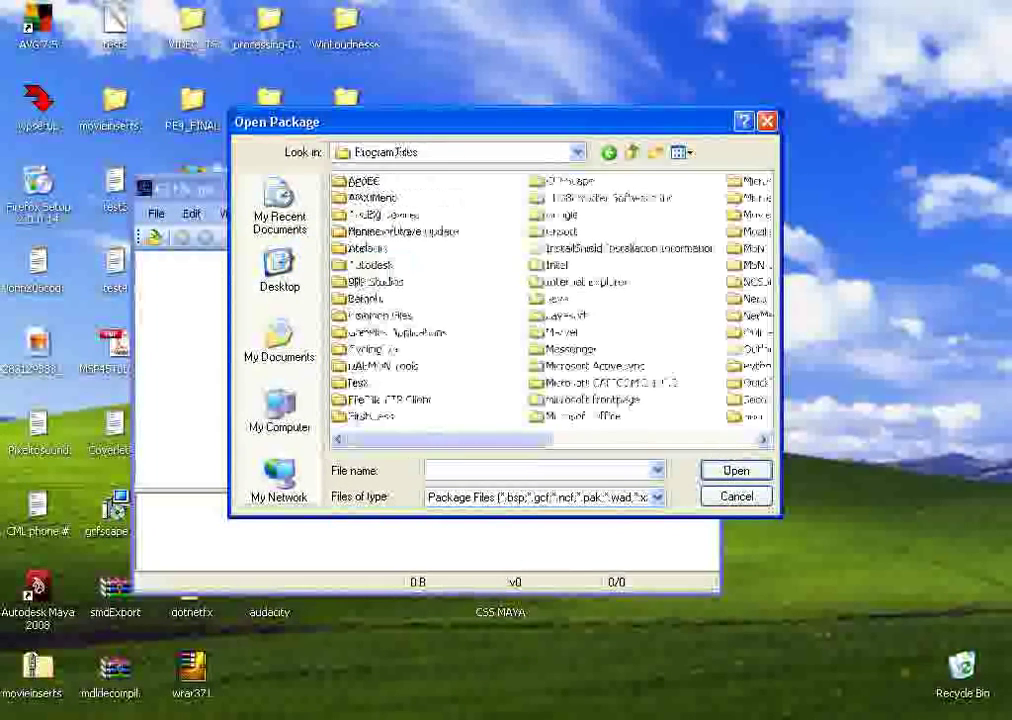
Open the counter-strike source shared package from Valve\Steam\SteamApps and maximize the GCFScape window.
{"action": "left_click_drag", "start_coordinate": [450, 440], "coordinate": [606, 440]}
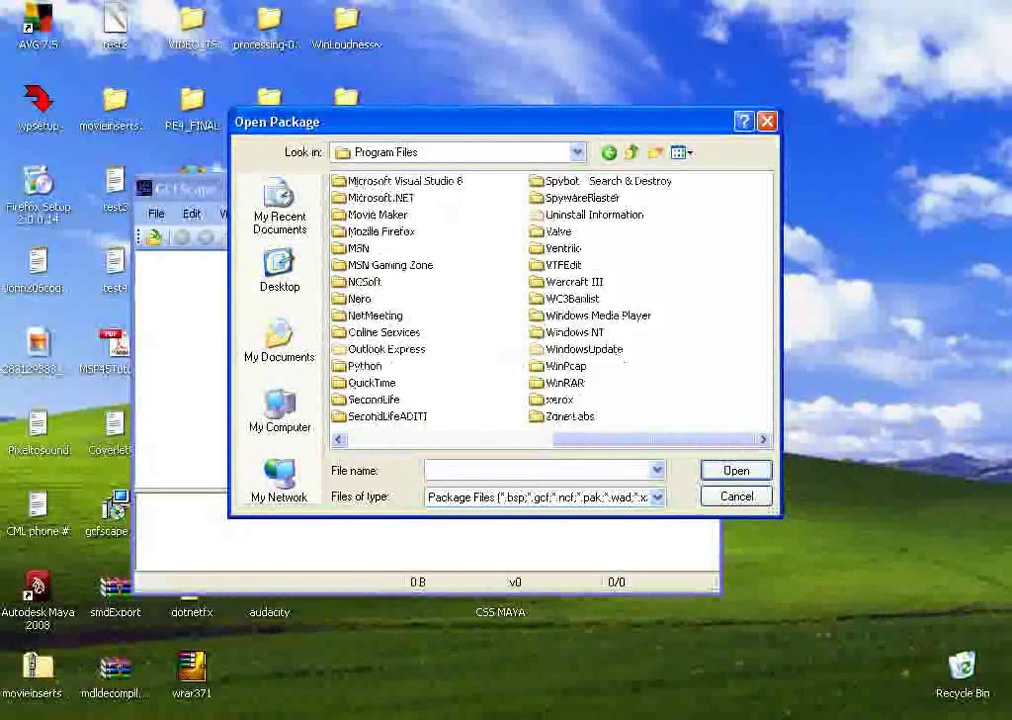
{"action": "double_click", "coordinate": [558, 232]}
{"action": "double_click", "coordinate": [362, 181]}
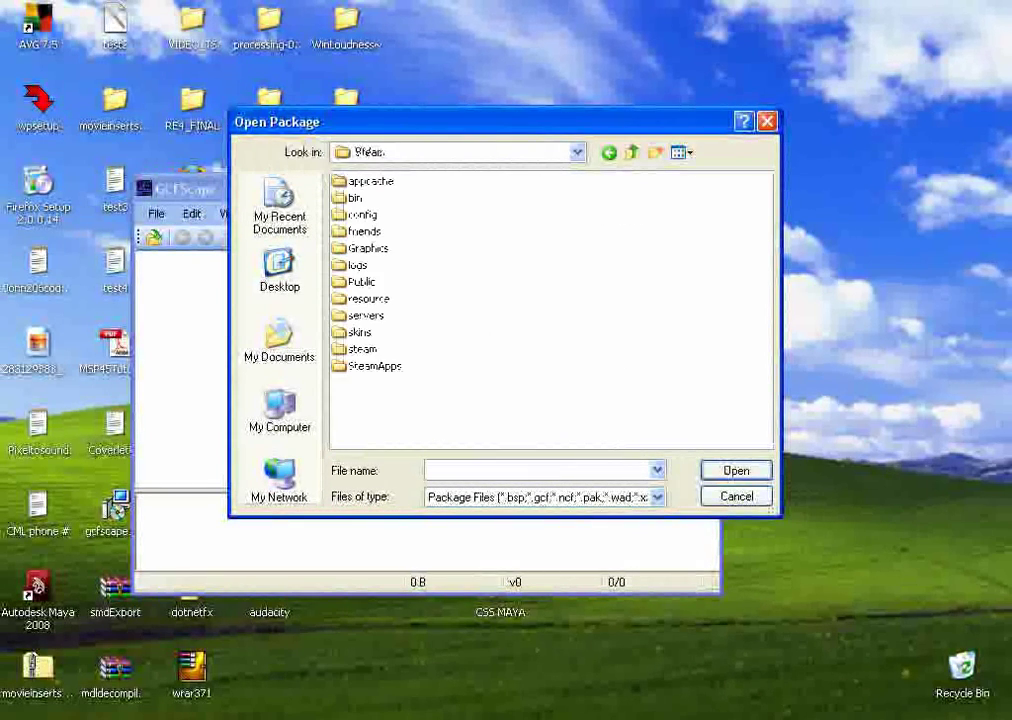
{"action": "double_click", "coordinate": [374, 366]}
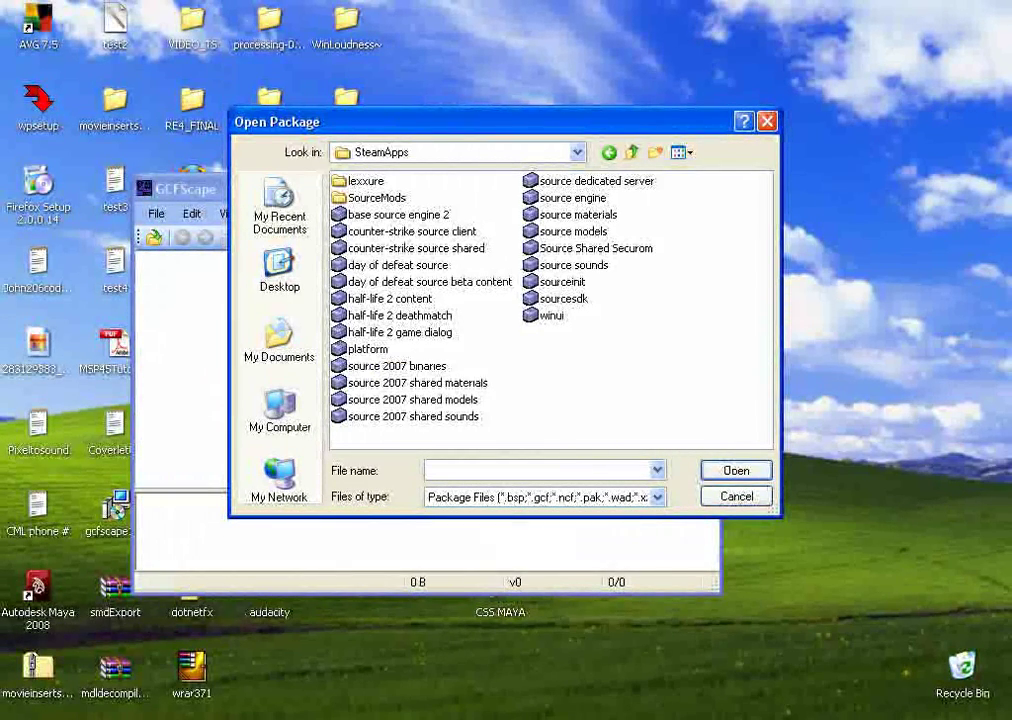
{"action": "double_click", "coordinate": [416, 248]}
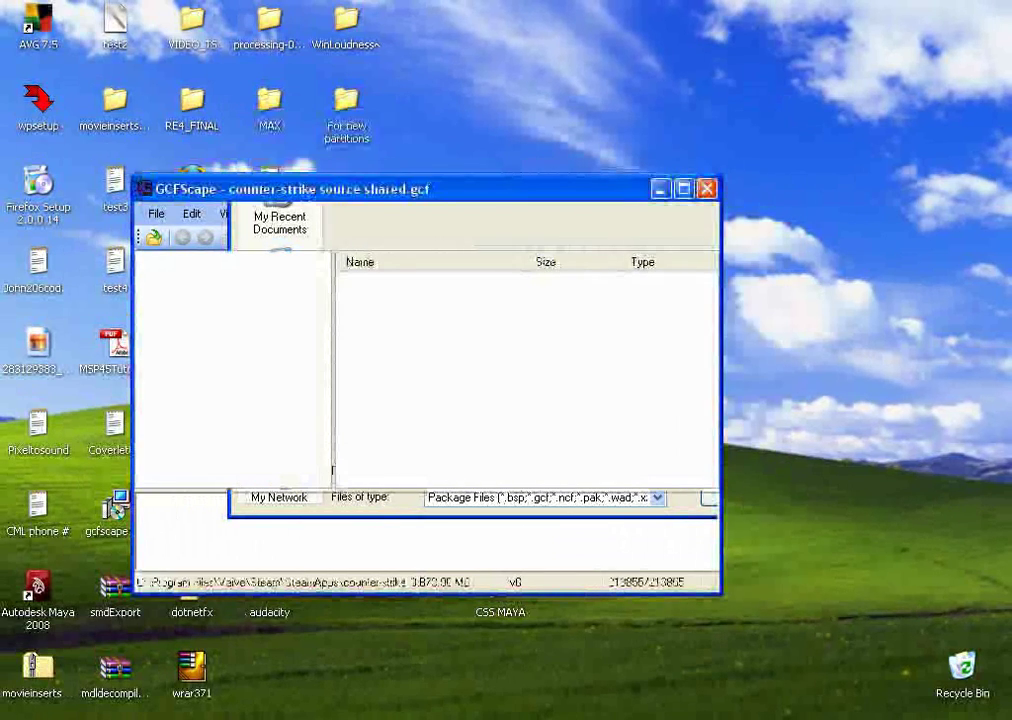
{"action": "left_click", "coordinate": [684, 189]}
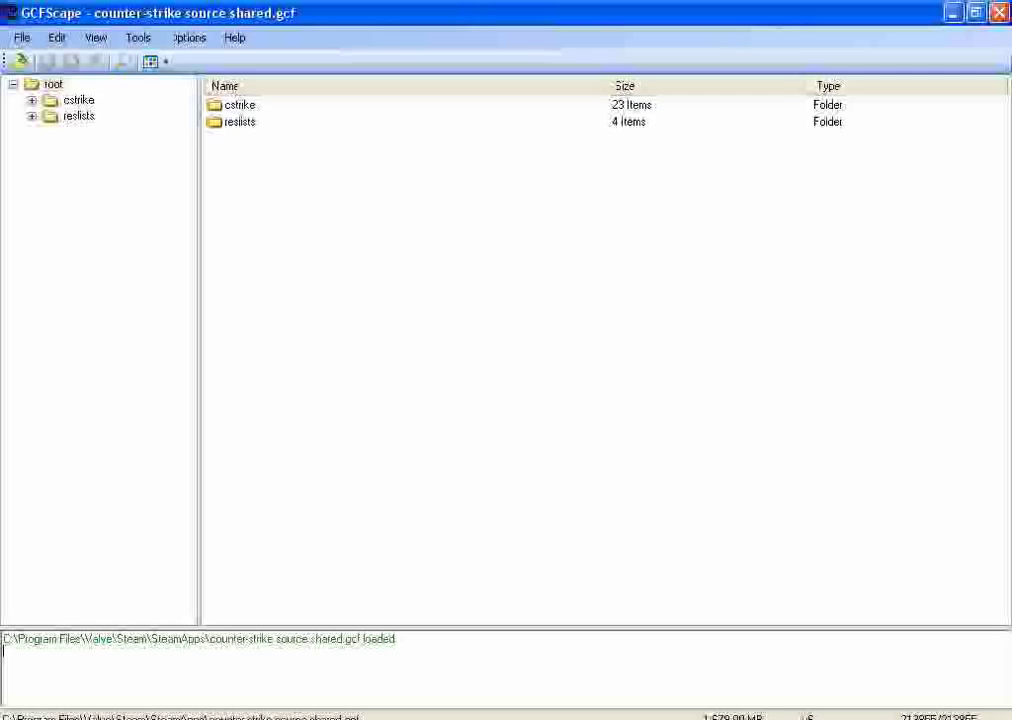
Open the cstrike\models\weapons folder inside the package.
{"action": "double_click", "coordinate": [79, 100]}
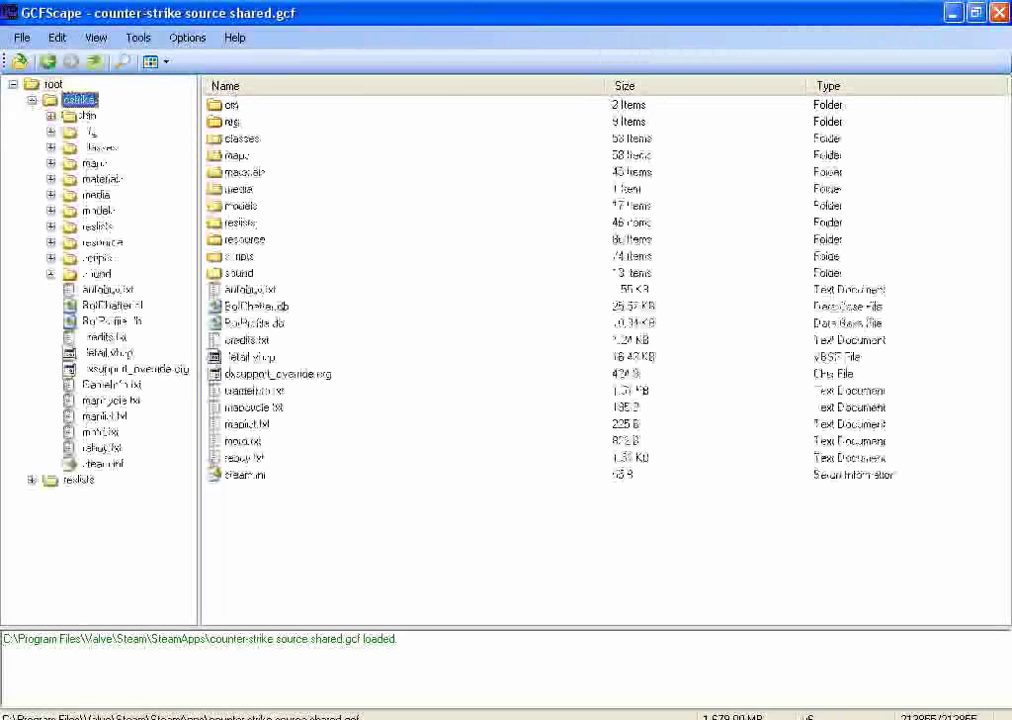
{"action": "double_click", "coordinate": [98, 210]}
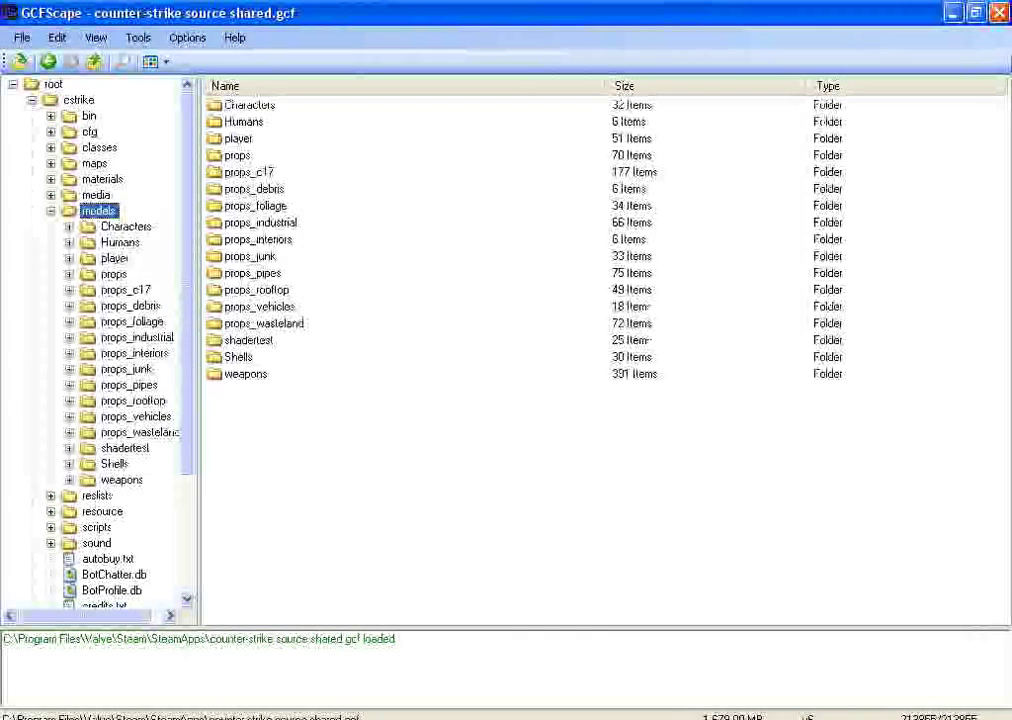
{"action": "double_click", "coordinate": [122, 480]}
Look through the weapon model files listed in the weapons folder.
{"action": "scroll", "coordinate": [122, 480], "scroll_direction": "down", "scroll_amount": 3}
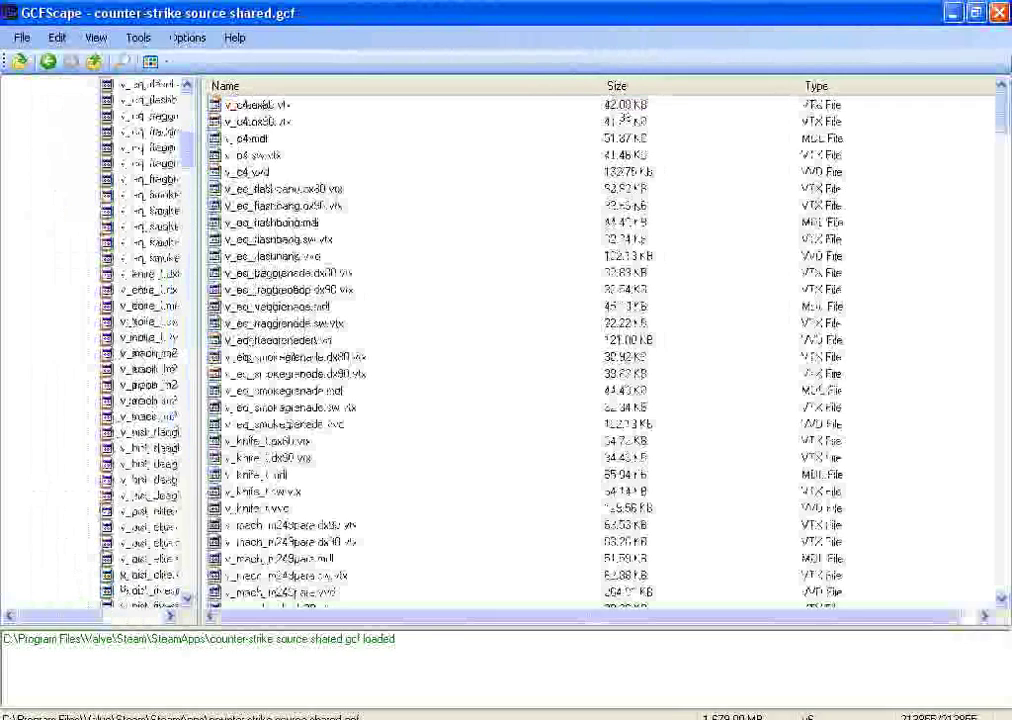
{"action": "scroll", "coordinate": [121, 574], "scroll_direction": "up", "scroll_amount": 3}
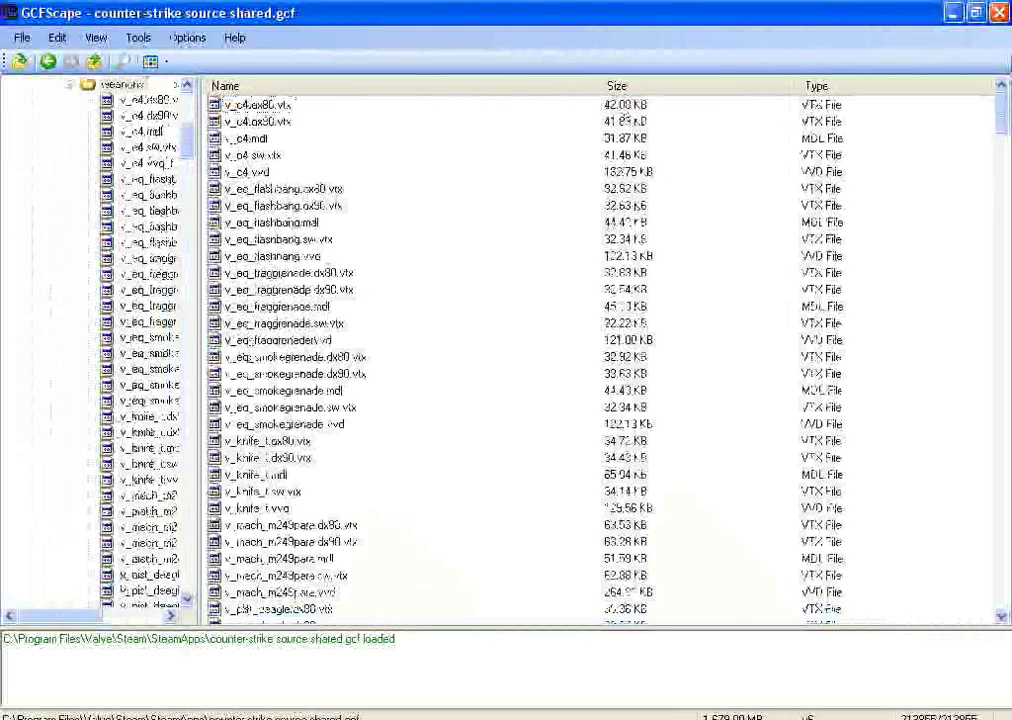
{"action": "scroll", "coordinate": [600, 350], "scroll_direction": "down", "scroll_amount": 7}
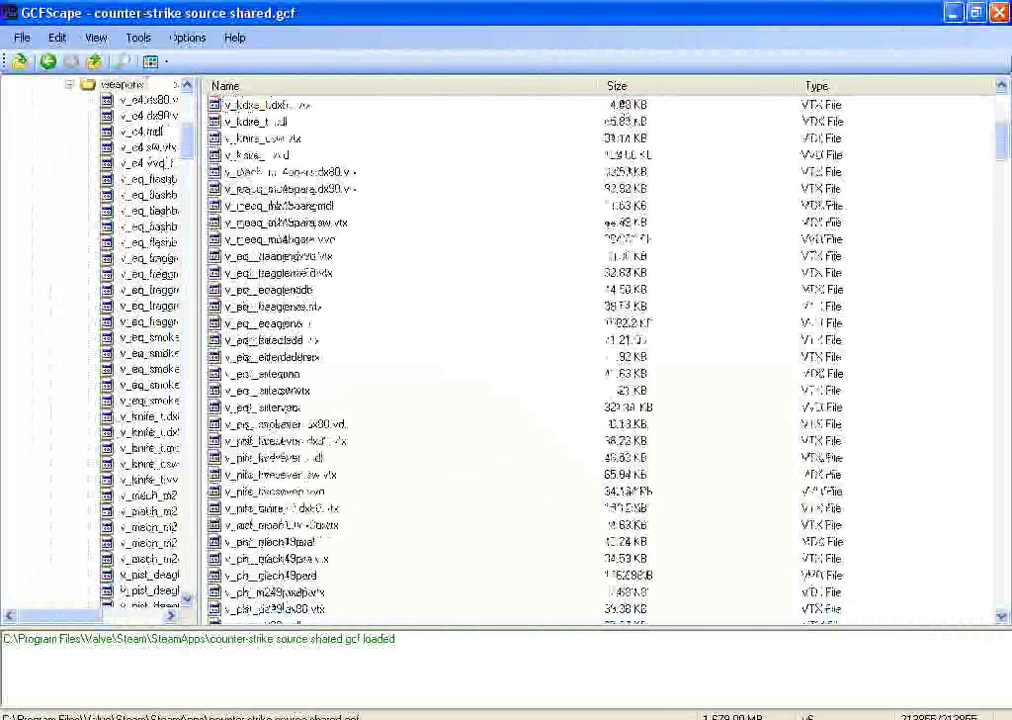
{"action": "scroll", "coordinate": [600, 350], "scroll_direction": "down", "scroll_amount": 10}
{"action": "scroll", "coordinate": [600, 350], "scroll_direction": "down", "scroll_amount": 10}
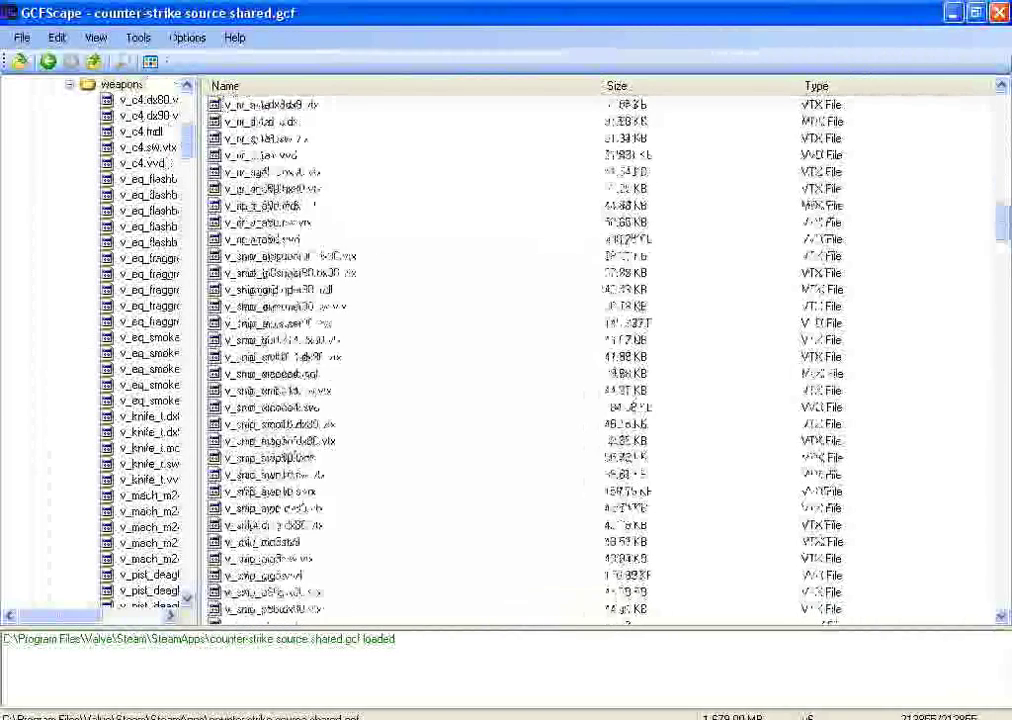
{"action": "scroll", "coordinate": [600, 350], "scroll_direction": "down", "scroll_amount": 7}
{"action": "scroll", "coordinate": [600, 350], "scroll_direction": "up", "scroll_amount": 15}
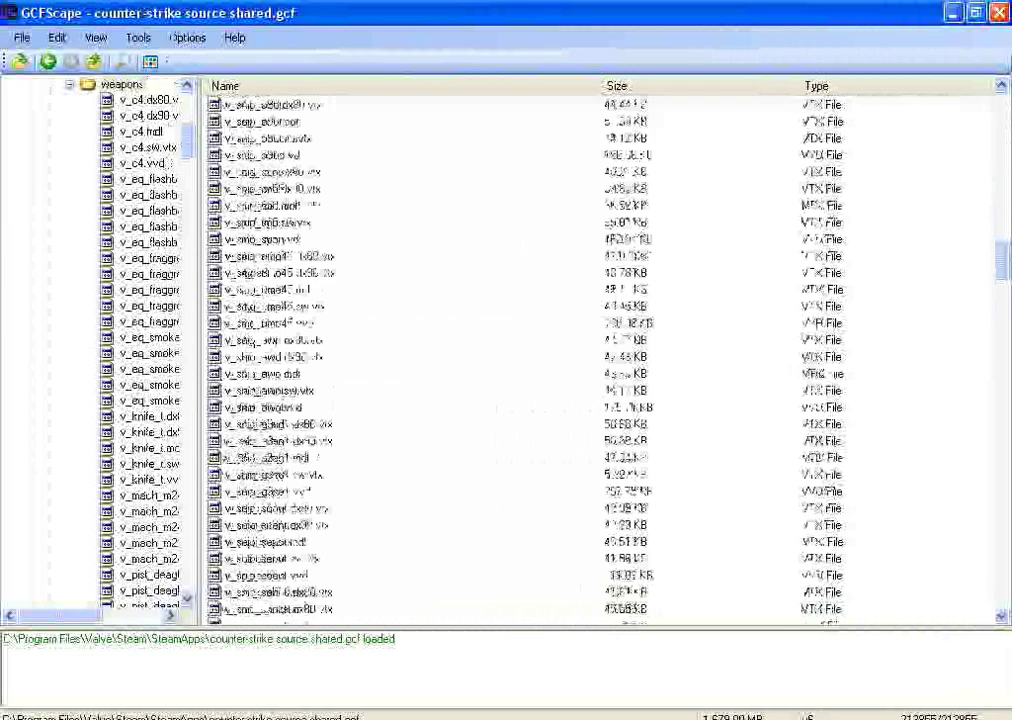
{"action": "scroll", "coordinate": [600, 350], "scroll_direction": "up", "scroll_amount": 10}
{"action": "scroll", "coordinate": [600, 350], "scroll_direction": "up", "scroll_amount": 20}
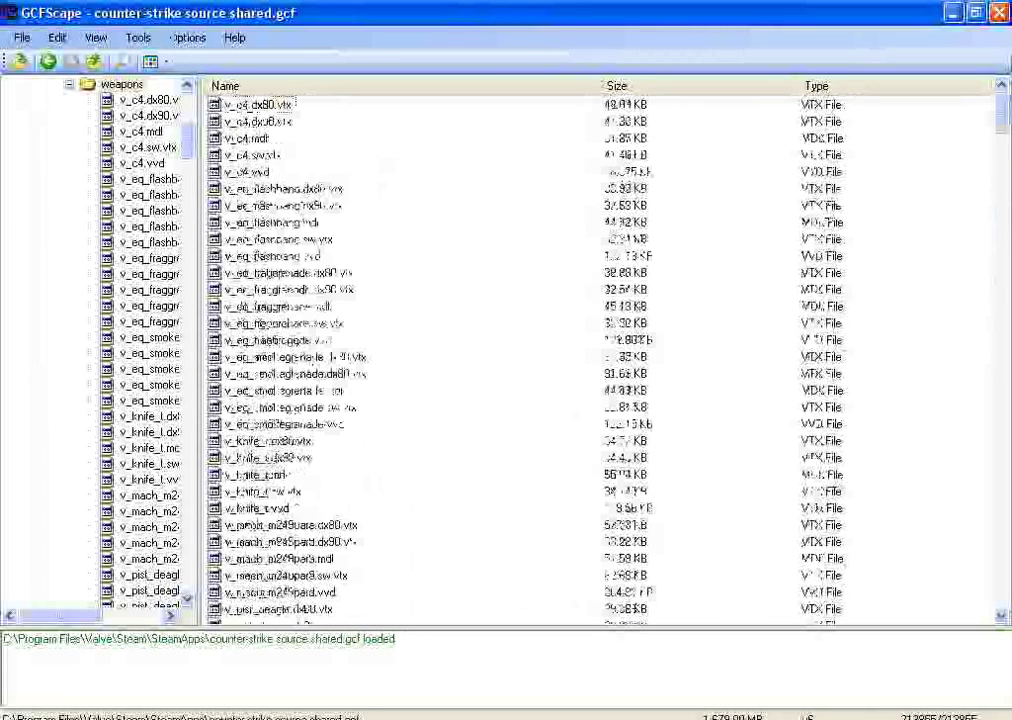
Extract the five v_knife_t files (VTX, MDL and VVD) from the package into the CSS MAYA desktop folder.
{"action": "left_click_drag", "start_coordinate": [340, 441], "coordinate": [296, 509]}
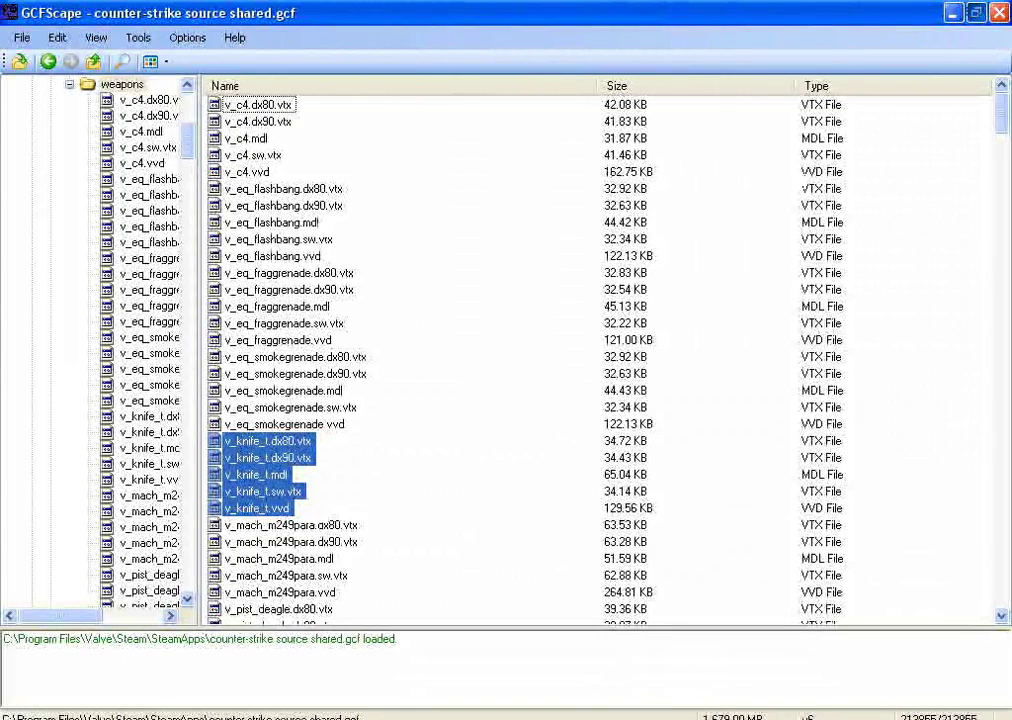
{"action": "left_click", "coordinate": [976, 13]}
{"action": "scroll", "coordinate": [800, 240], "scroll_direction": "down", "scroll_amount": 6}
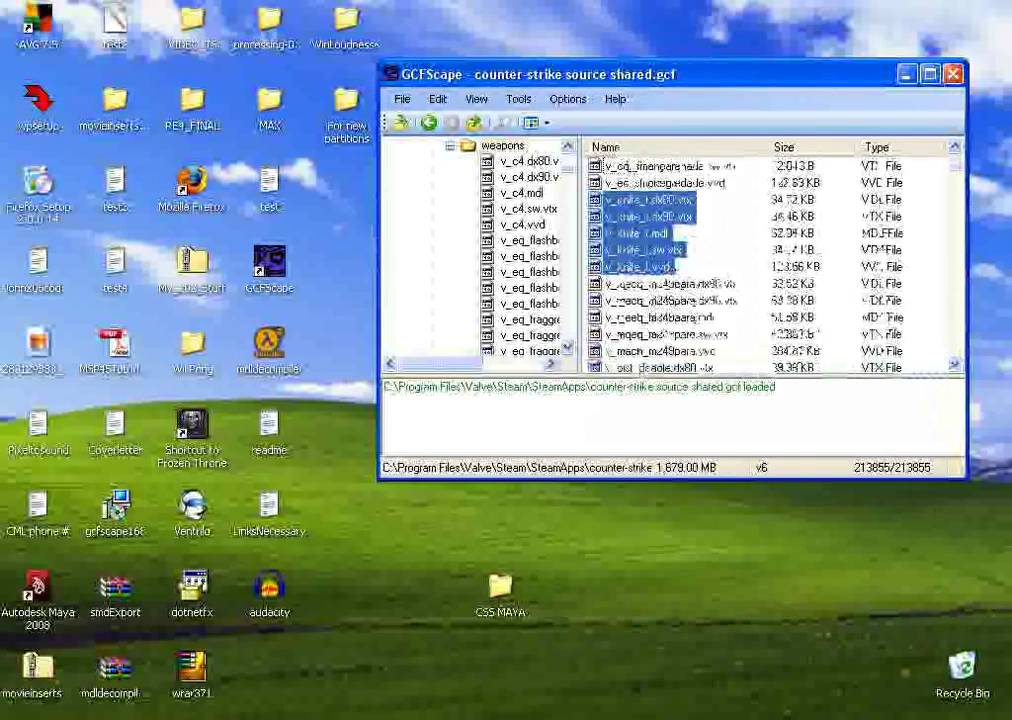
{"action": "left_click_drag", "start_coordinate": [739, 72], "coordinate": [771, 26]}
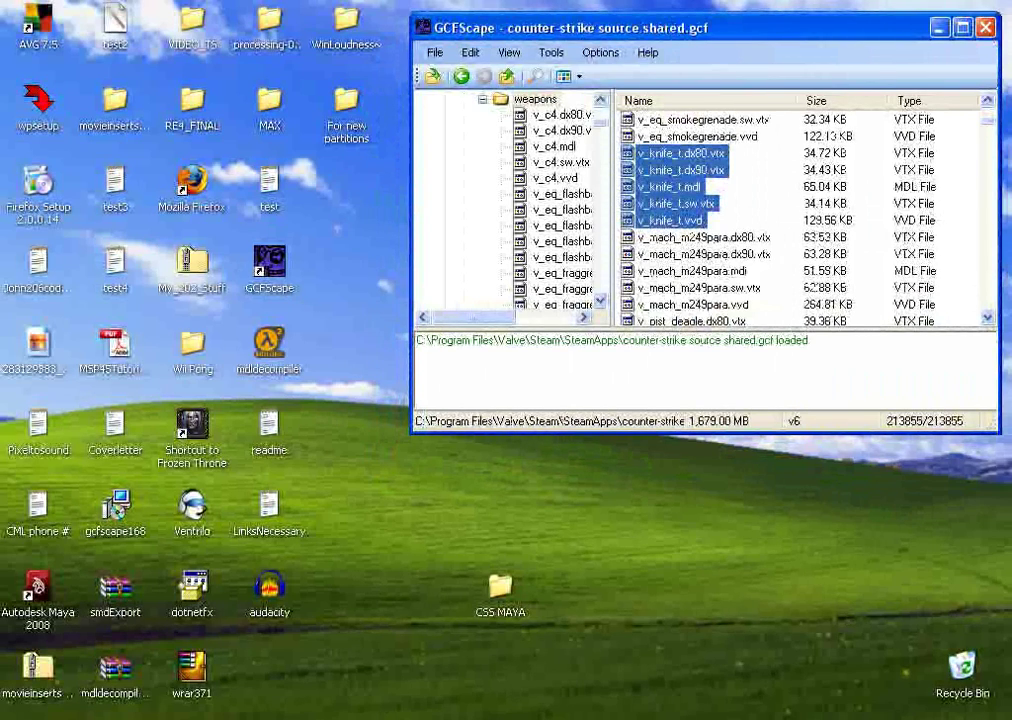
{"action": "left_click_drag", "start_coordinate": [680, 187], "coordinate": [500, 588]}
{"action": "left_click", "coordinate": [500, 588]}
{"action": "left_click", "coordinate": [392, 466]}
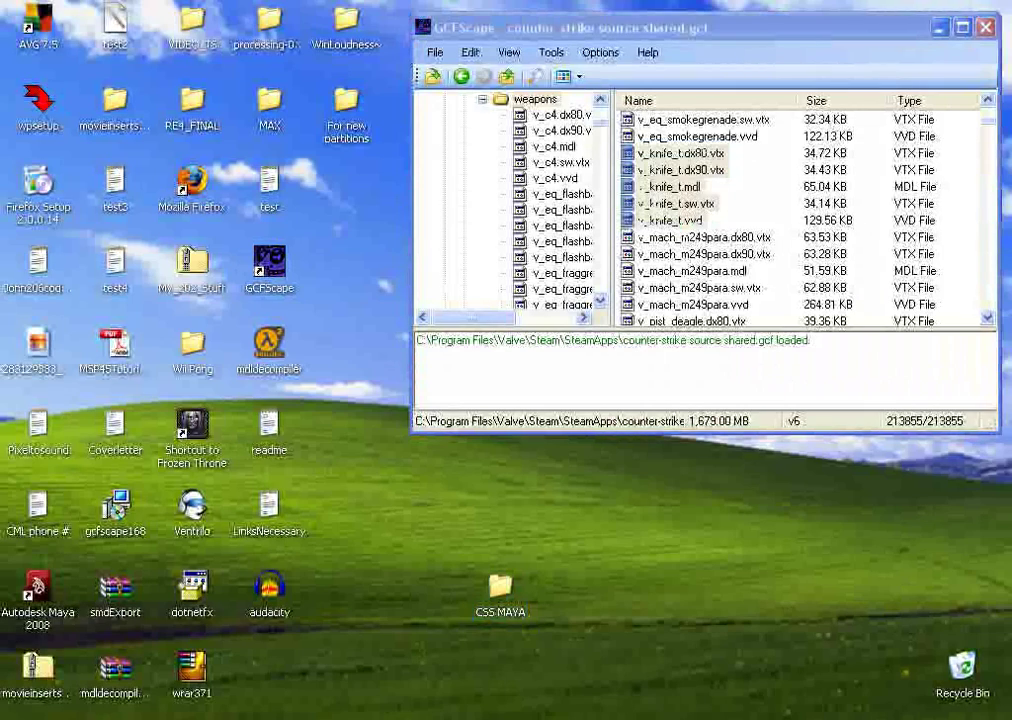
Open the CSS MAYA folder to check the extracted knife files, and close GCFScape.
{"action": "double_click", "coordinate": [500, 588]}
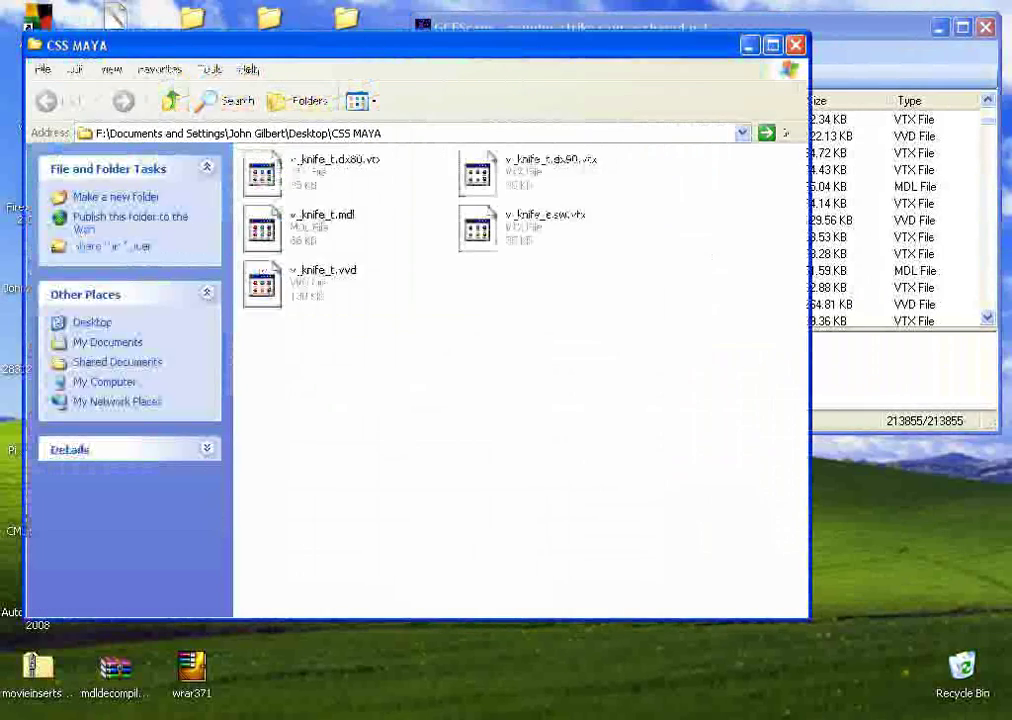
{"action": "left_click_drag", "start_coordinate": [400, 45], "coordinate": [441, 191]}
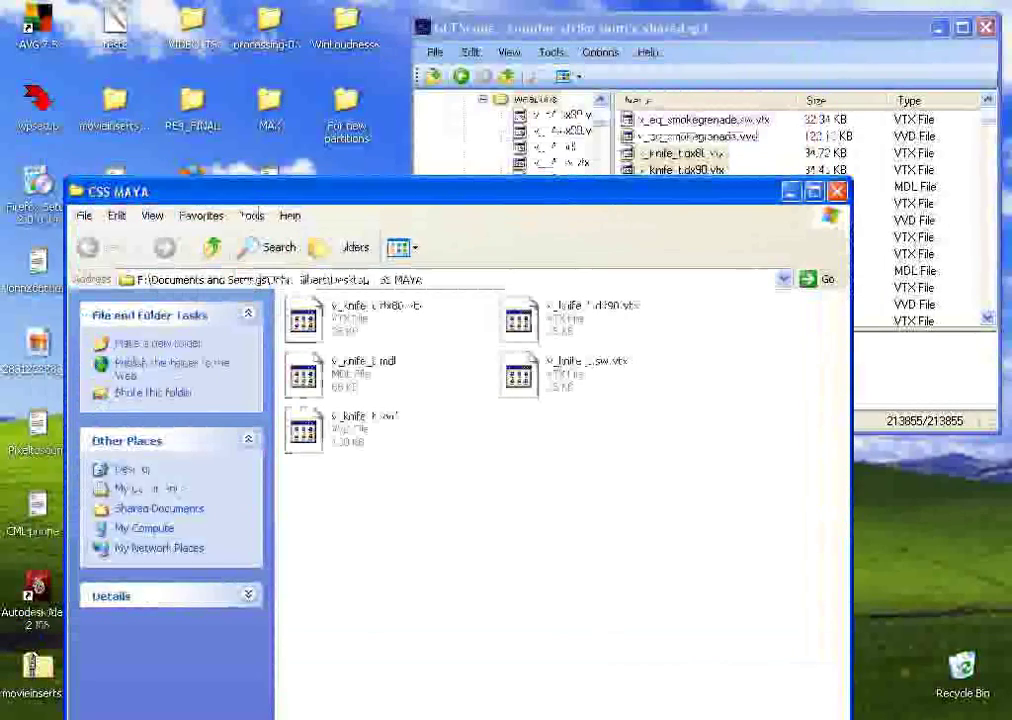
{"action": "left_click", "coordinate": [705, 28]}
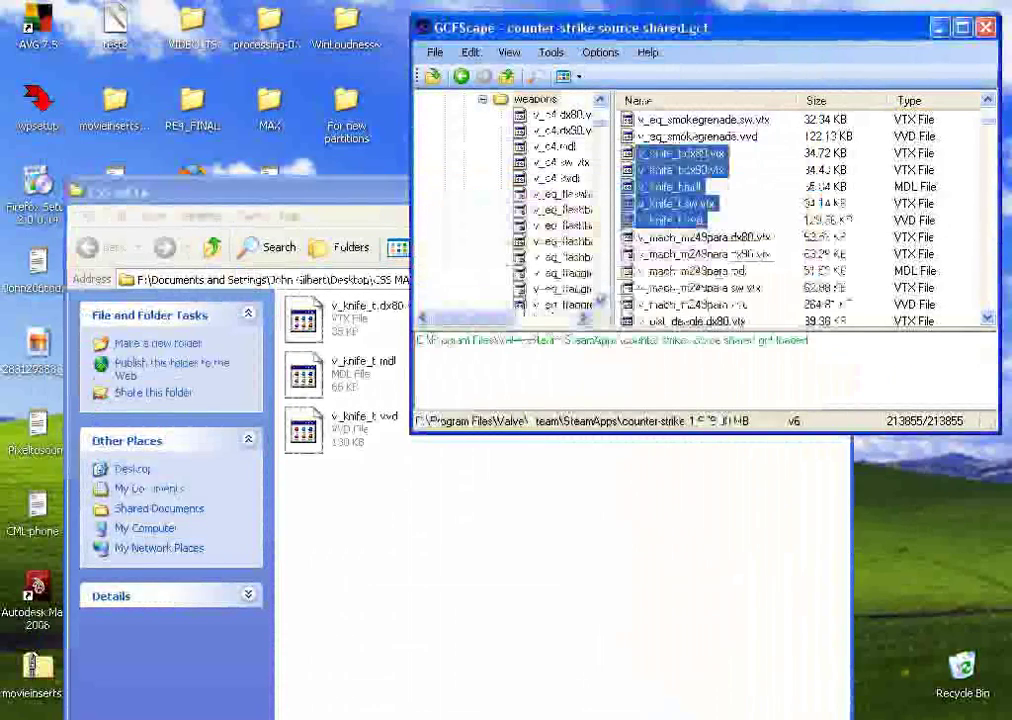
{"action": "left_click", "coordinate": [986, 27]}
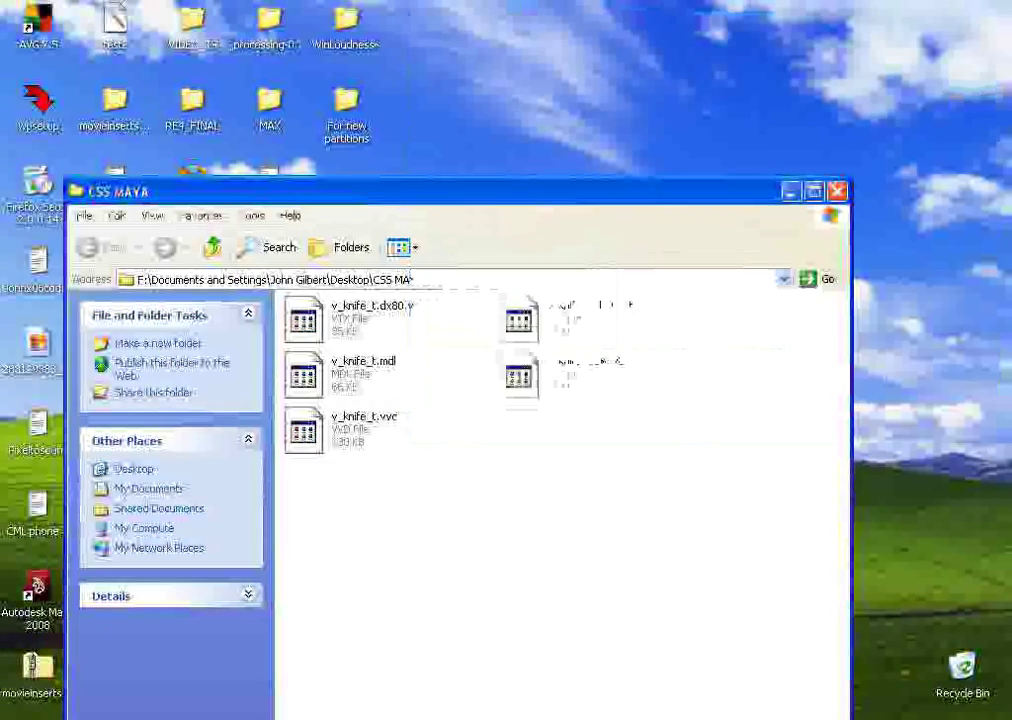
Open the C:\Program Files\Valve\Steam\SteamApps folder in Windows Explorer.
{"action": "left_click", "coordinate": [40, 718]}
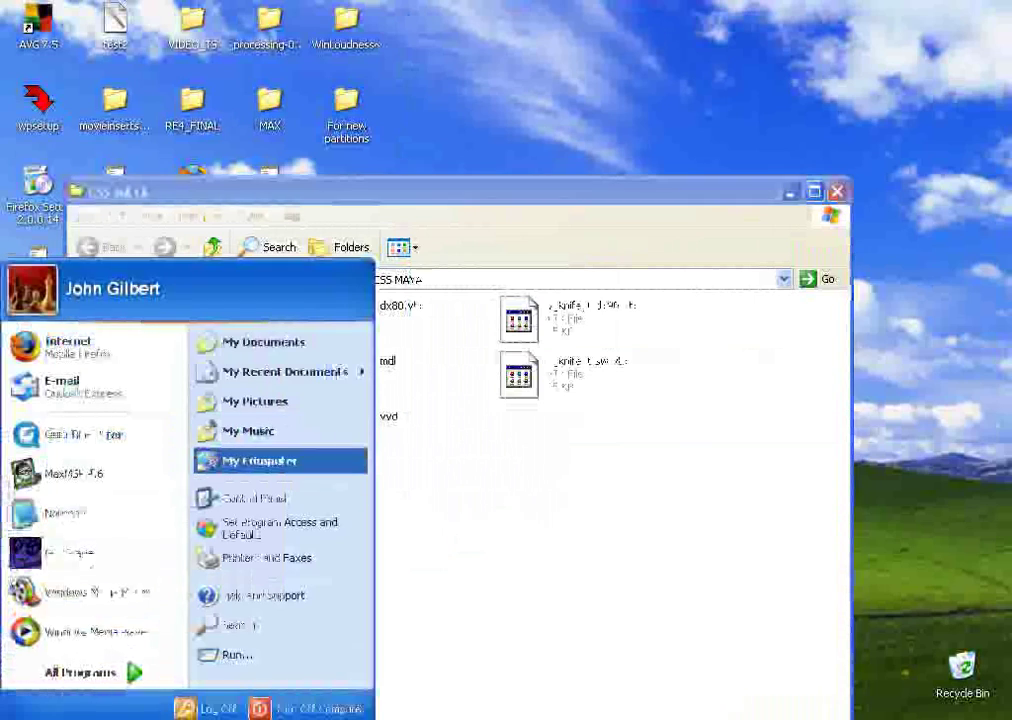
{"action": "left_click", "coordinate": [262, 461]}
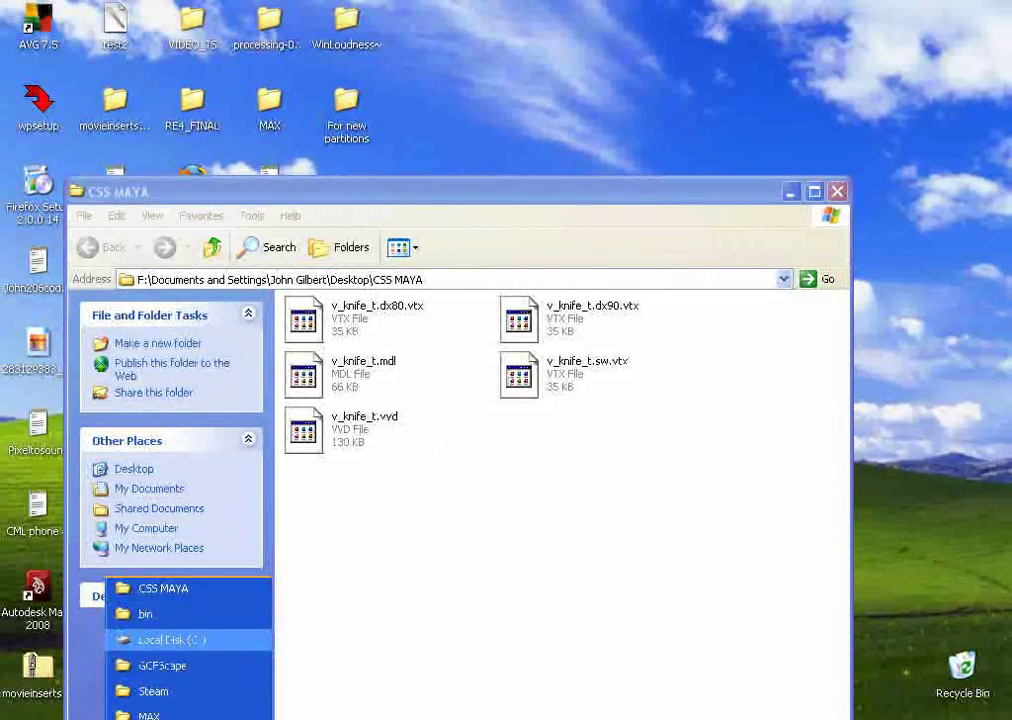
{"action": "left_click", "coordinate": [165, 639]}
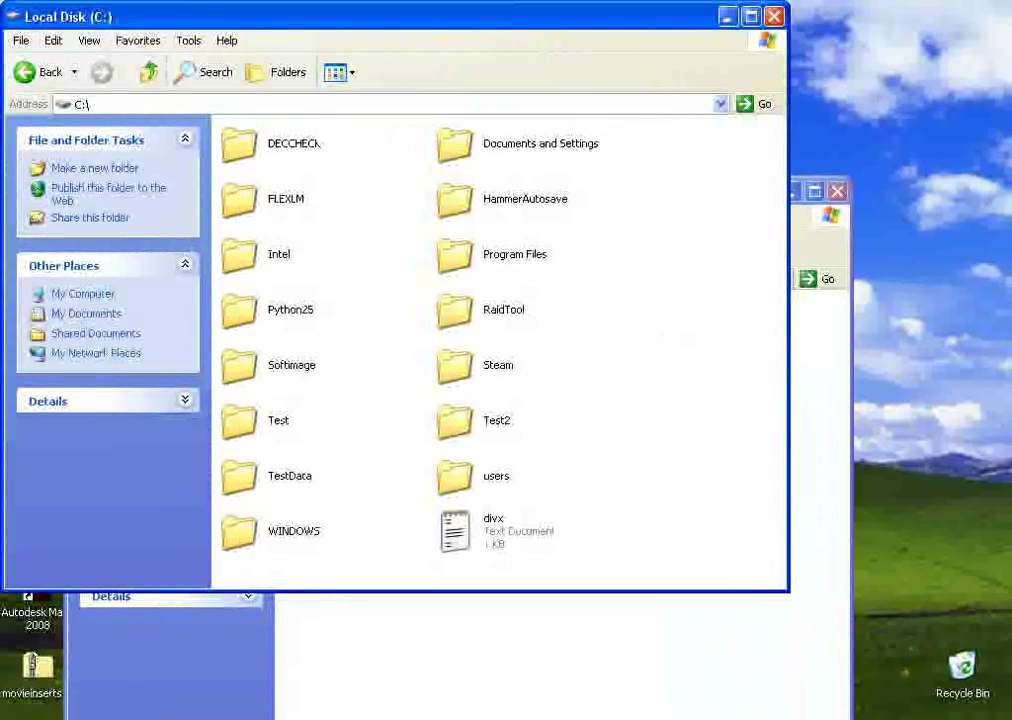
{"action": "double_click", "coordinate": [514, 254]}
{"action": "scroll", "coordinate": [514, 254], "scroll_direction": "down", "scroll_amount": 3}
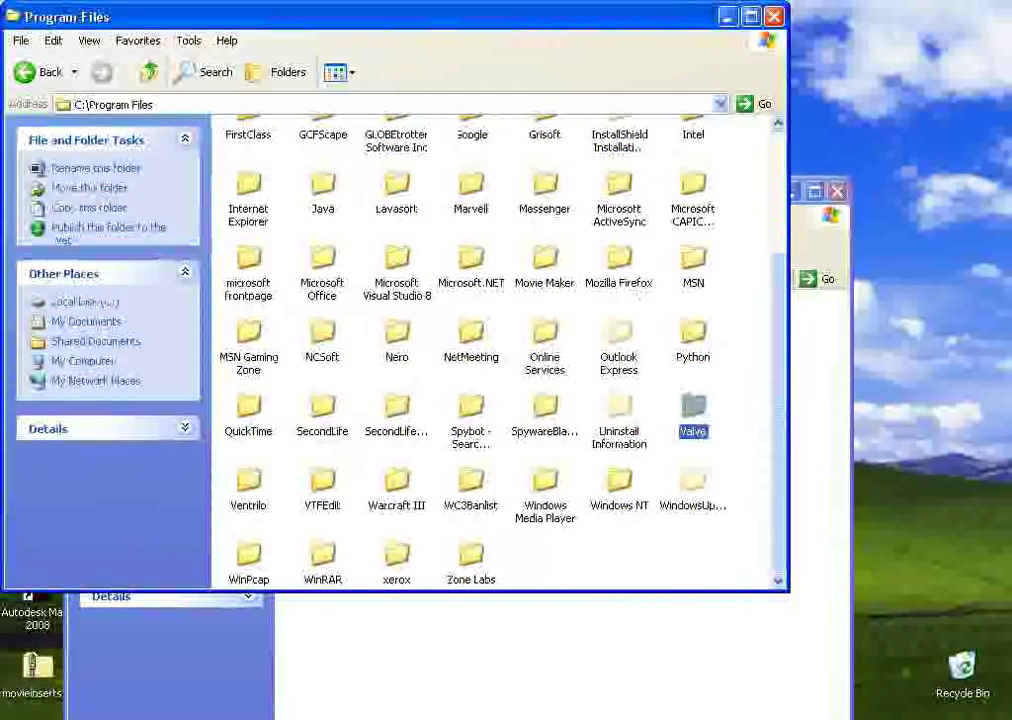
{"action": "double_click", "coordinate": [693, 408]}
{"action": "double_click", "coordinate": [239, 146]}
{"action": "double_click", "coordinate": [455, 419]}
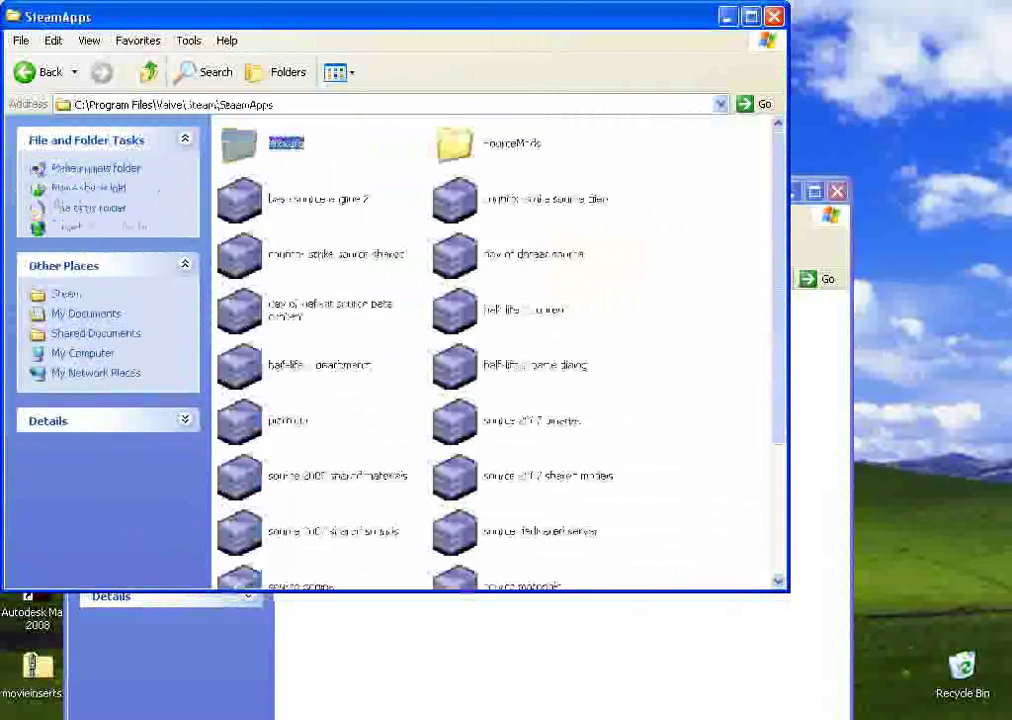
Open the sourcesdk\bin\ep1\bin folder inside the Steam account's folder.
{"action": "double_click", "coordinate": [237, 142]}
{"action": "double_click", "coordinate": [457, 255]}
{"action": "left_click", "coordinate": [40, 72]}
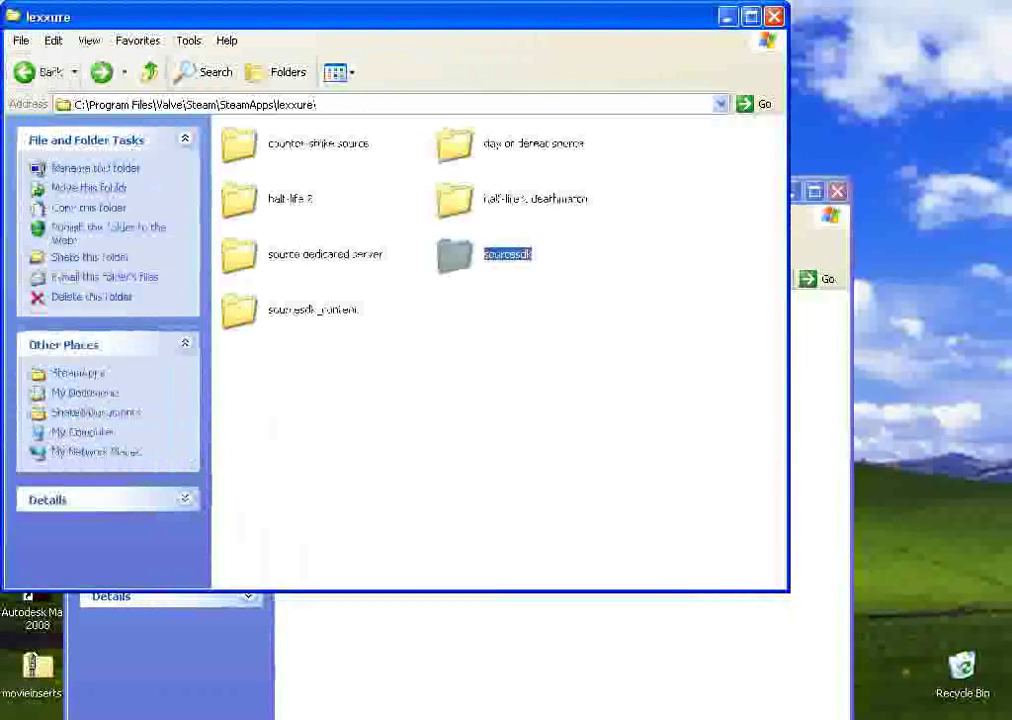
{"action": "double_click", "coordinate": [457, 255]}
{"action": "double_click", "coordinate": [240, 145]}
{"action": "double_click", "coordinate": [238, 143]}
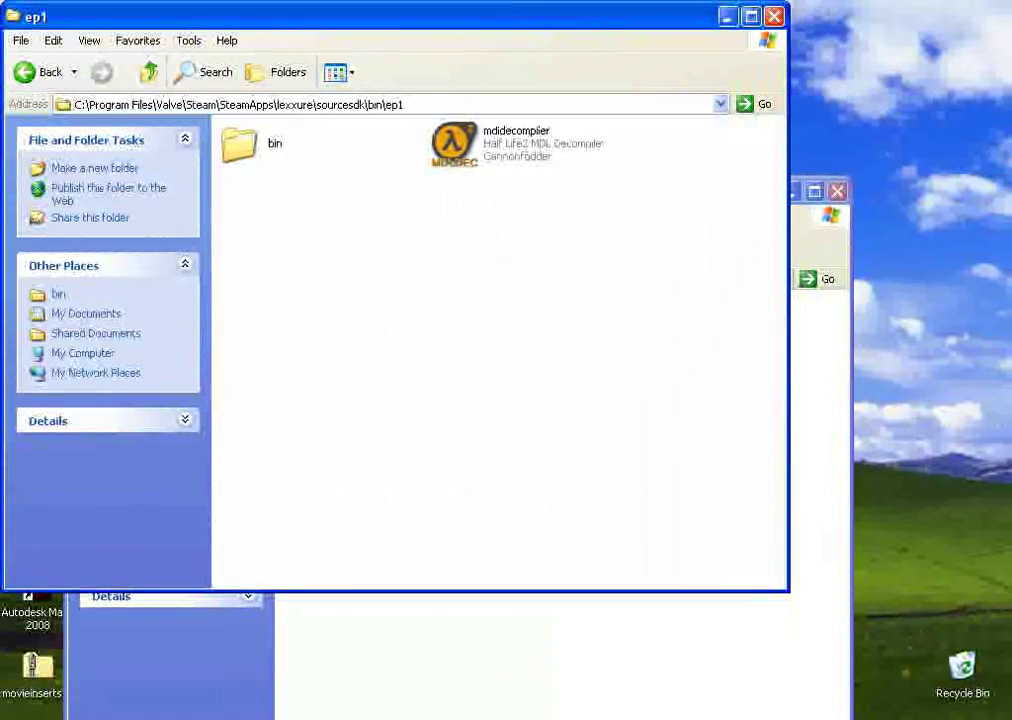
{"action": "double_click", "coordinate": [240, 145]}
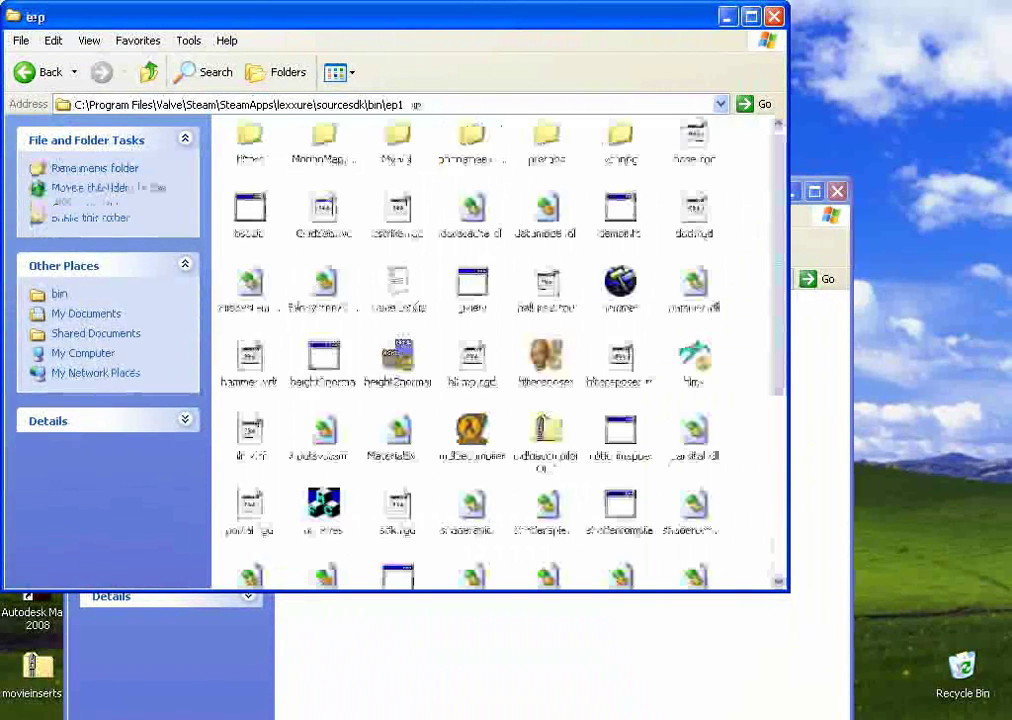
Launch mdldecompiler from the ep1\bin folder, dismiss its warning, and restart it.
{"action": "left_click", "coordinate": [472, 430]}
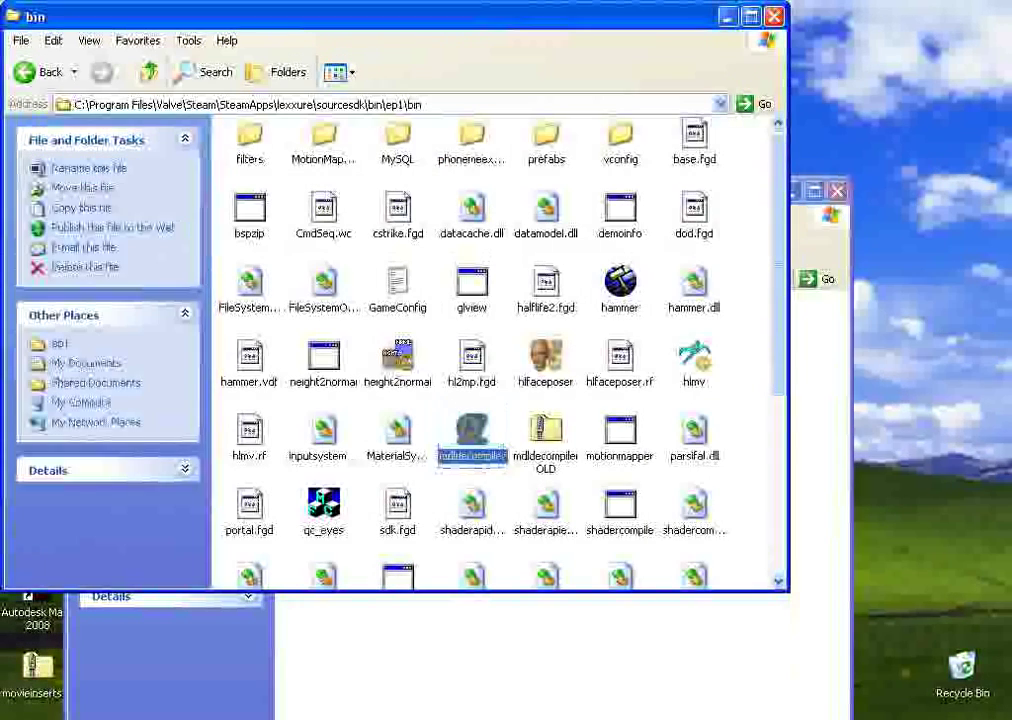
{"action": "left_click", "coordinate": [748, 430]}
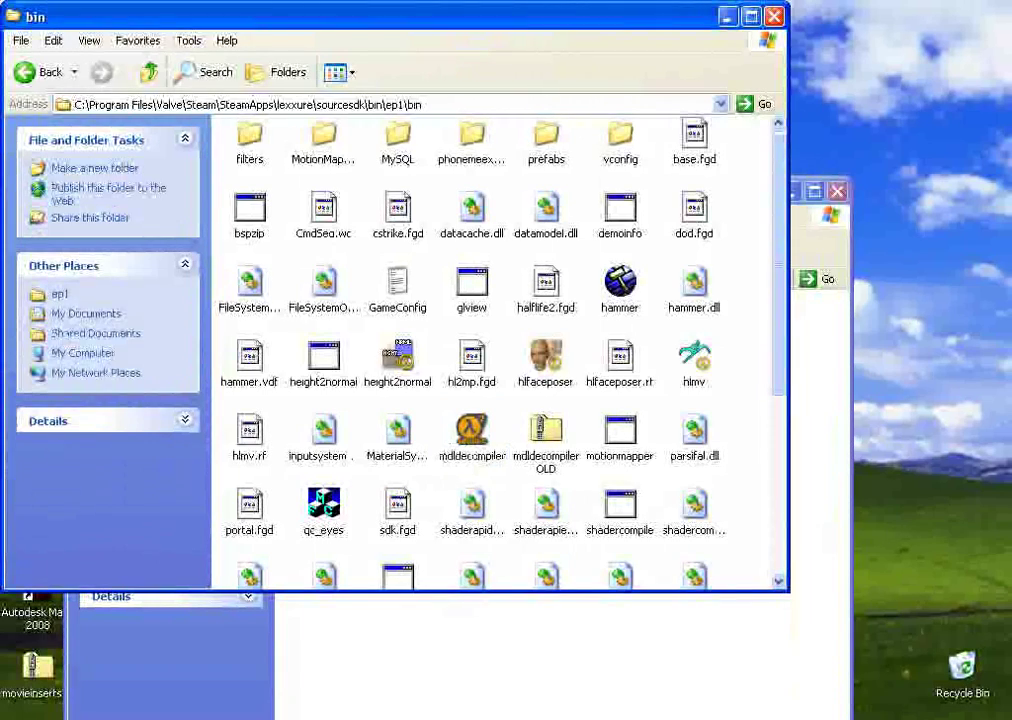
{"action": "left_click", "coordinate": [472, 430]}
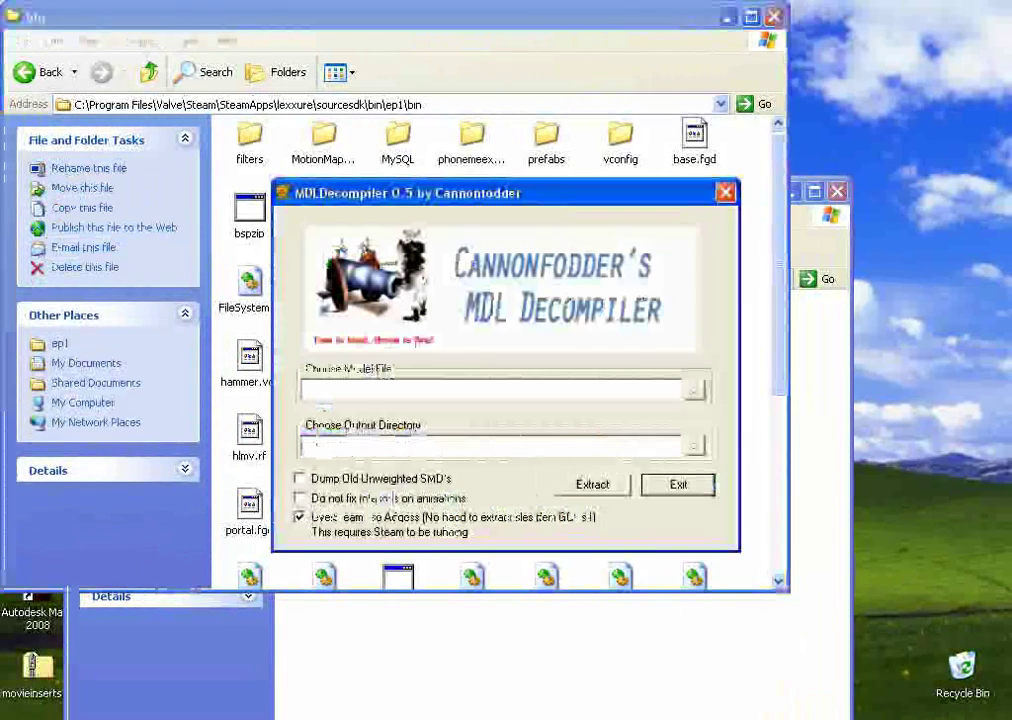
{"action": "key", "text": "super"}
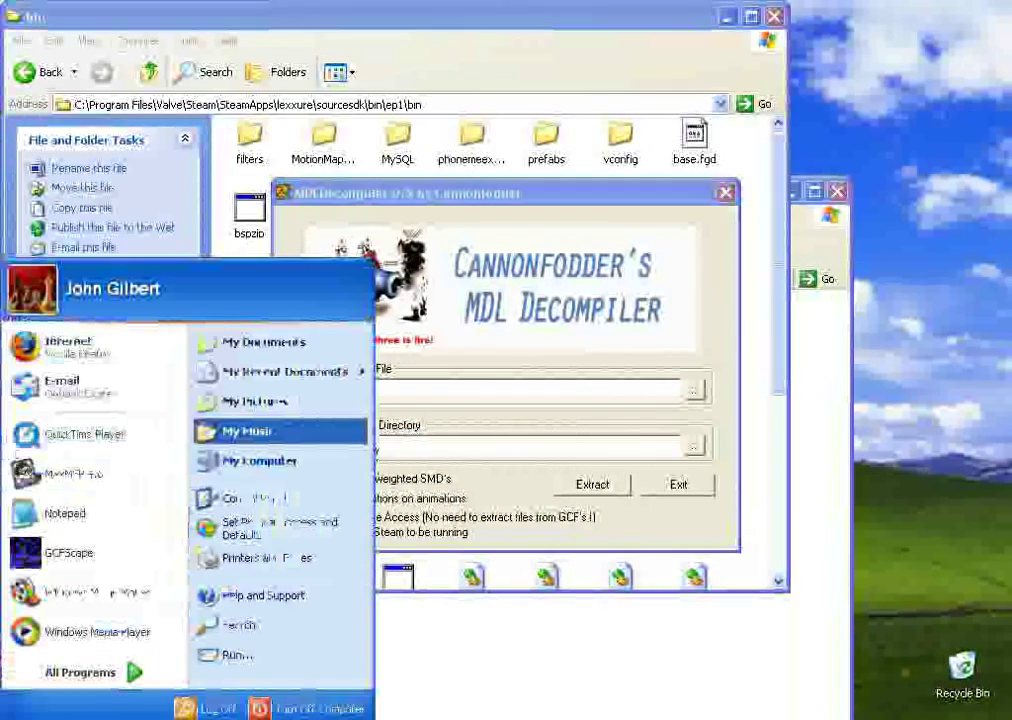
{"action": "left_click", "coordinate": [679, 485]}
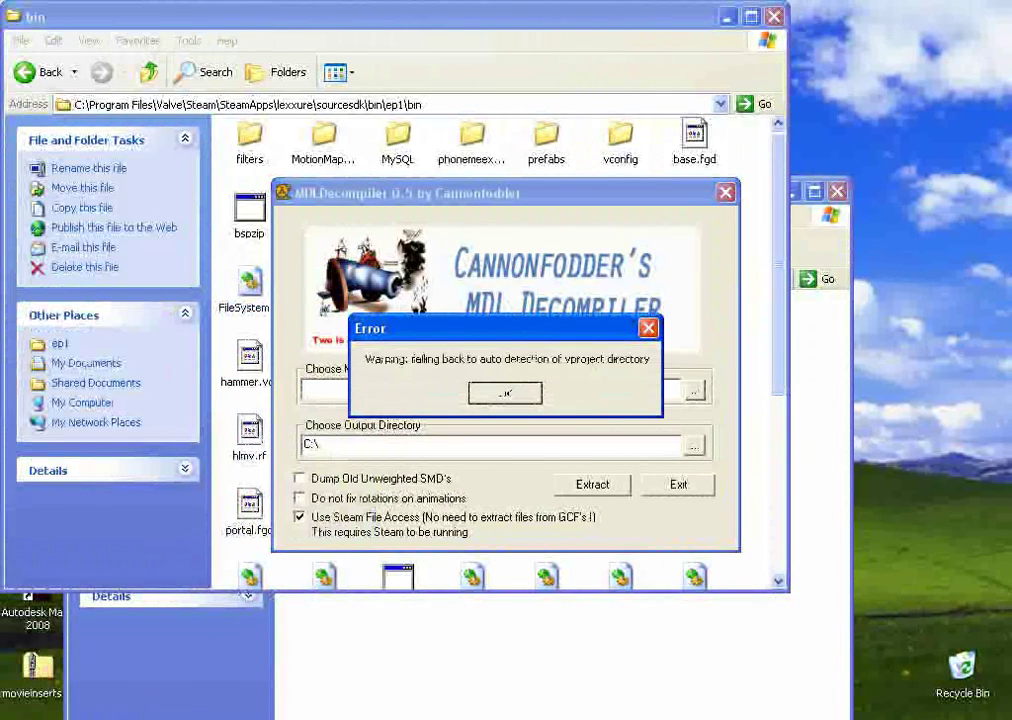
{"action": "key", "text": "Return"}
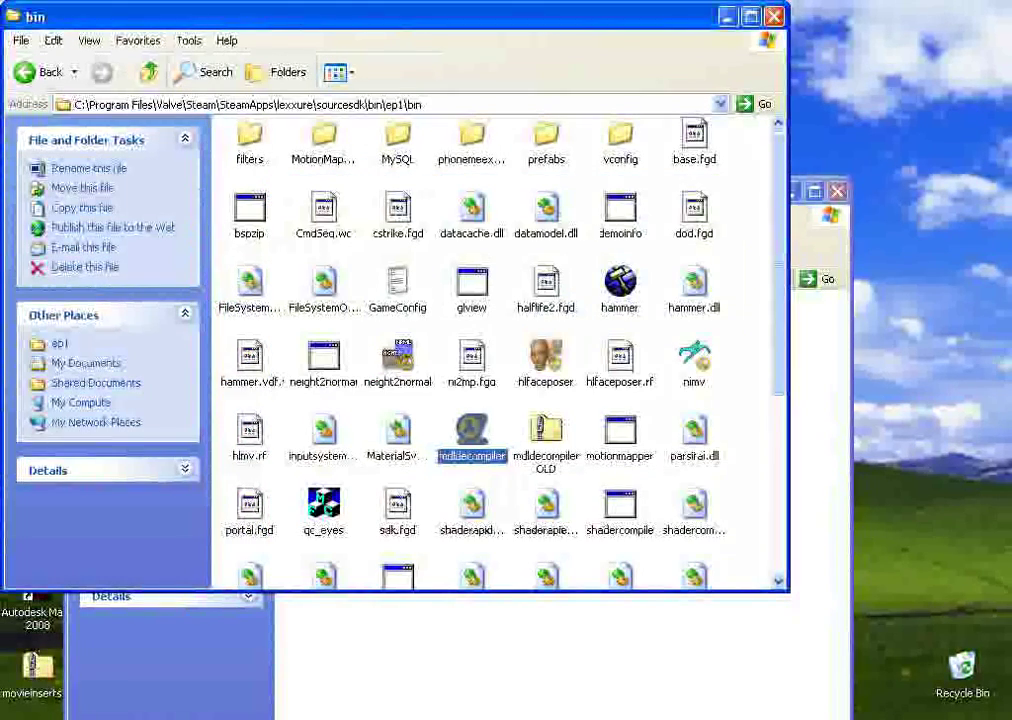
{"action": "key", "text": "Return"}
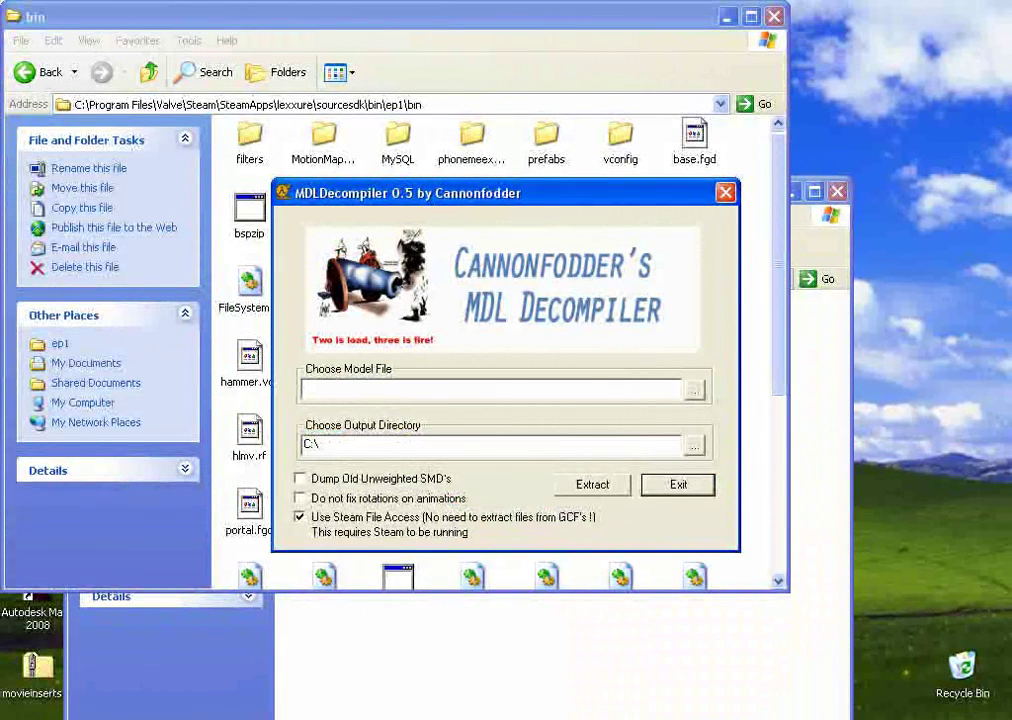
Enable dumping old unweighted SMDs and not fixing animation rotations, disable Steam file access, and choose v_knife_t.mdl from CSS MAYA as the model file.
{"action": "left_click", "coordinate": [300, 517]}
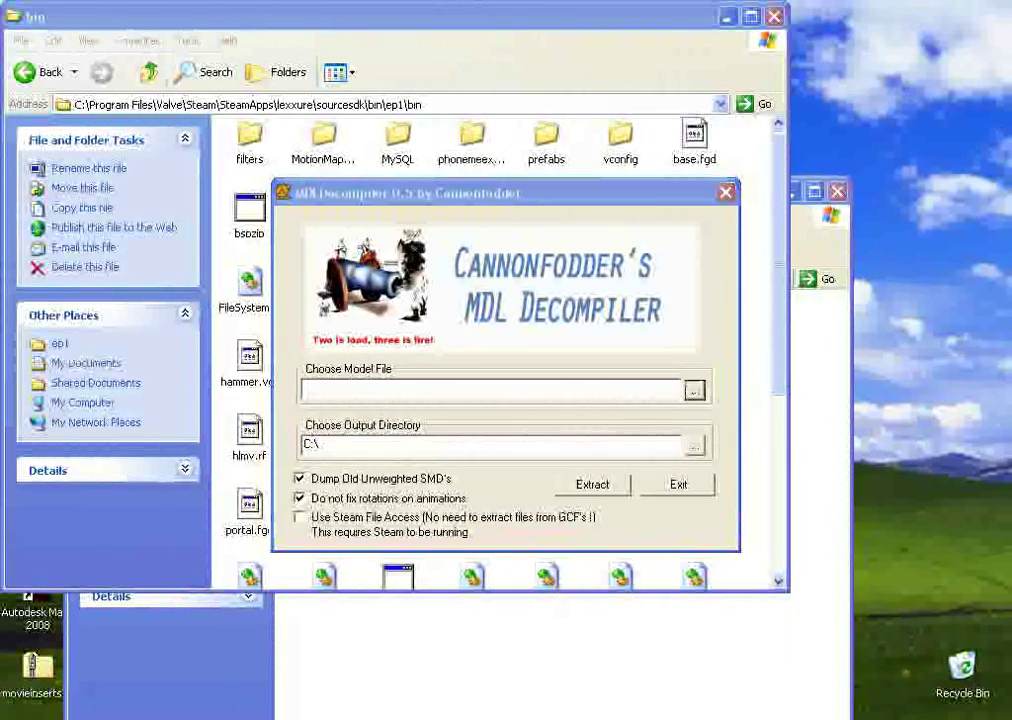
{"action": "left_click", "coordinate": [695, 391]}
{"action": "left_click", "coordinate": [607, 263]}
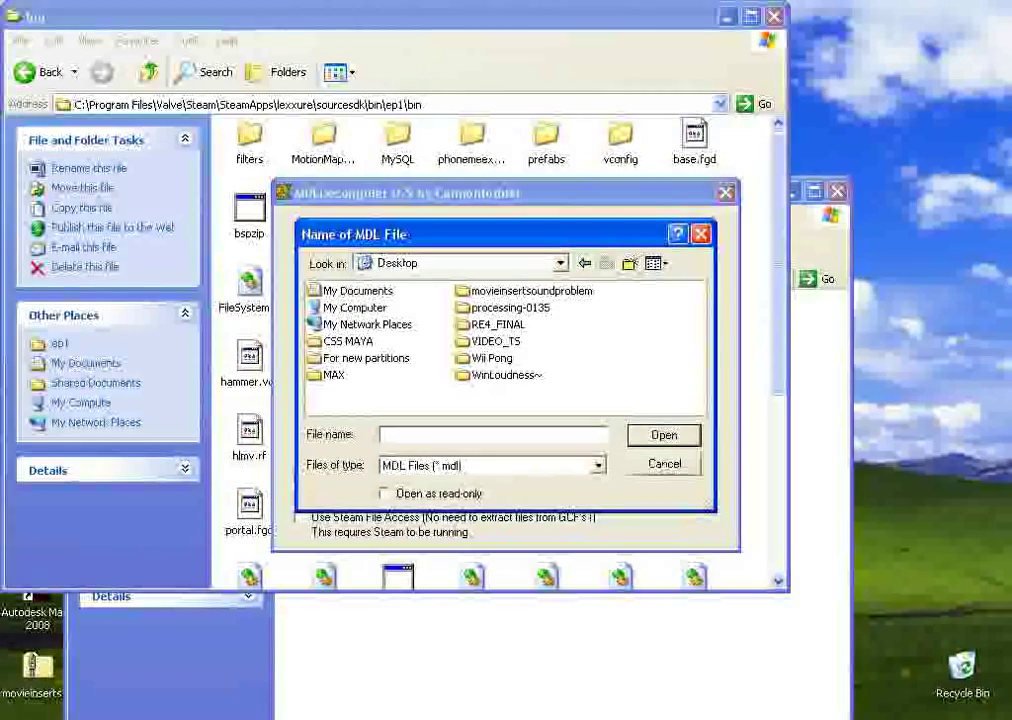
{"action": "left_click_drag", "start_coordinate": [480, 234], "coordinate": [802, 261]}
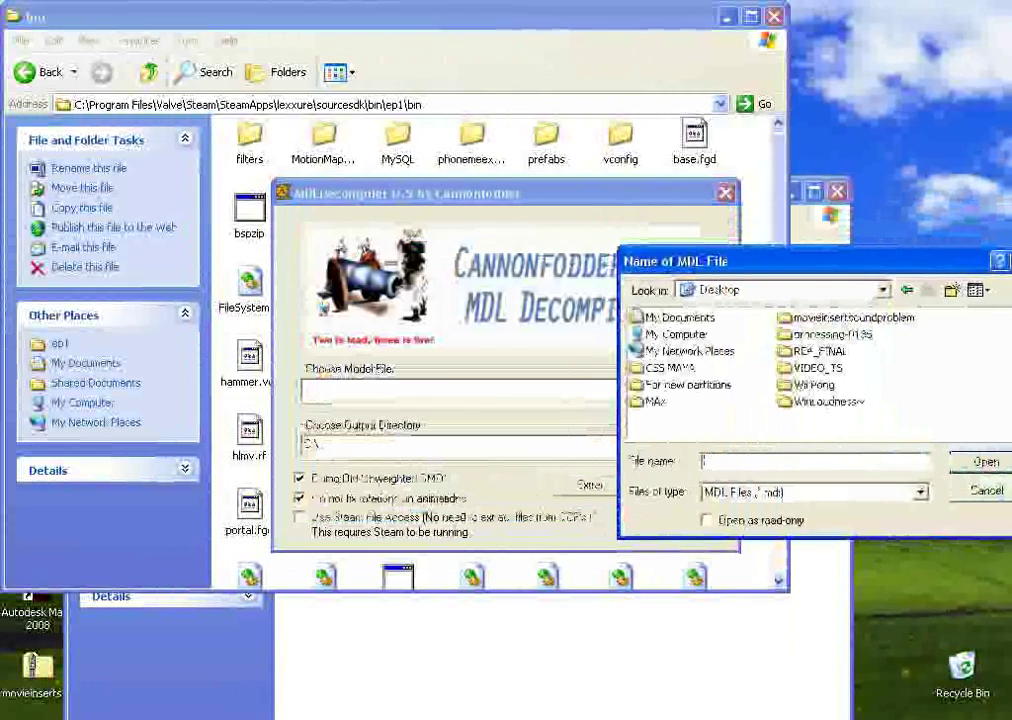
{"action": "double_click", "coordinate": [670, 368]}
{"action": "double_click", "coordinate": [678, 318]}
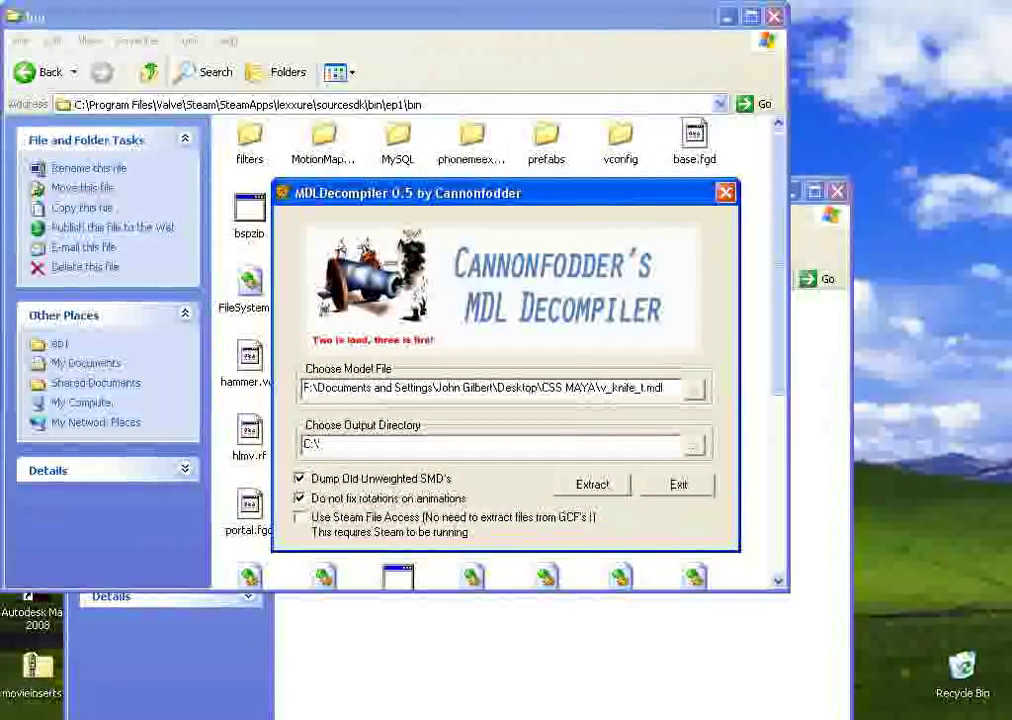
Start choosing the output directory and browse to Local Disk (F:).
{"action": "left_click", "coordinate": [694, 446]}
{"action": "left_click_drag", "start_coordinate": [785, 261], "coordinate": [700, 75]}
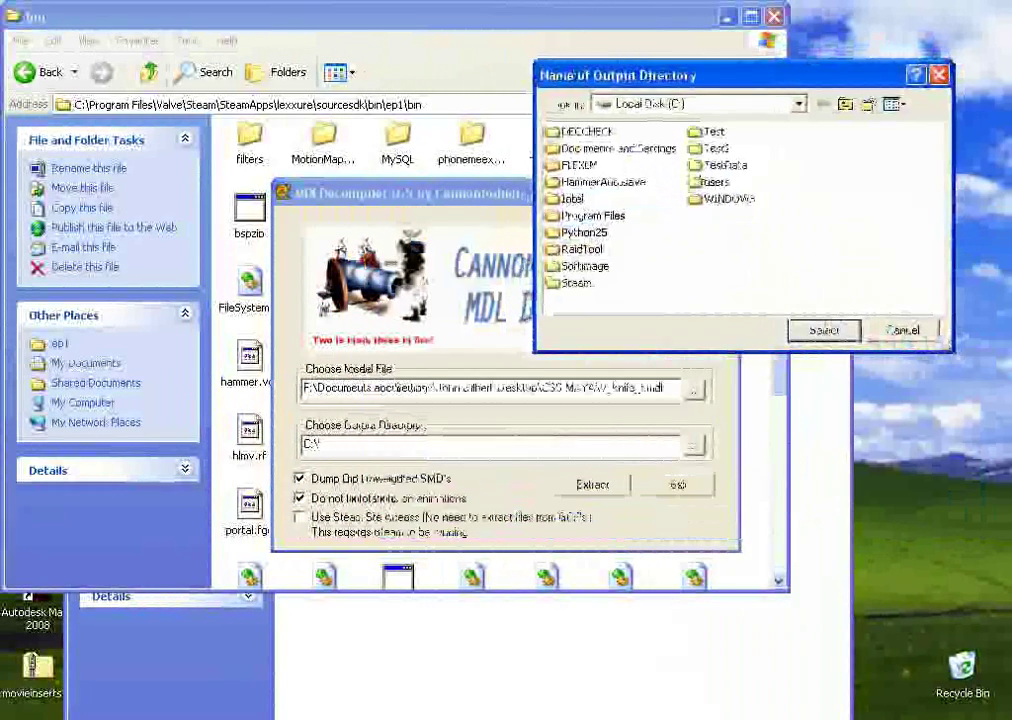
{"action": "left_click", "coordinate": [846, 104]}
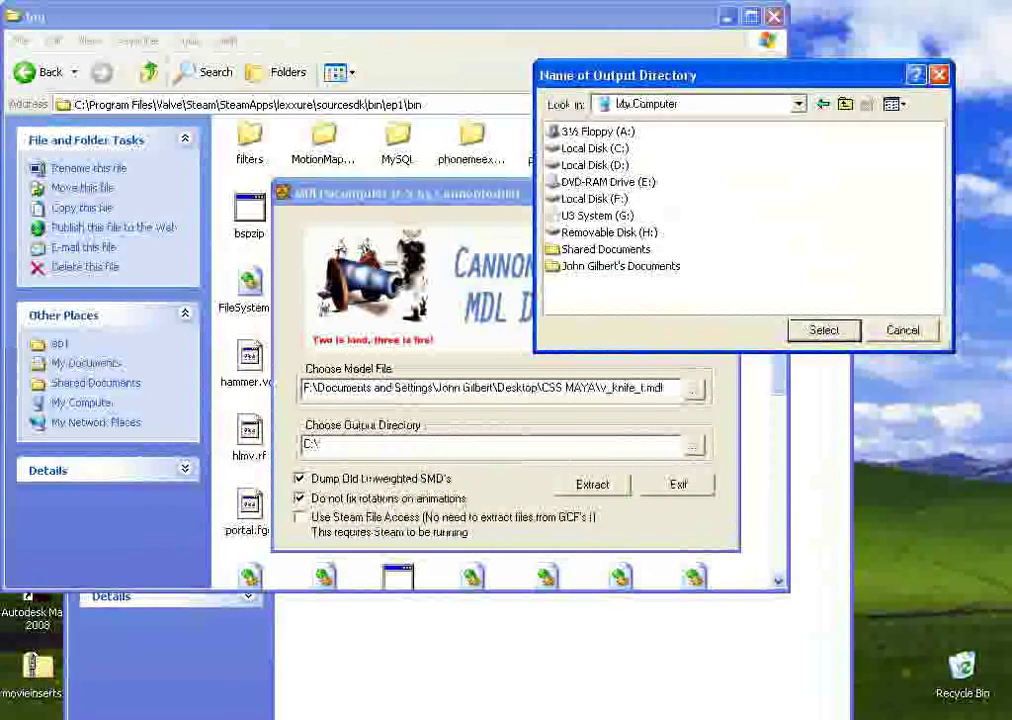
{"action": "double_click", "coordinate": [594, 199]}
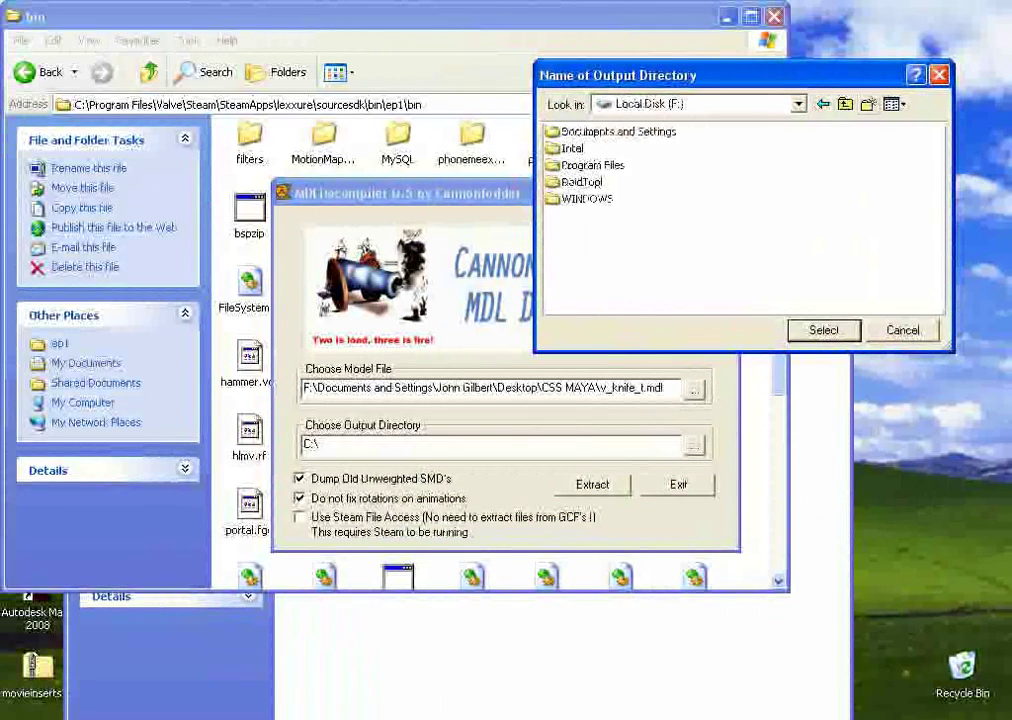
{"action": "left_click", "coordinate": [869, 104]}
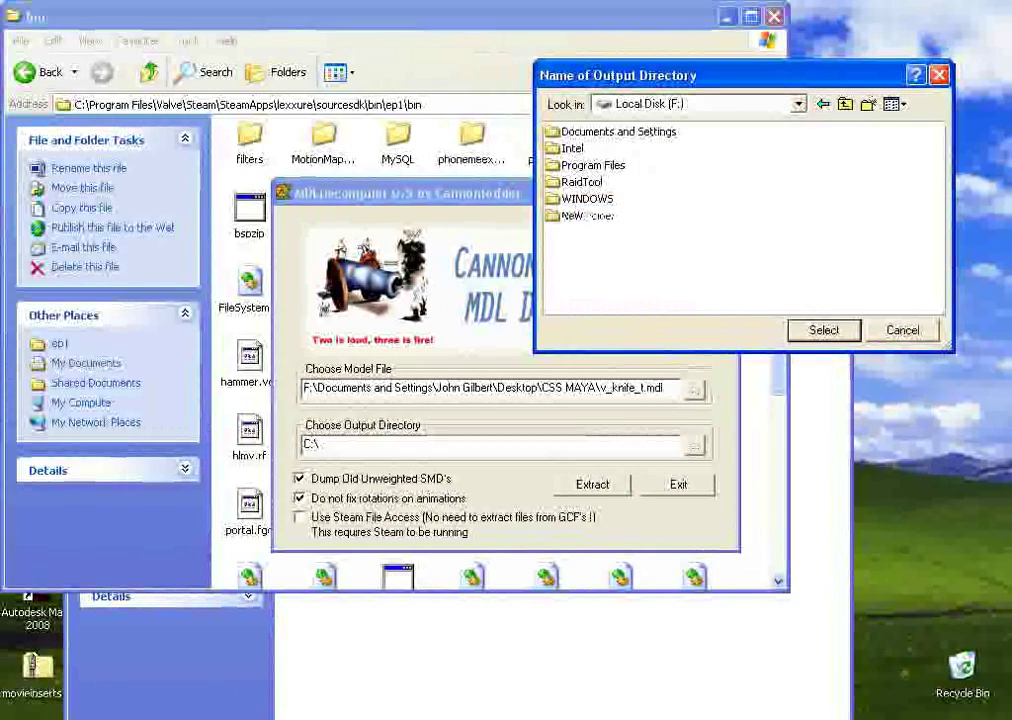
{"action": "left_click", "coordinate": [594, 215]}
{"action": "key", "text": "F2"}
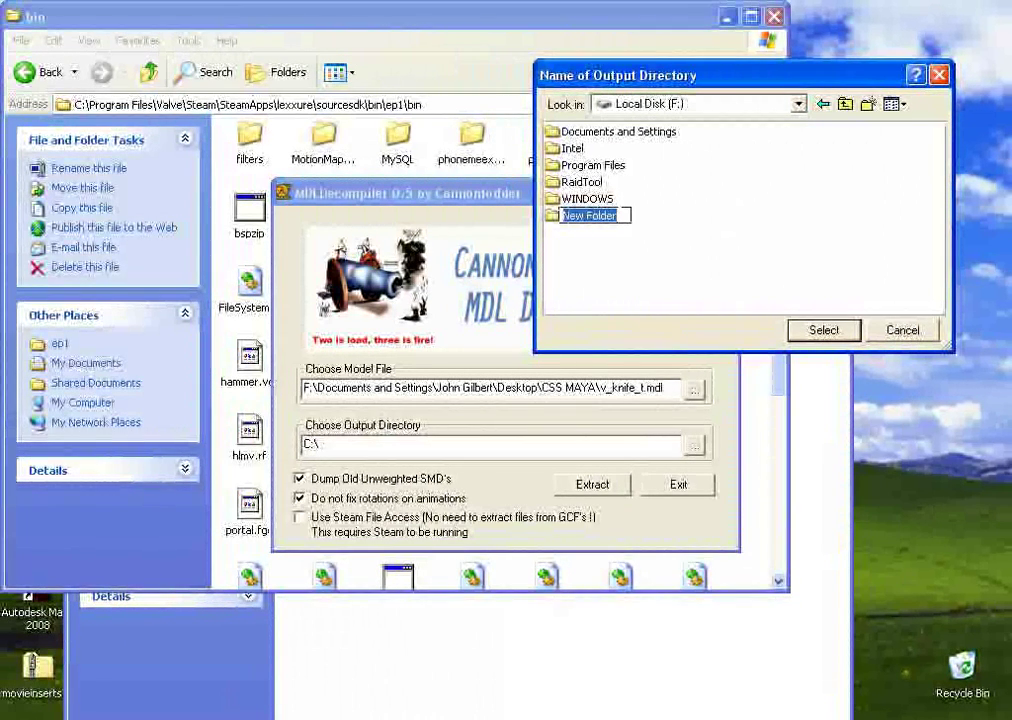
{"action": "left_click", "coordinate": [650, 245]}
{"action": "right_click", "coordinate": [586, 218]}
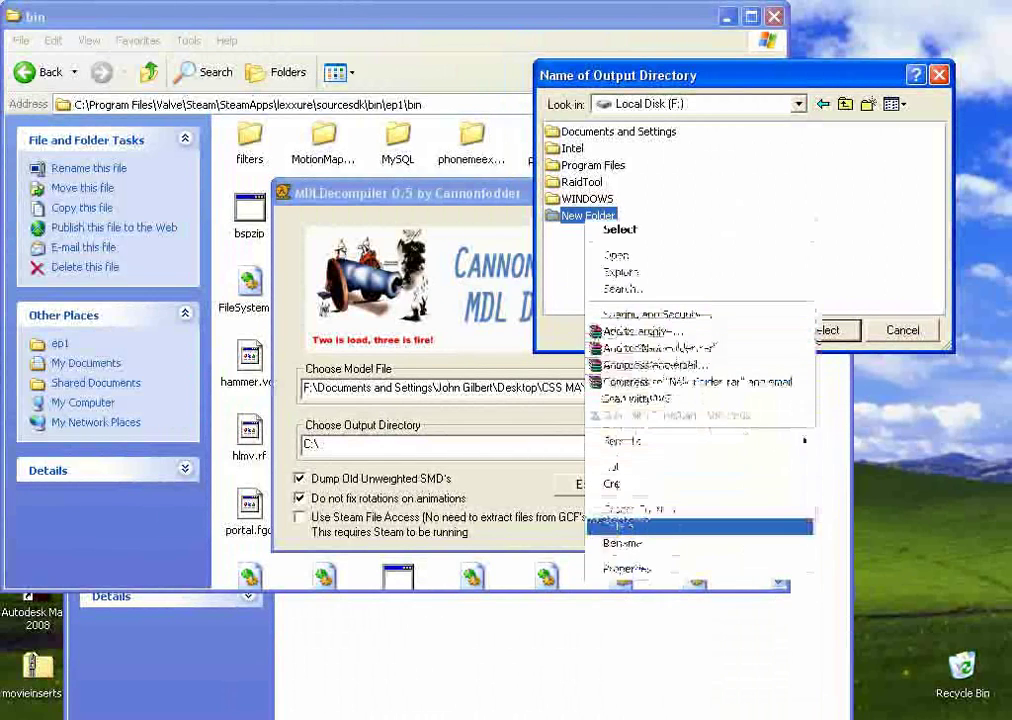
{"action": "left_click", "coordinate": [620, 526]}
{"action": "left_click", "coordinate": [809, 258]}
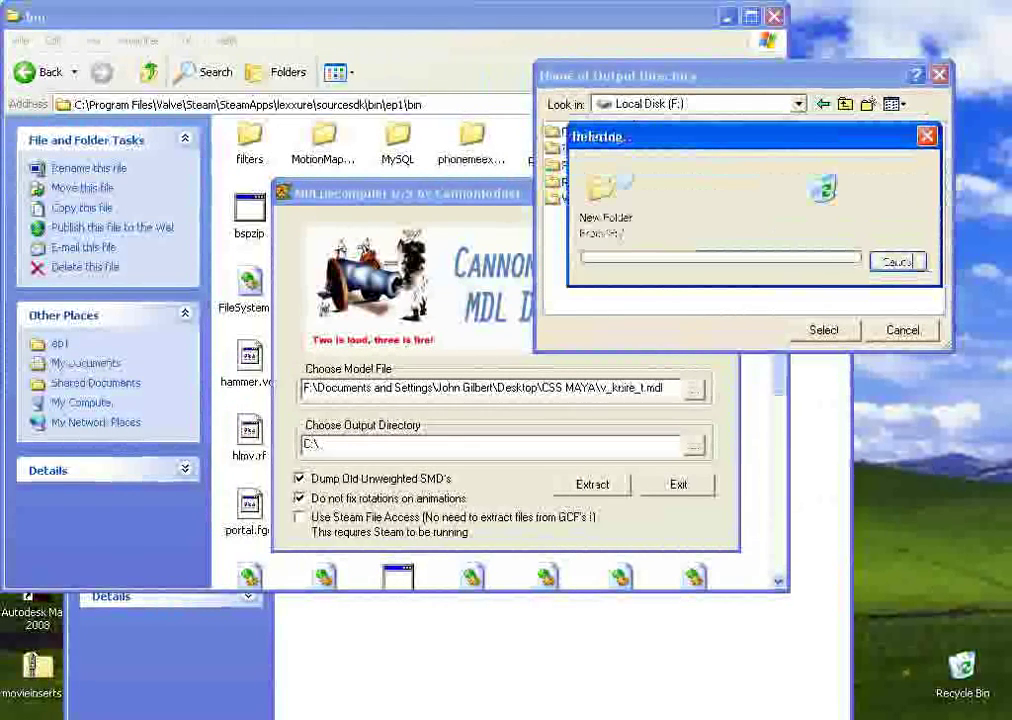
Set the output directory to the CSS MAYA folder on the desktop, reached through Documents and Settings.
{"action": "double_click", "coordinate": [600, 131]}
{"action": "left_click", "coordinate": [580, 148]}
{"action": "double_click", "coordinate": [580, 165]}
{"action": "double_click", "coordinate": [580, 165]}
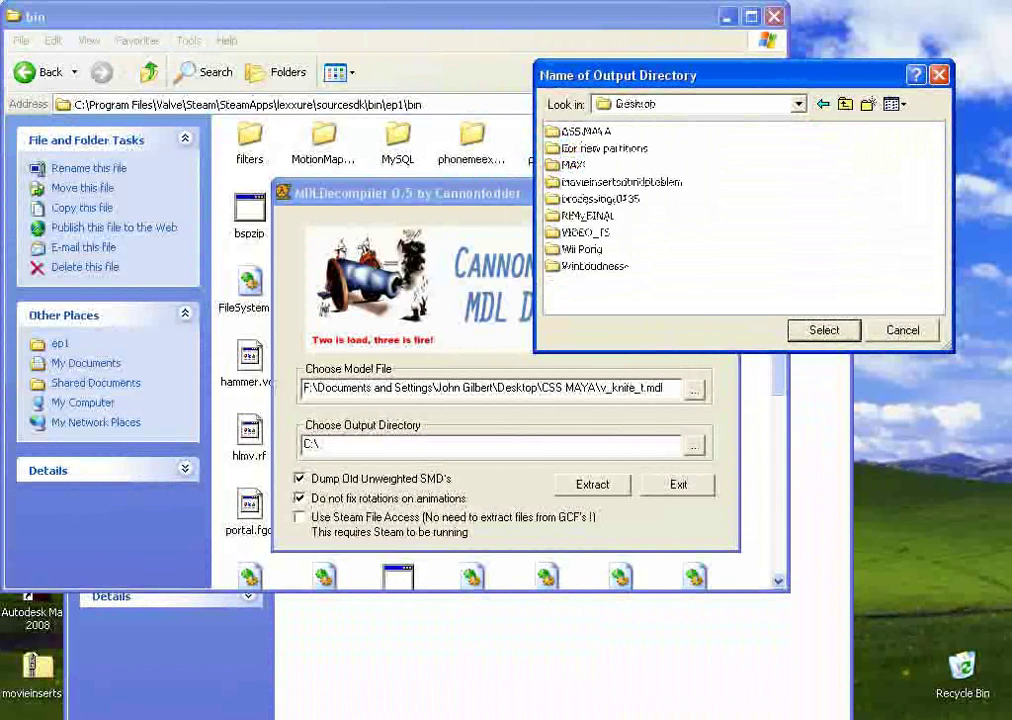
{"action": "double_click", "coordinate": [585, 131]}
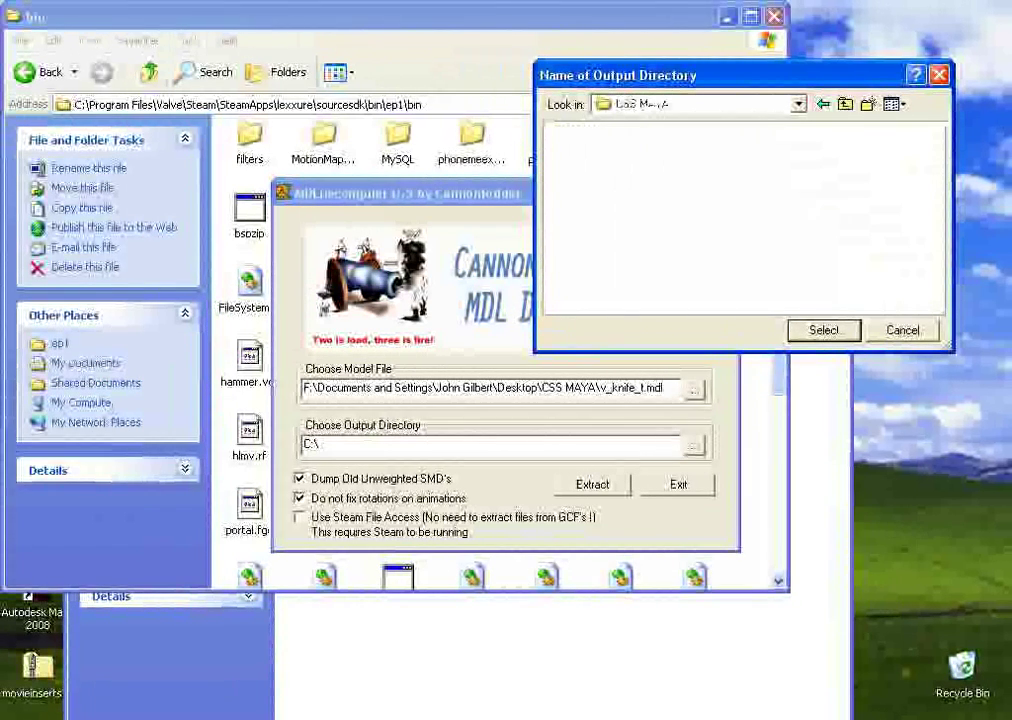
{"action": "left_click", "coordinate": [824, 330]}
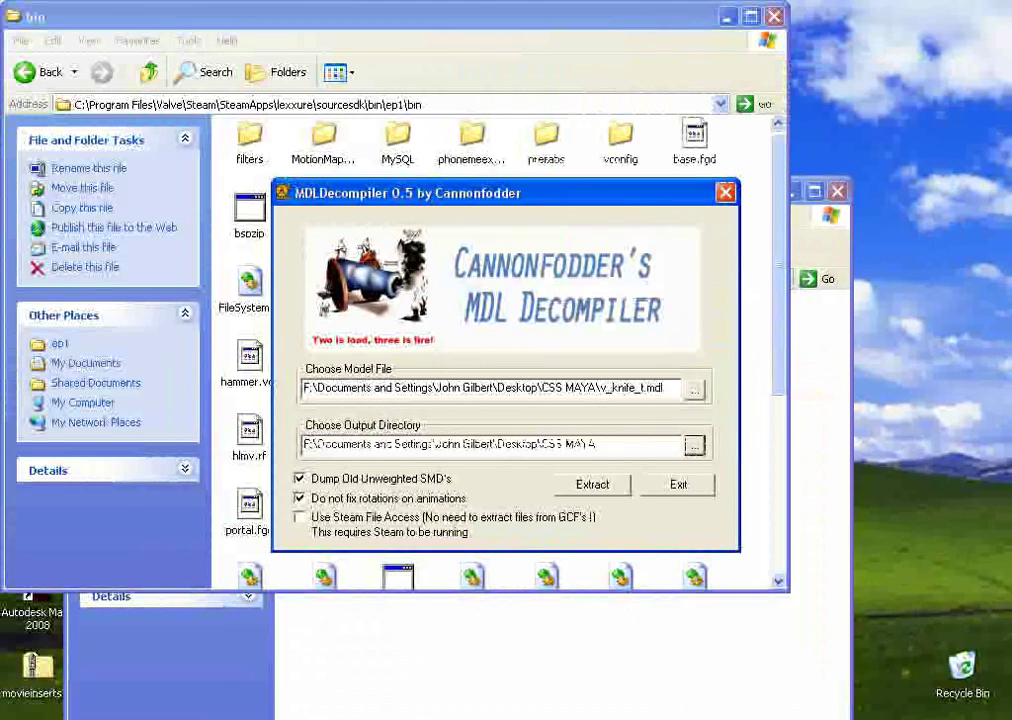
Extract the v_knife_t model into the chosen output directory and dismiss the decompiler's messages.
{"action": "left_click", "coordinate": [593, 485]}
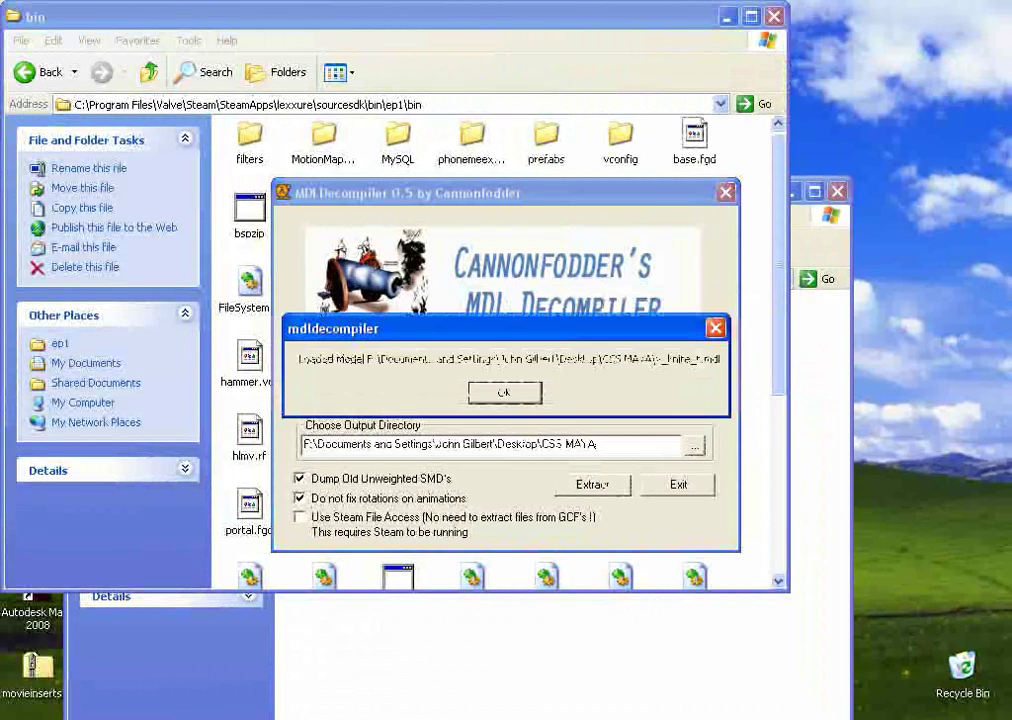
{"action": "key", "text": "Return"}
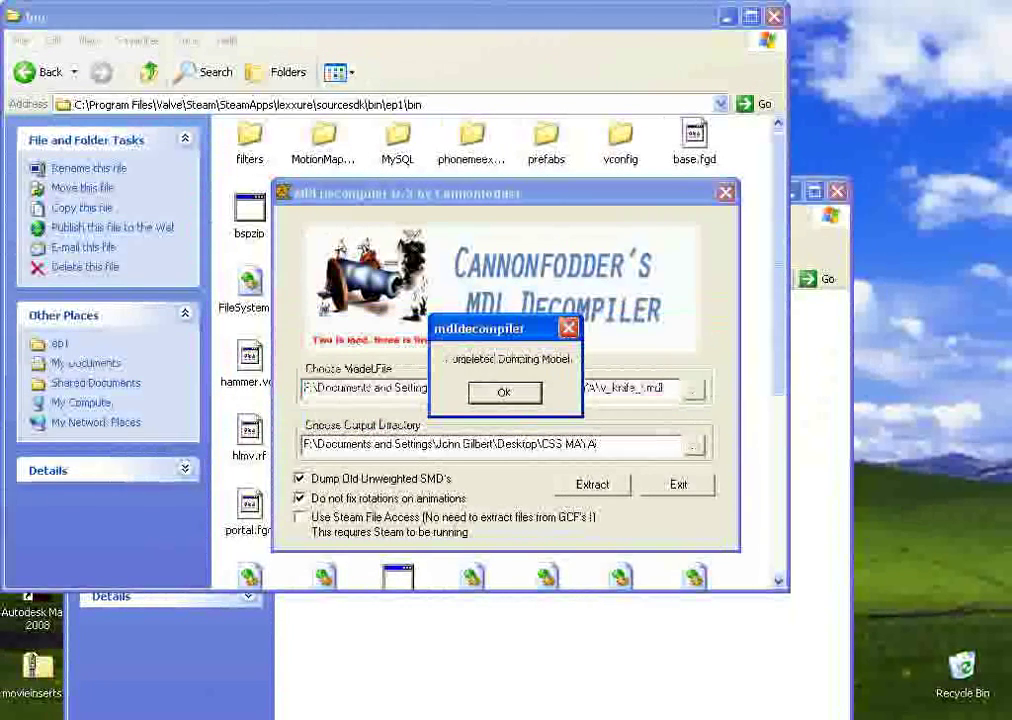
{"action": "key", "text": "Return"}
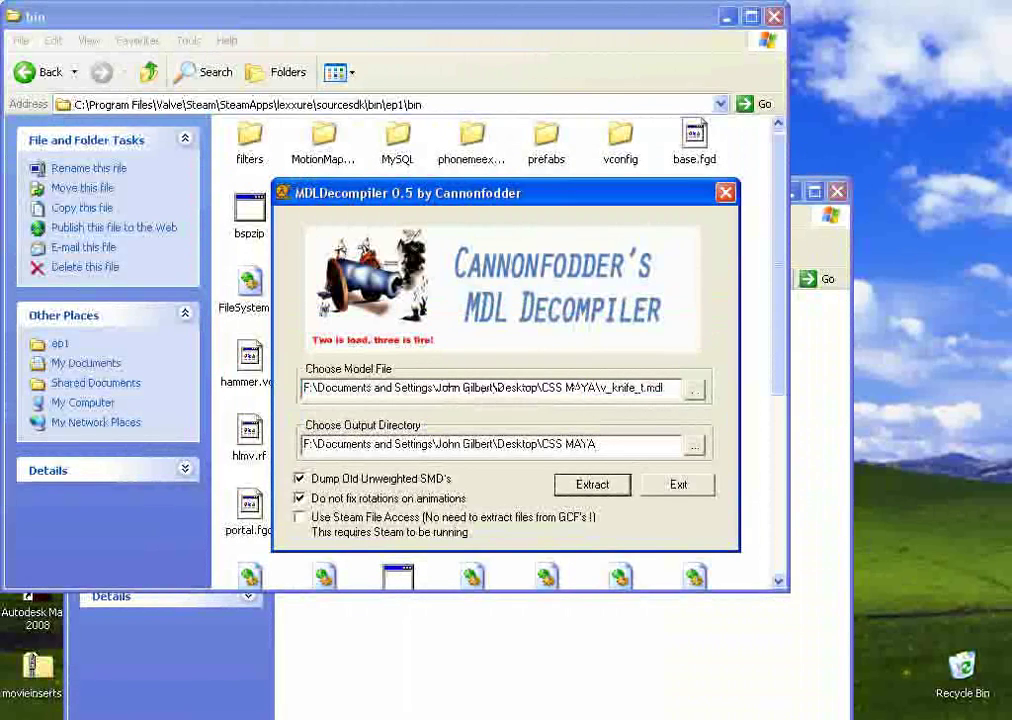
Show the desktop and open the CSS MAYA folder to check the decompiled files.
{"action": "right_click", "coordinate": [999, 719]}
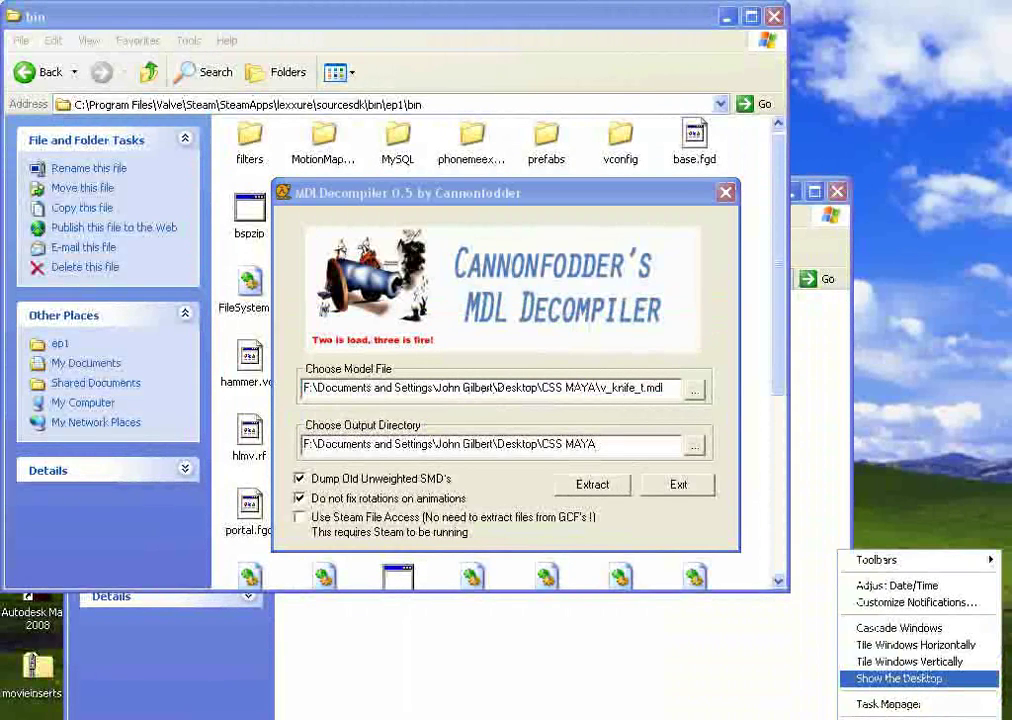
{"action": "left_click", "coordinate": [898, 678]}
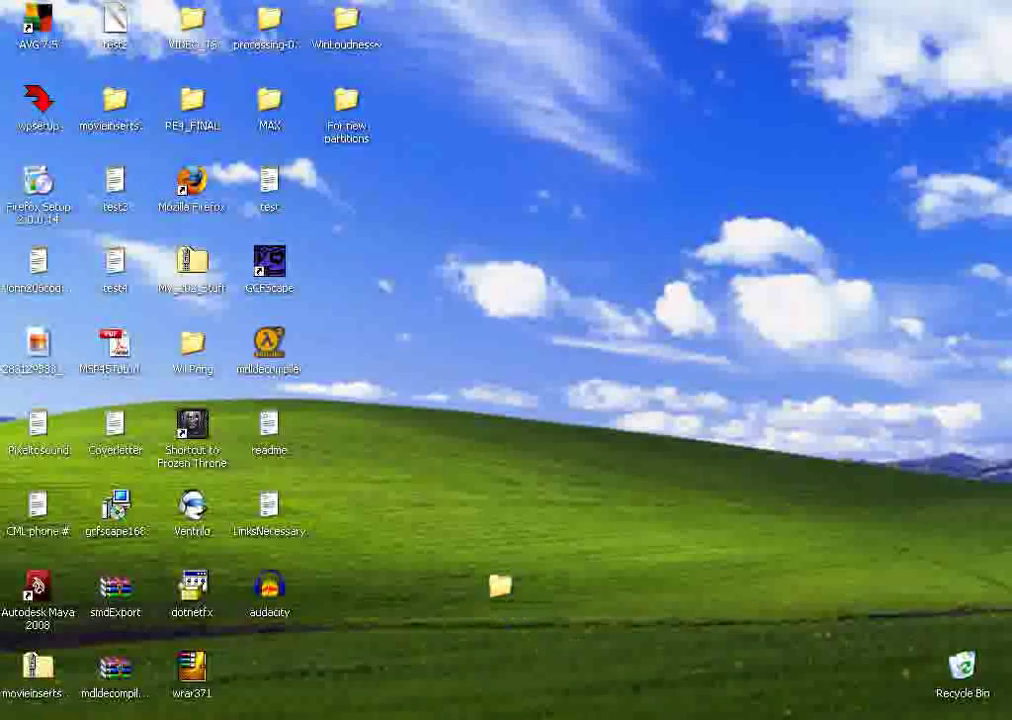
{"action": "double_click", "coordinate": [500, 587]}
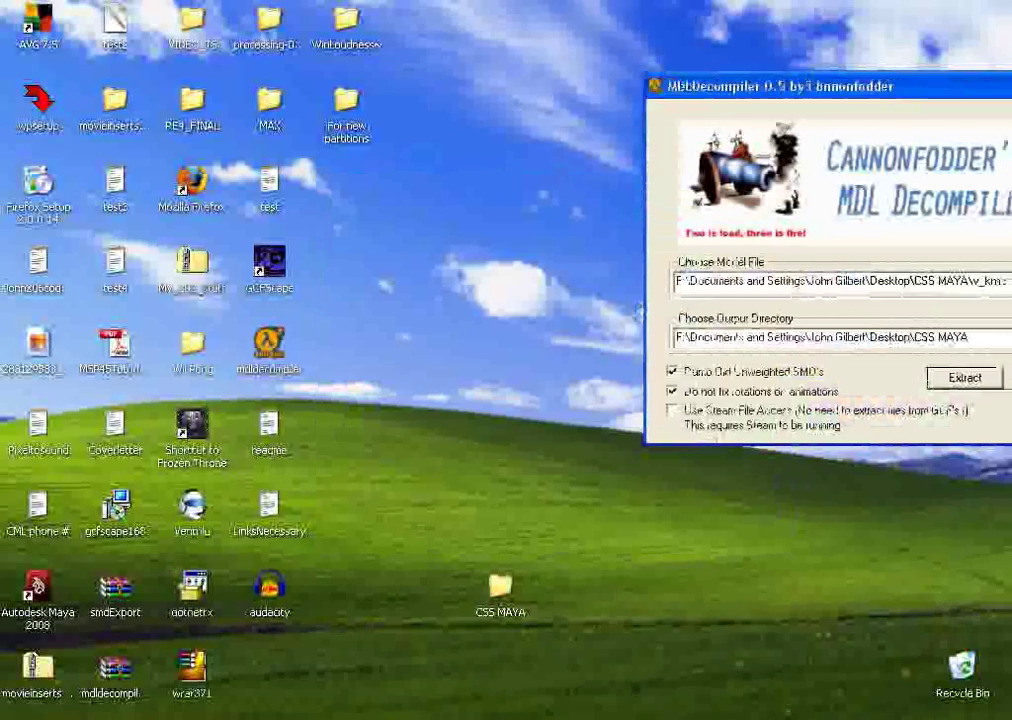
Open the CSS MAYA folder on the desktop and create a new folder inside it.
{"action": "left_click_drag", "start_coordinate": [810, 86], "coordinate": [555, 118]}
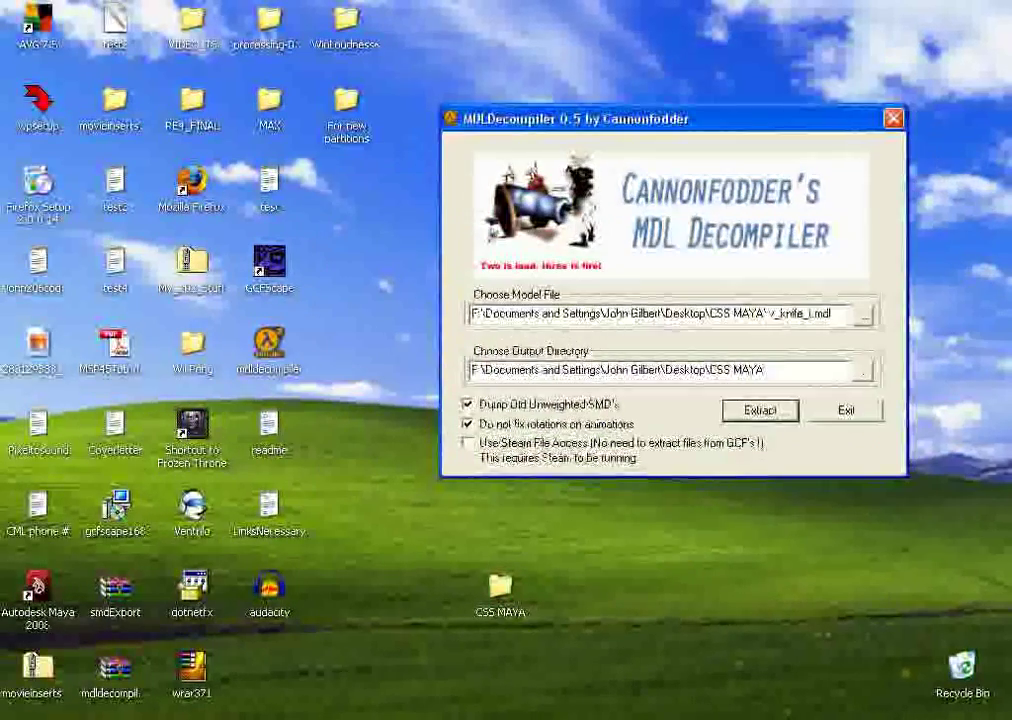
{"action": "left_click", "coordinate": [500, 588]}
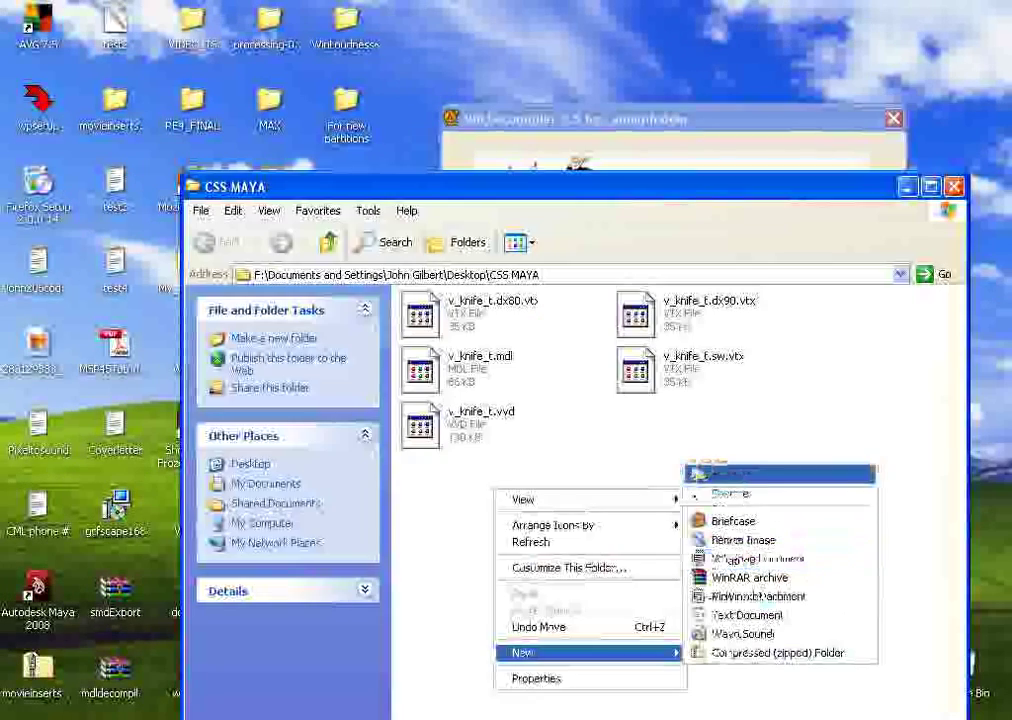
{"action": "left_click", "coordinate": [718, 474]}
In MDLDecompiler, set the output directory to New Folder inside CSS MAYA and extract the v_knife_t model into it.
{"action": "left_click", "coordinate": [650, 118]}
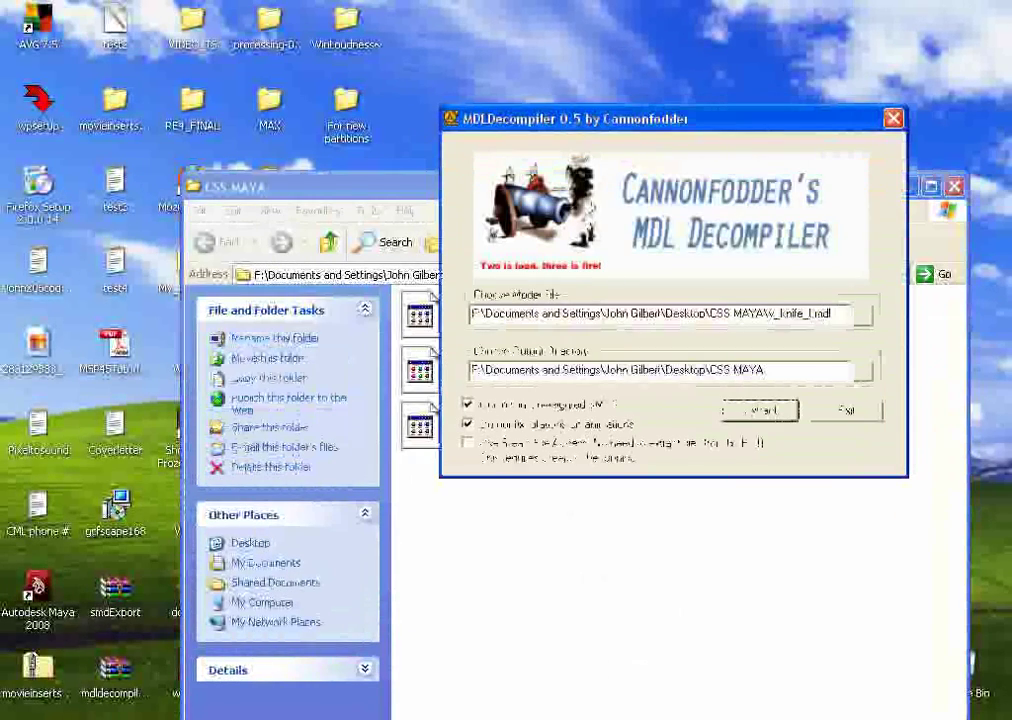
{"action": "left_click", "coordinate": [862, 372]}
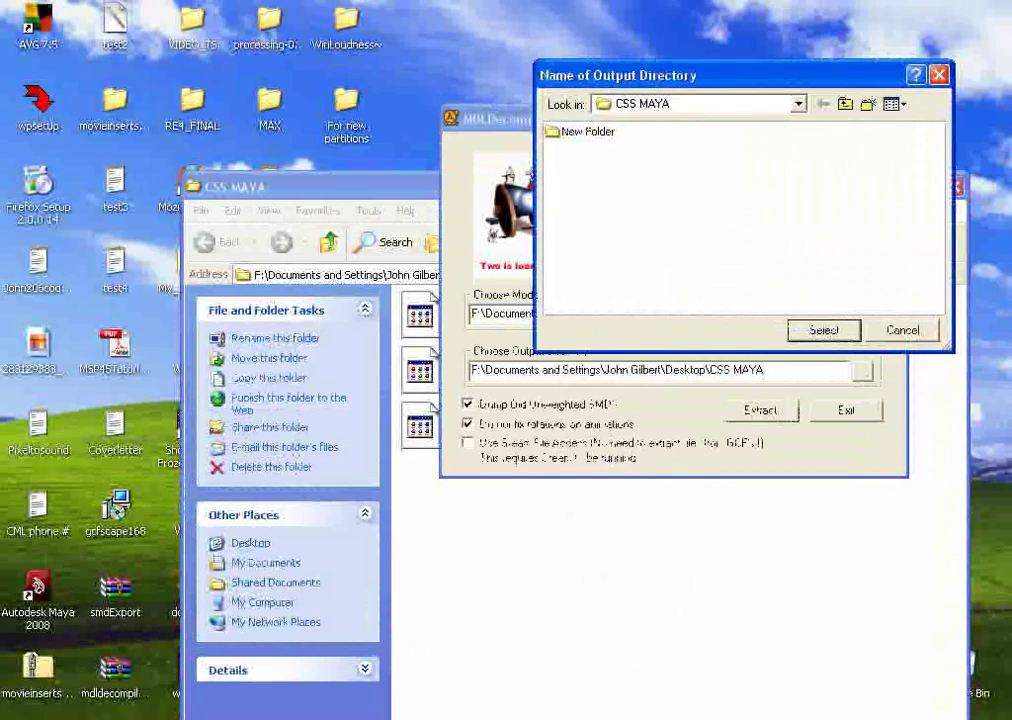
{"action": "double_click", "coordinate": [587, 132]}
{"action": "left_click", "coordinate": [824, 331]}
{"action": "left_click", "coordinate": [760, 411]}
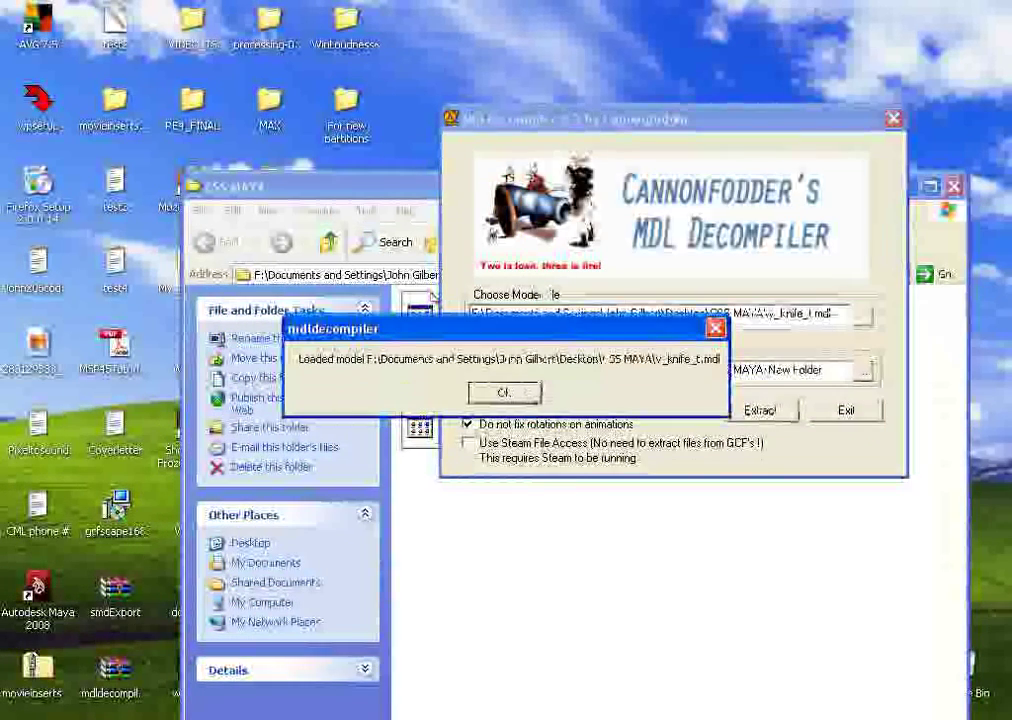
{"action": "left_click", "coordinate": [504, 393]}
{"action": "left_click", "coordinate": [506, 393]}
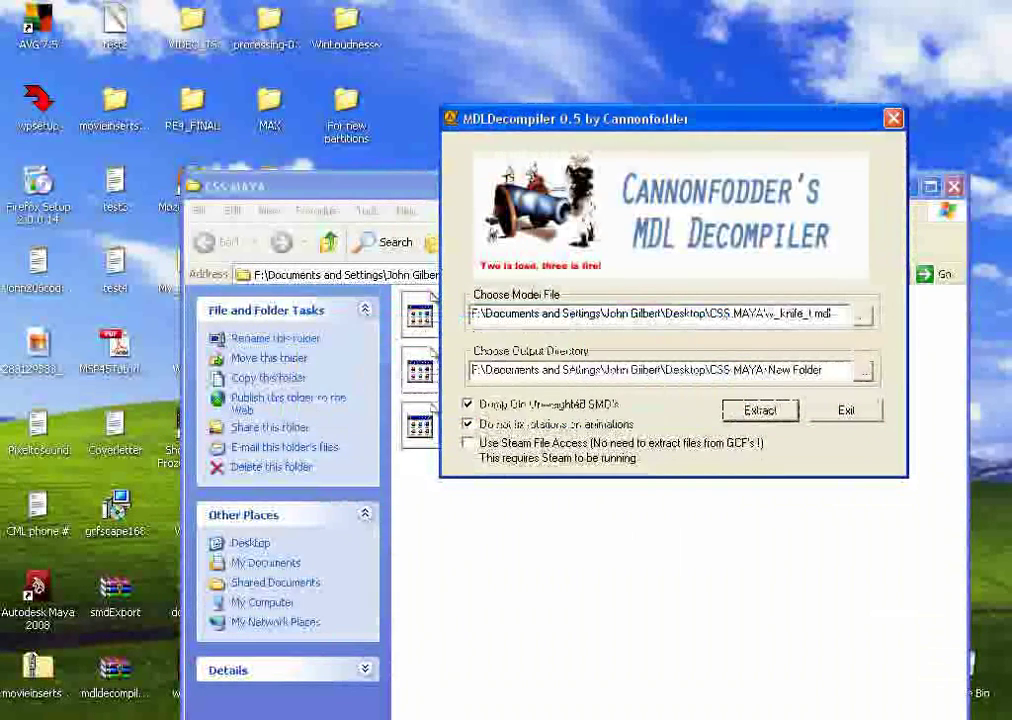
Open New Folder to check the decompiled SMD files and return to the CSS MAYA folder.
{"action": "left_click", "coordinate": [600, 530]}
{"action": "double_click", "coordinate": [636, 424]}
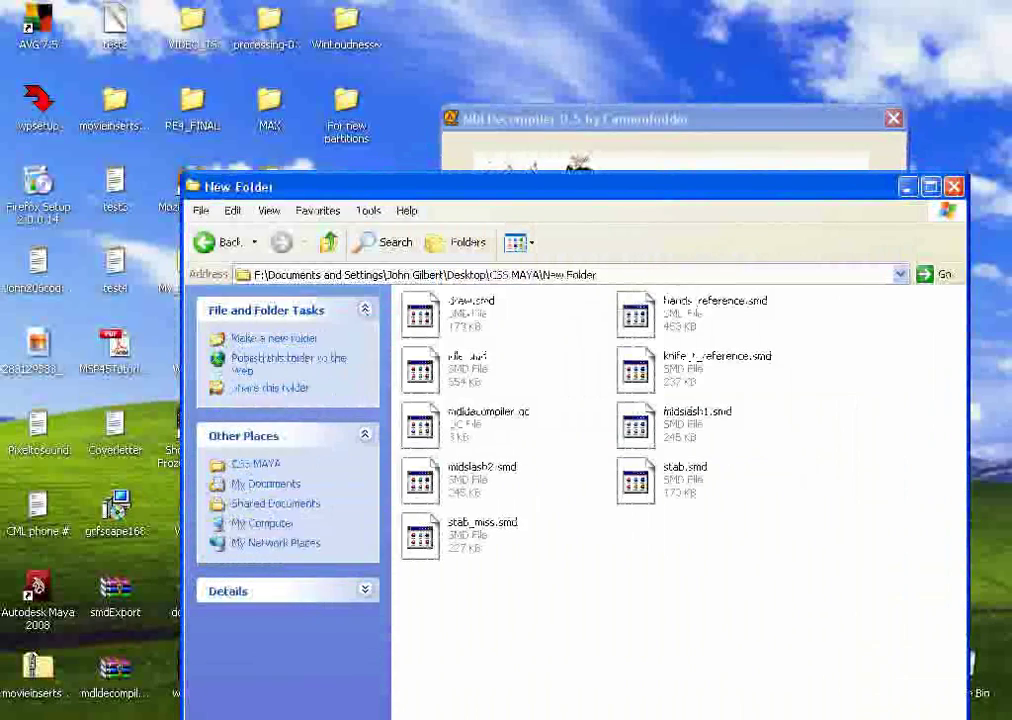
{"action": "key", "text": "BackSpace"}
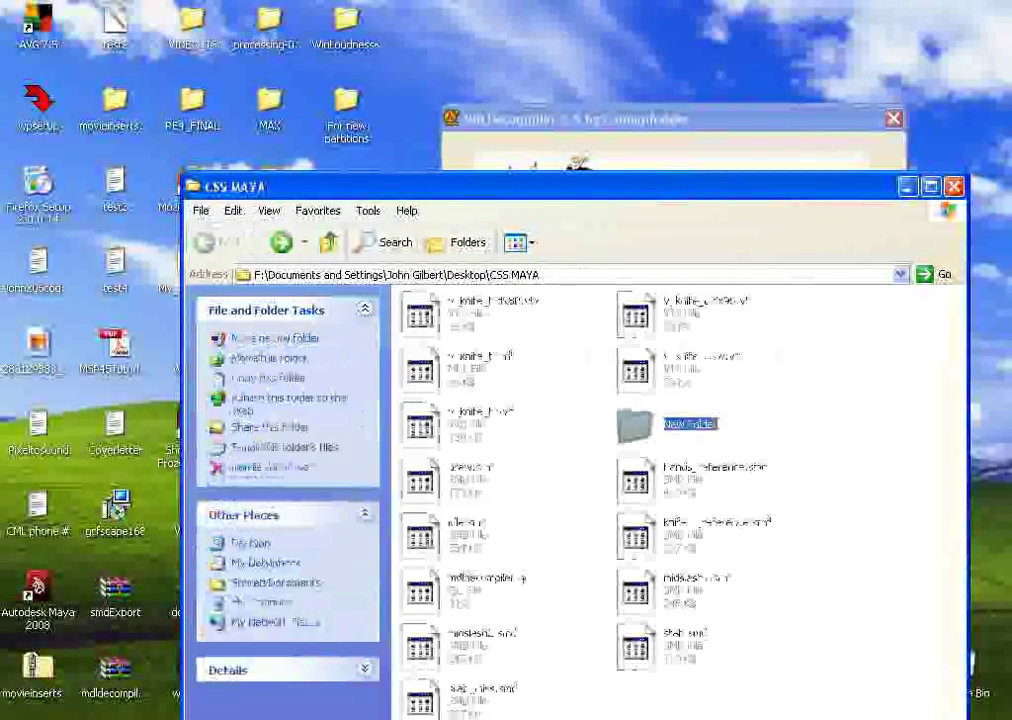
Delete New Folder from the CSS MAYA folder, closing MDLDecompiler so that it releases the folder.
{"action": "right_click", "coordinate": [648, 428]}
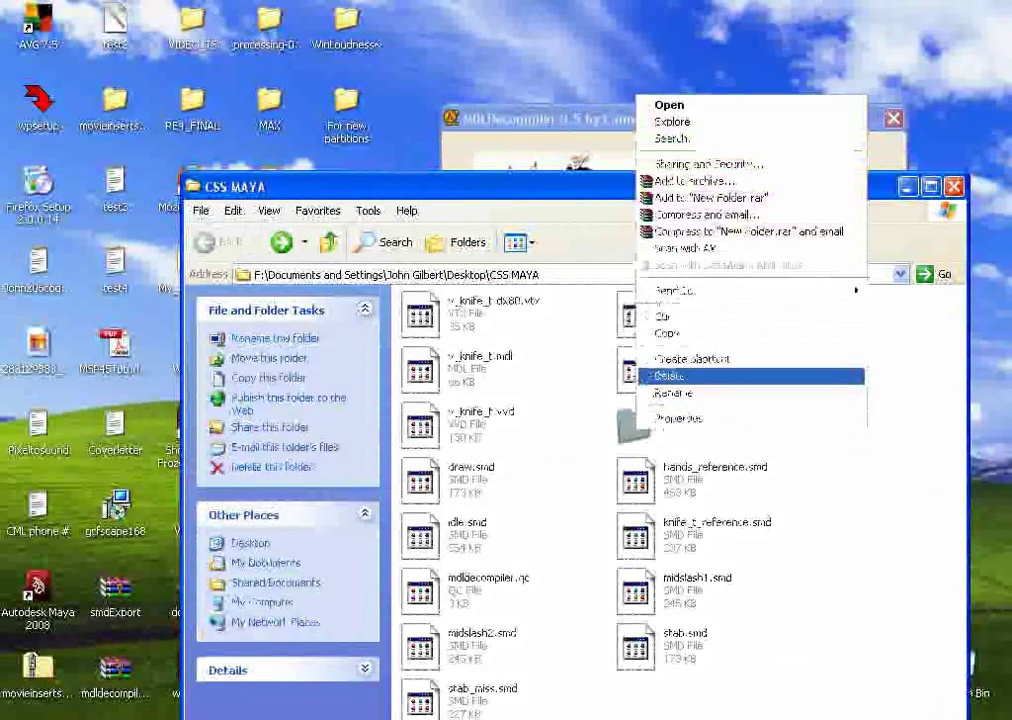
{"action": "left_click", "coordinate": [665, 373]}
{"action": "key", "text": "Escape"}
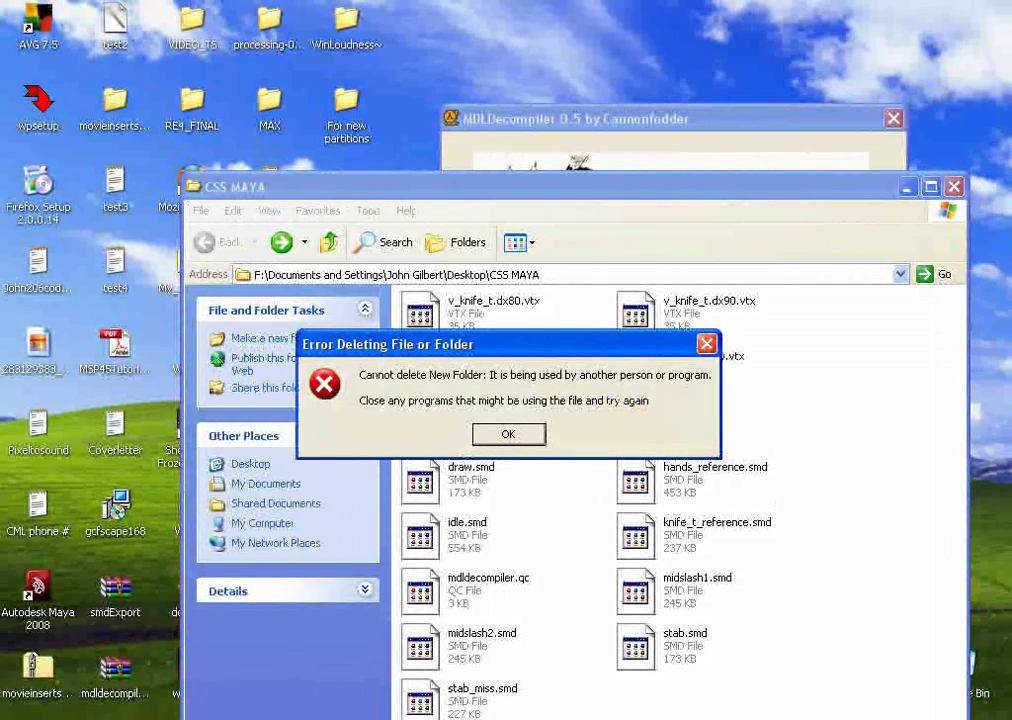
{"action": "key", "text": "Return"}
{"action": "right_click", "coordinate": [660, 426]}
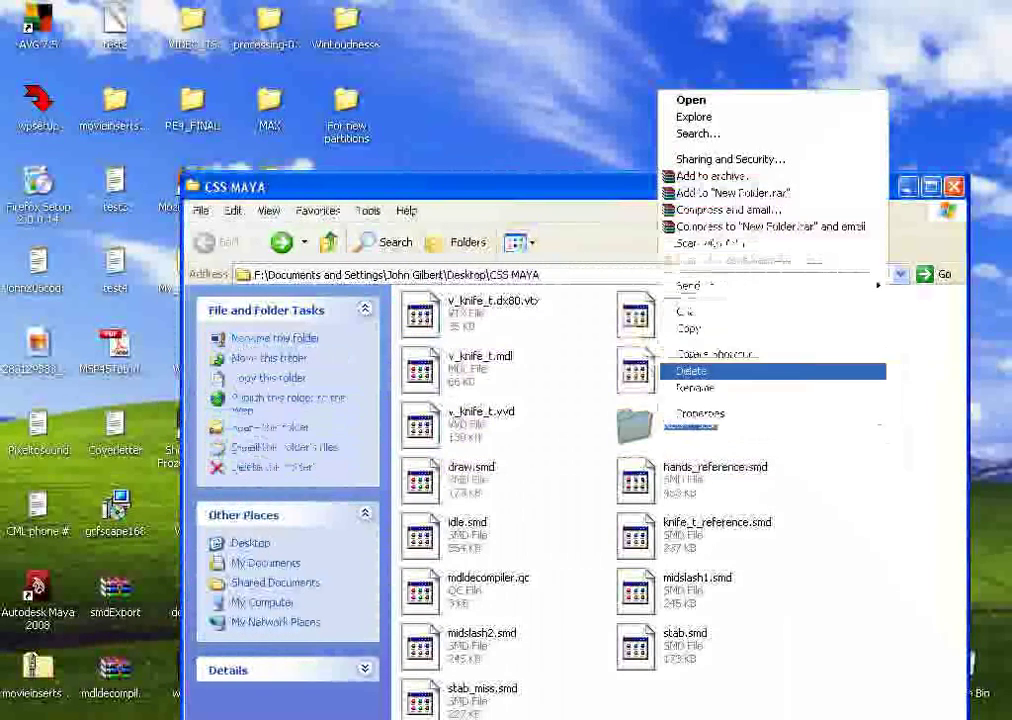
{"action": "left_click", "coordinate": [690, 371]}
{"action": "key", "text": "Return"}
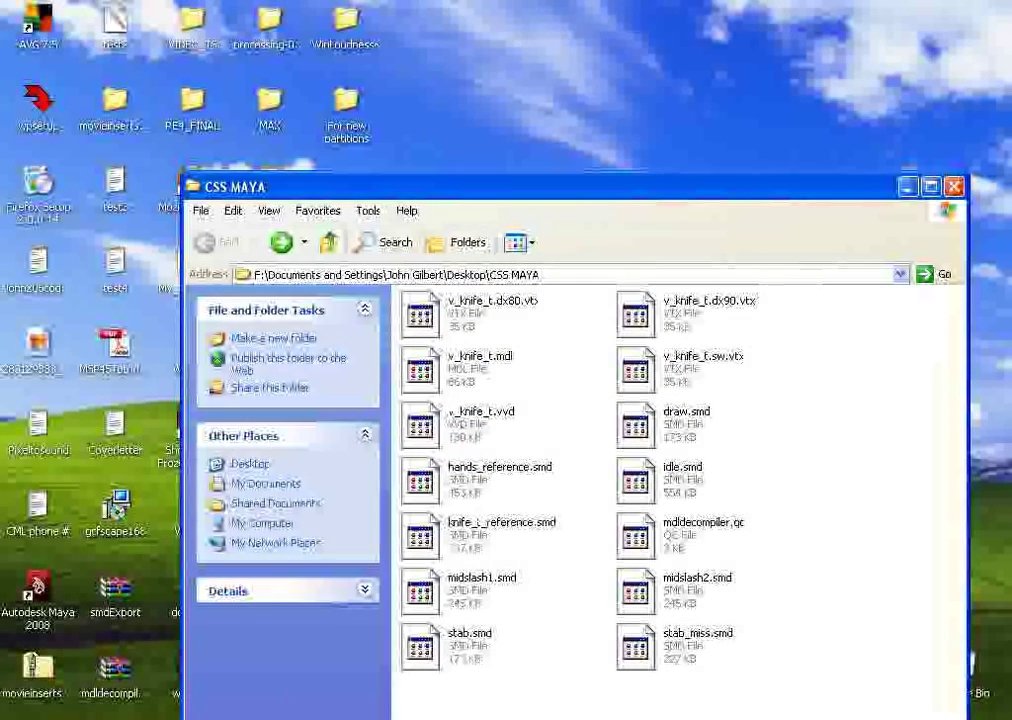
Open draw.smd with WordPad, keeping WordPad as the program always used for this kind of file.
{"action": "left_click", "coordinate": [640, 426]}
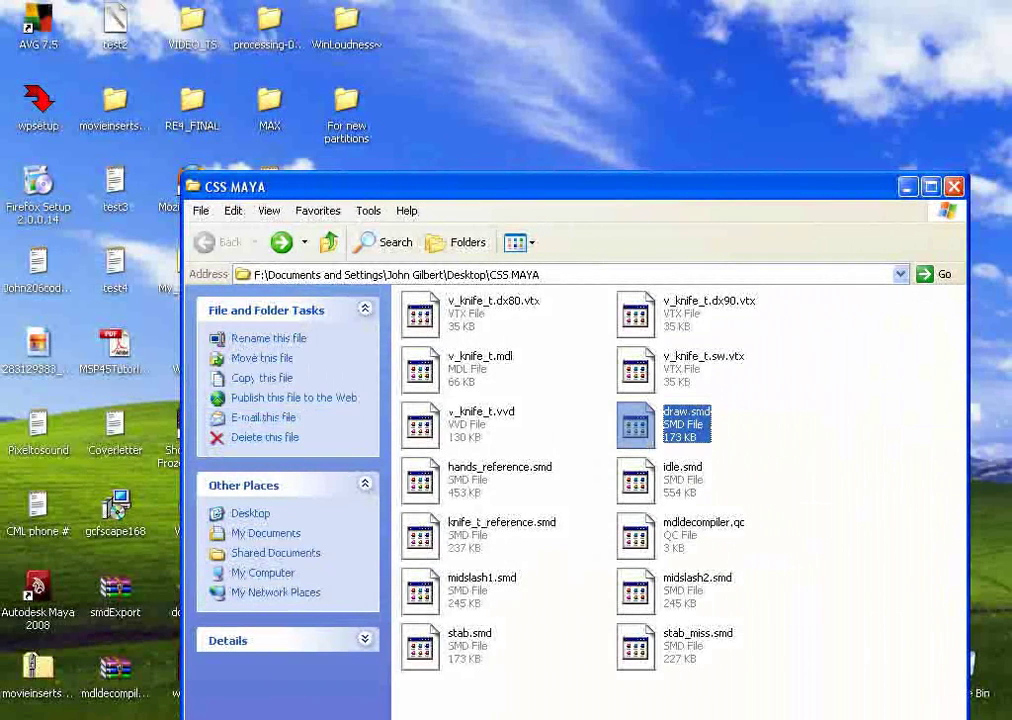
{"action": "right_click", "coordinate": [667, 439]}
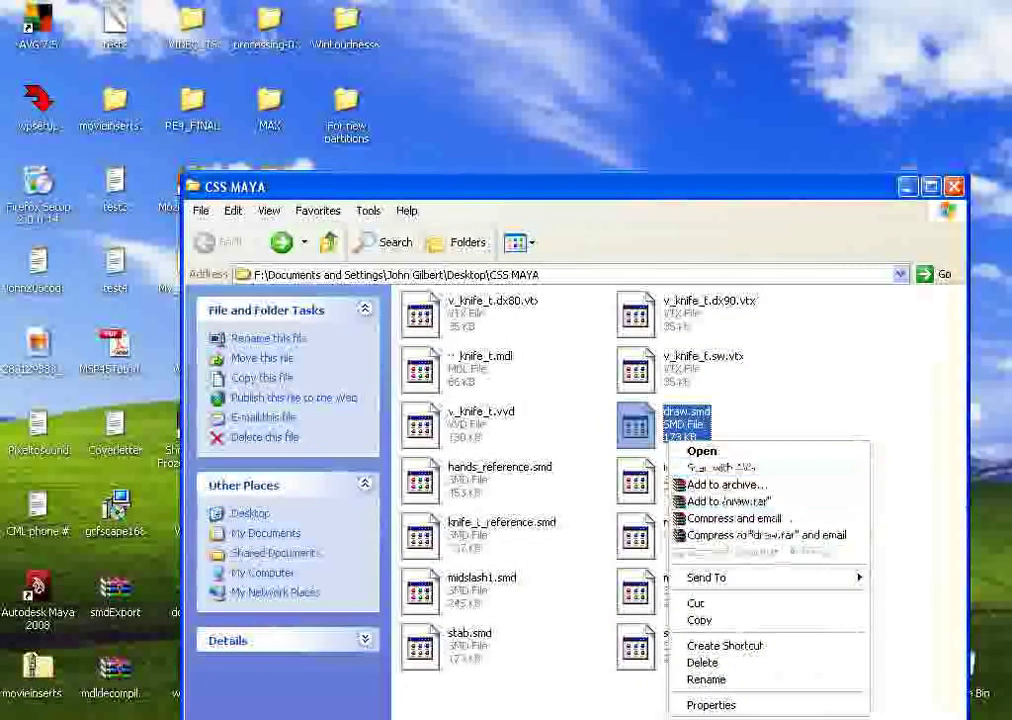
{"action": "left_click", "coordinate": [702, 451]}
{"action": "key", "text": "Return"}
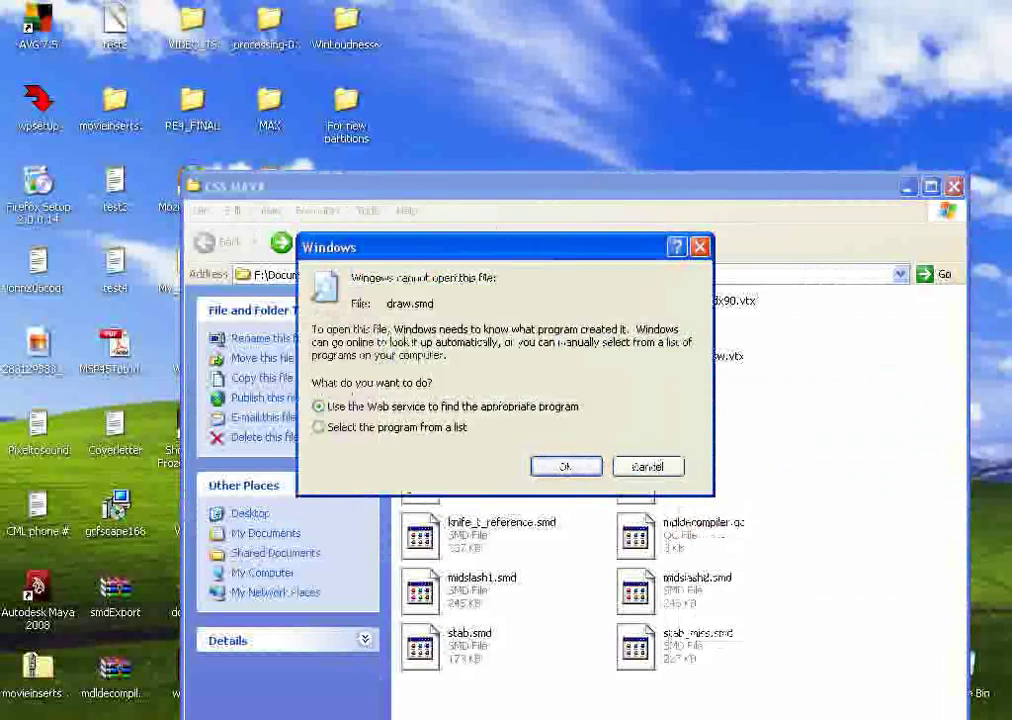
{"action": "key", "text": "Escape"}
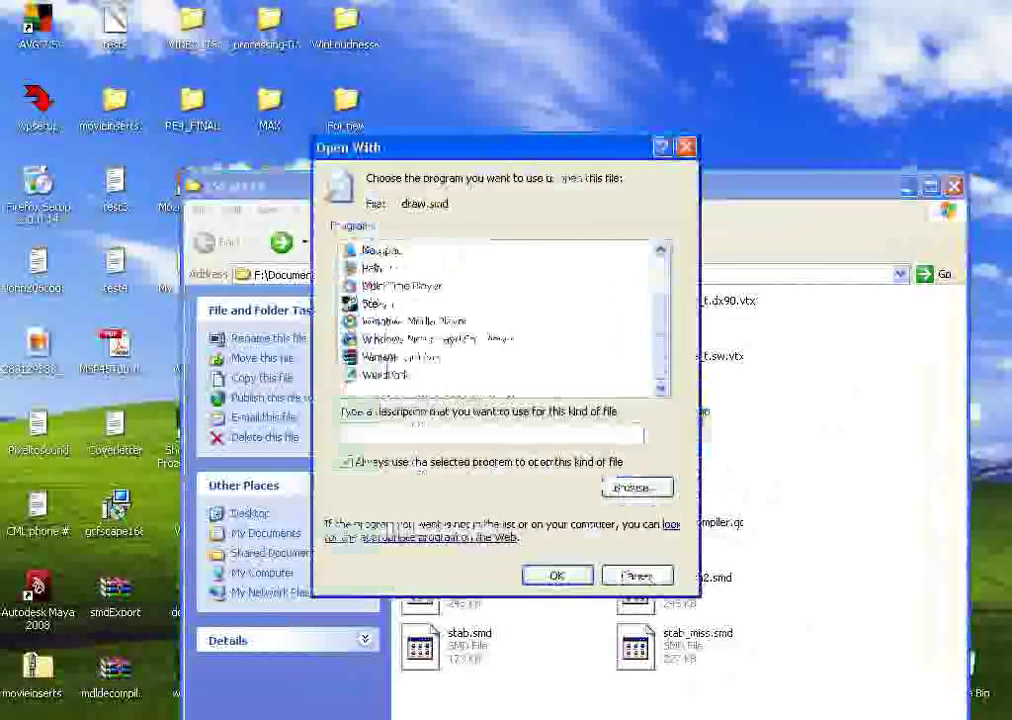
{"action": "left_click", "coordinate": [385, 375]}
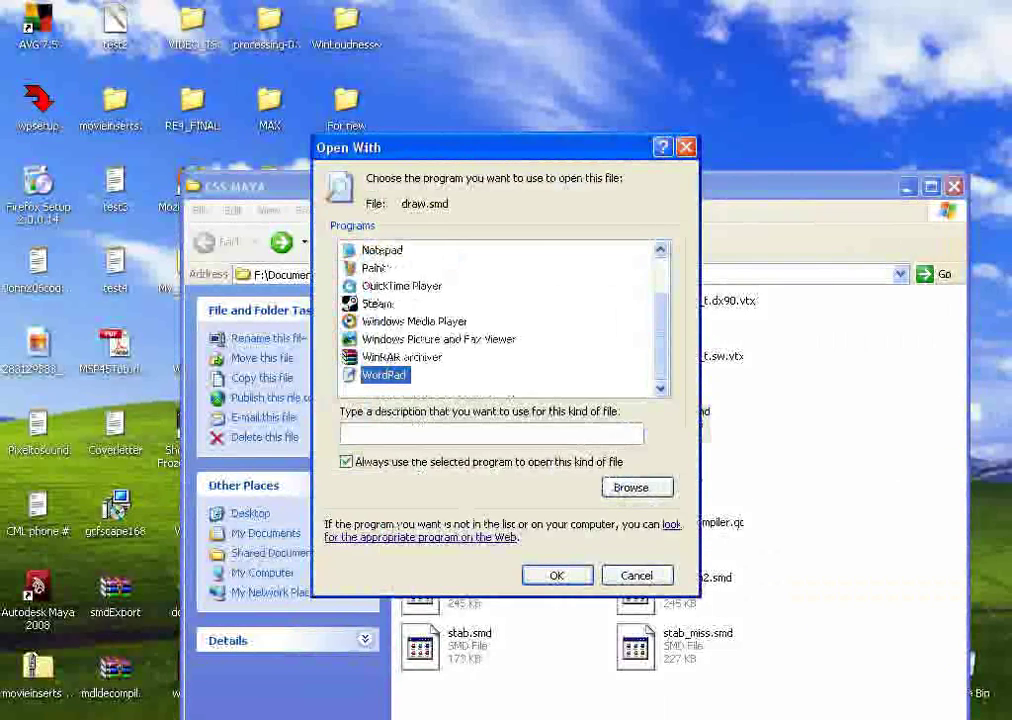
{"action": "key", "text": "Return"}
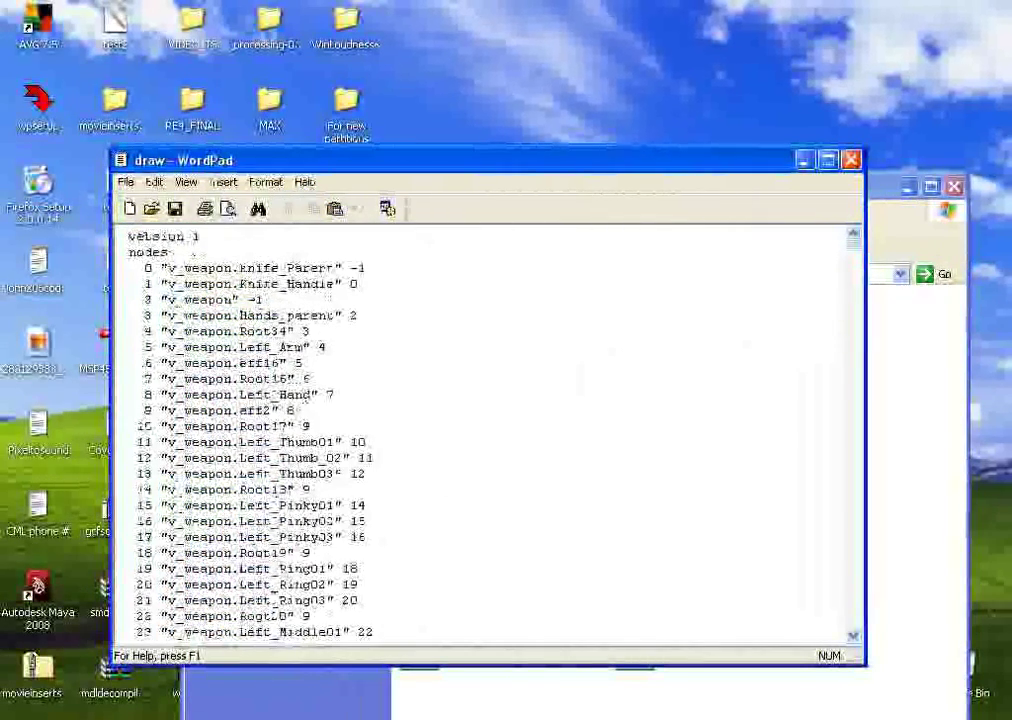
Examine the node entries and the data further down in the draw file, and close it.
{"action": "left_click_drag", "start_coordinate": [853, 240], "coordinate": [853, 371]}
{"action": "left_click_drag", "start_coordinate": [130, 315], "coordinate": [380, 459]}
{"action": "left_click", "coordinate": [385, 455]}
{"action": "left_click", "coordinate": [851, 160]}
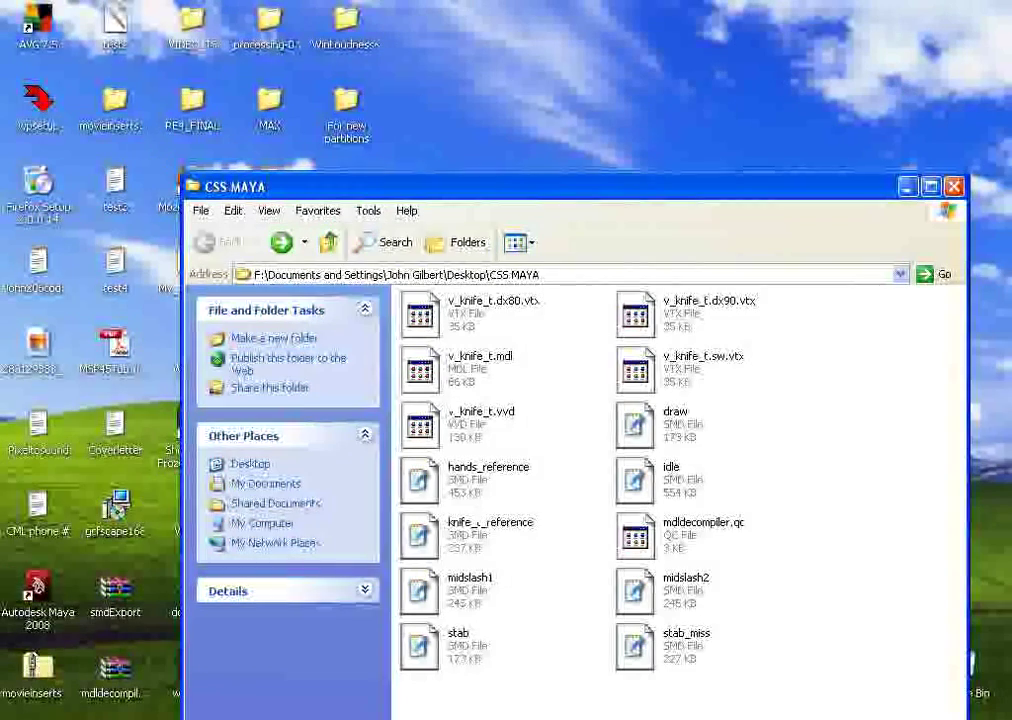
Open the knife_t_reference file, examine its knife_t.bmp texture entries and vertex data, and close it.
{"action": "left_click", "coordinate": [450, 528]}
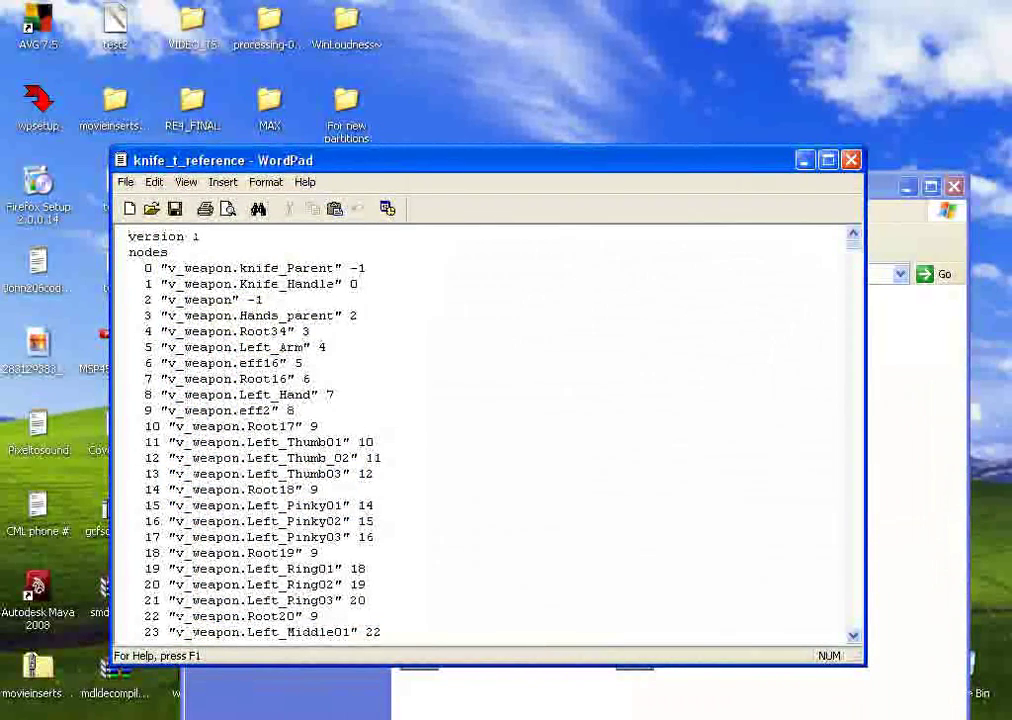
{"action": "mouse_move", "coordinate": [216, 324]}
{"action": "left_mouse_down"}
{"action": "mouse_move", "coordinate": [129, 324]}
{"action": "mouse_move", "coordinate": [217, 324]}
{"action": "left_mouse_up"}
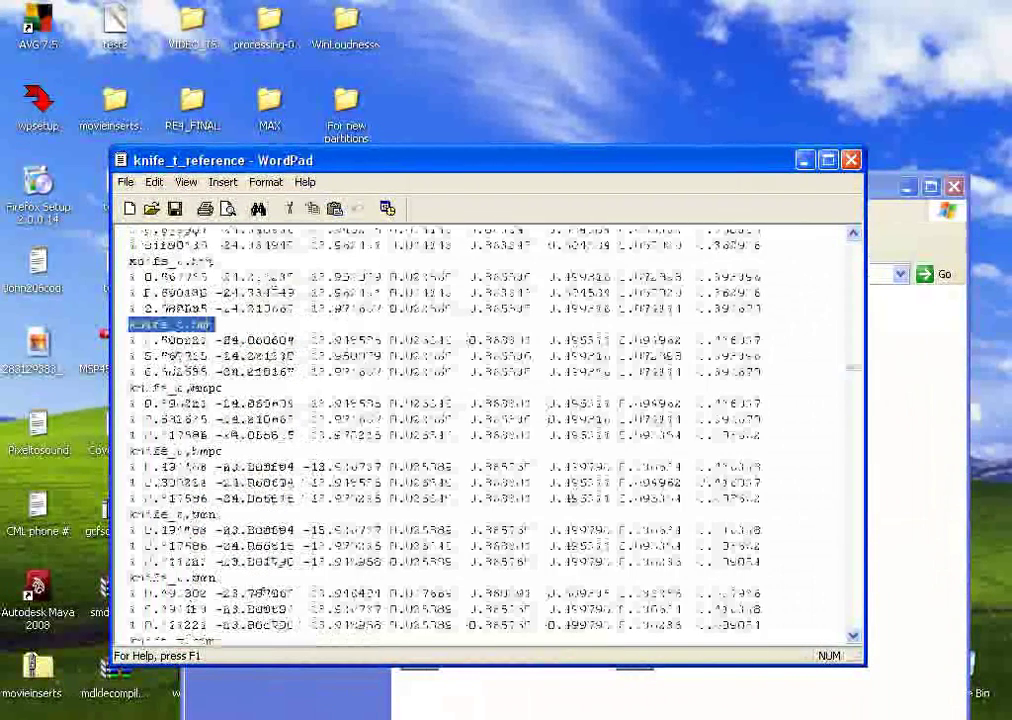
{"action": "left_click", "coordinate": [130, 324]}
{"action": "left_click", "coordinate": [217, 324]}
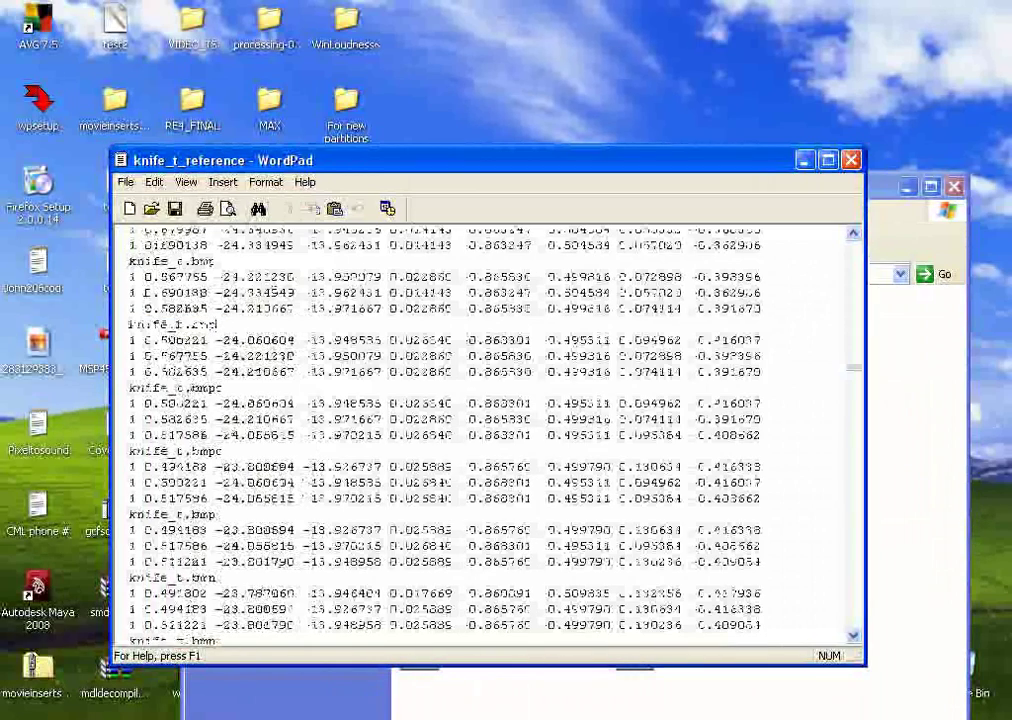
{"action": "left_click_drag", "start_coordinate": [130, 324], "coordinate": [183, 324]}
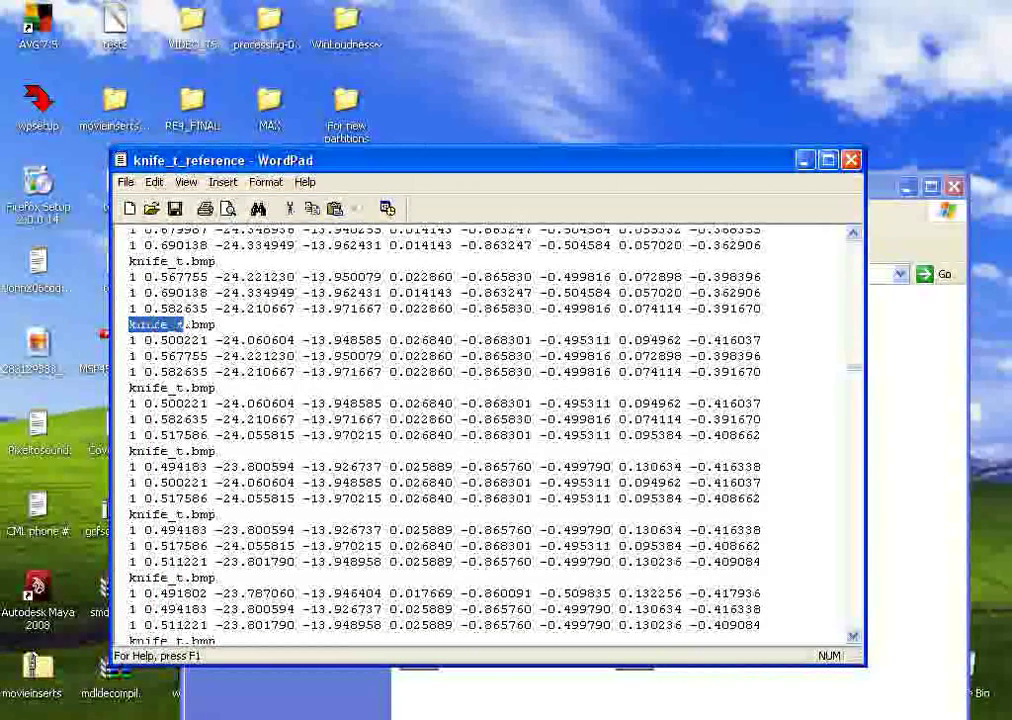
{"action": "left_click", "coordinate": [851, 160]}
{"action": "left_click", "coordinate": [830, 400]}
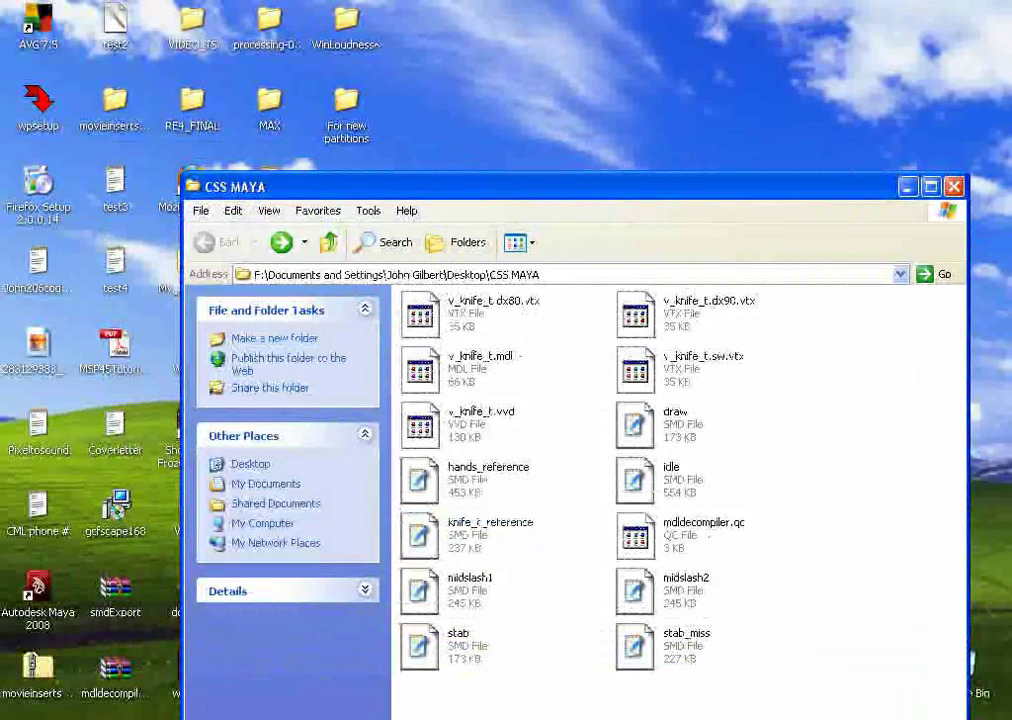
{"action": "left_click_drag", "start_coordinate": [560, 187], "coordinate": [500, 113]}
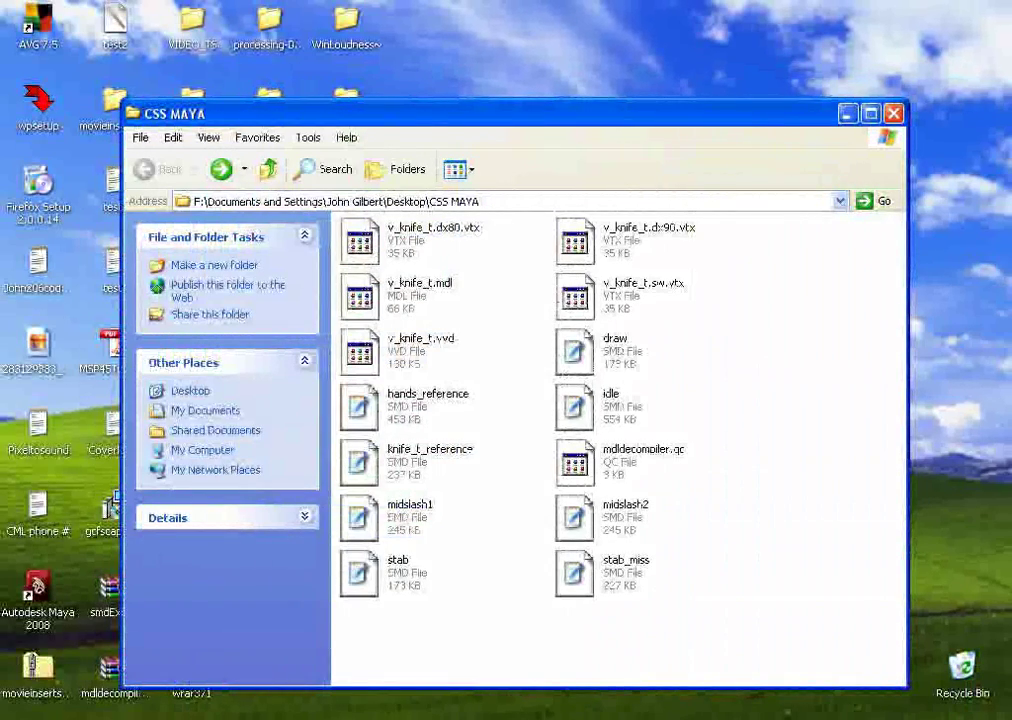
{"action": "key", "text": "super"}
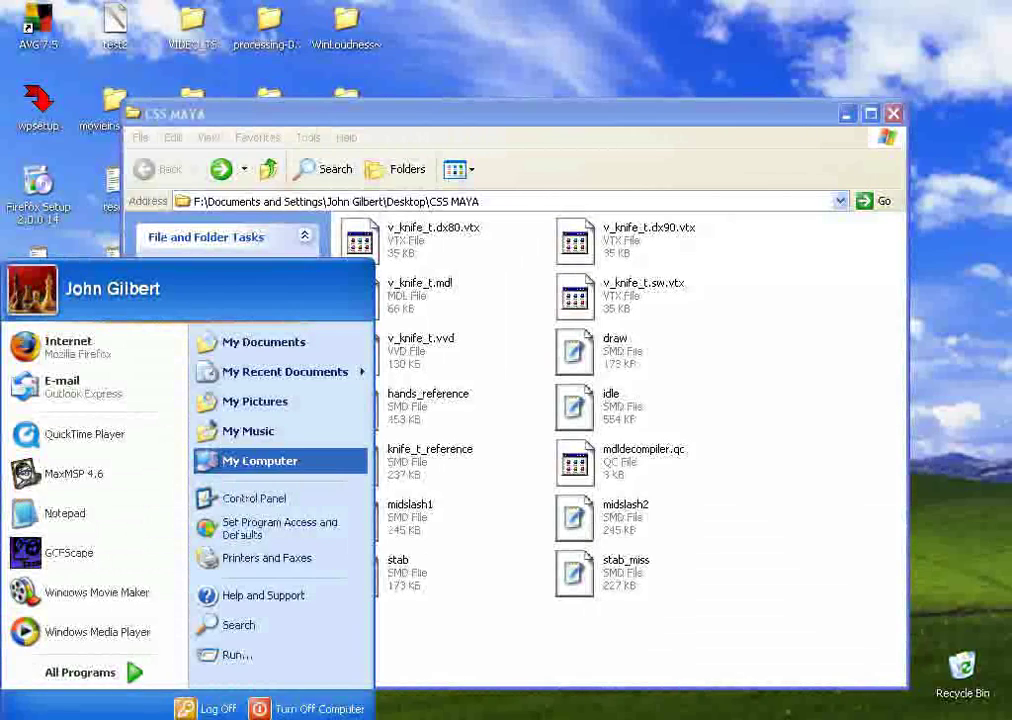
{"action": "key", "text": "Down"}
{"action": "key", "text": "Up"}
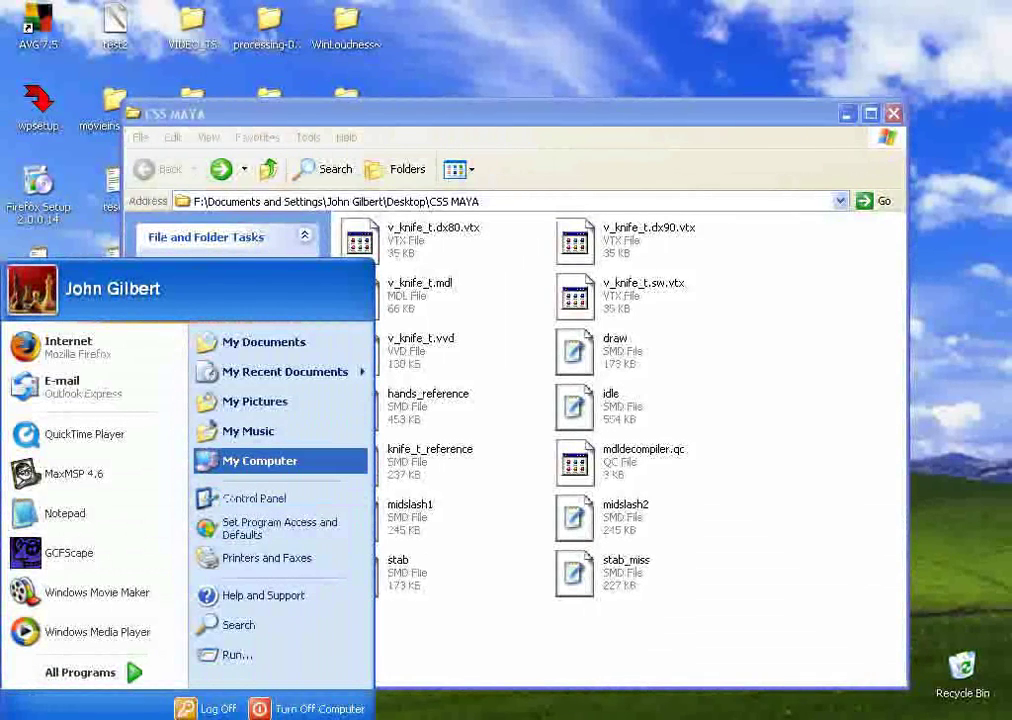
{"action": "key", "text": "super"}
{"action": "key", "text": "super"}
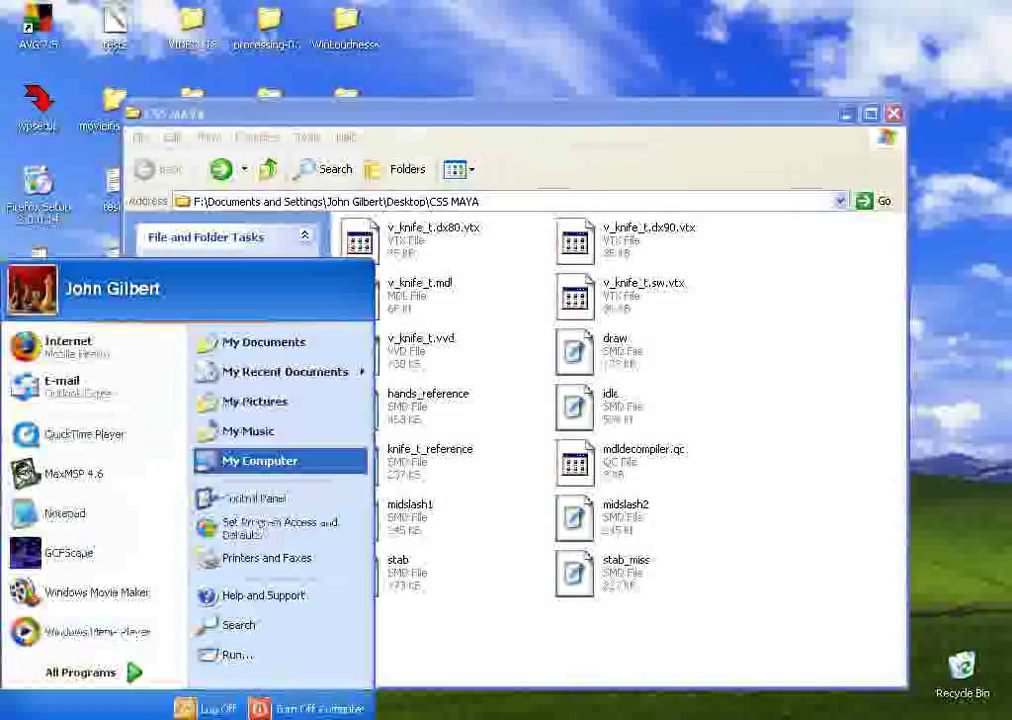
{"action": "key", "text": "Return"}
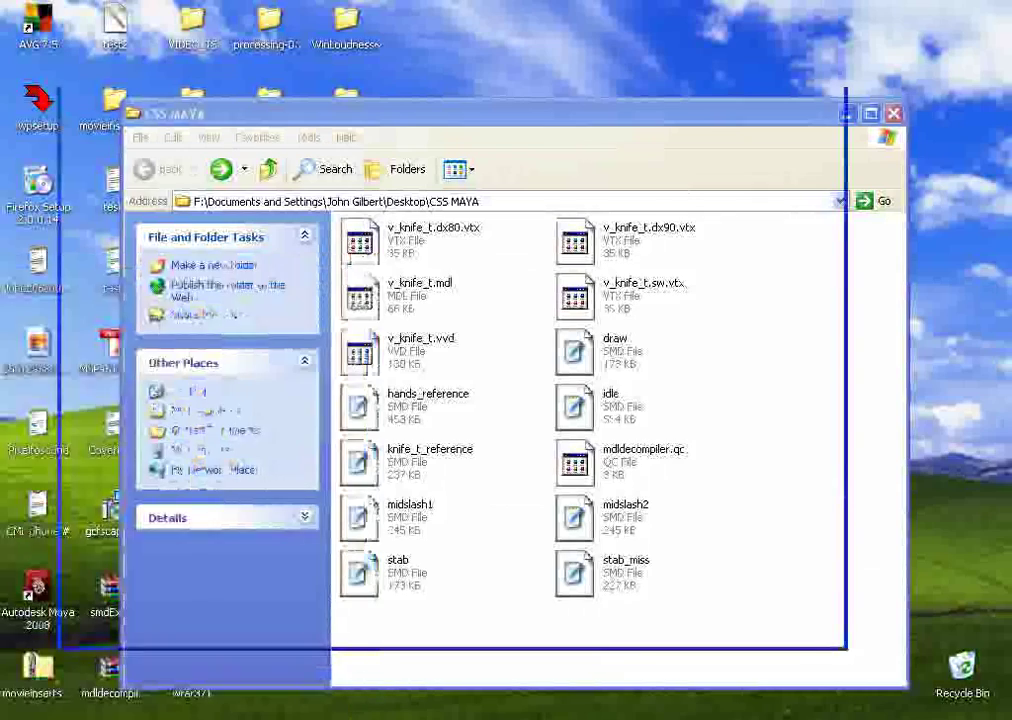
{"action": "key", "text": "alt+F4"}
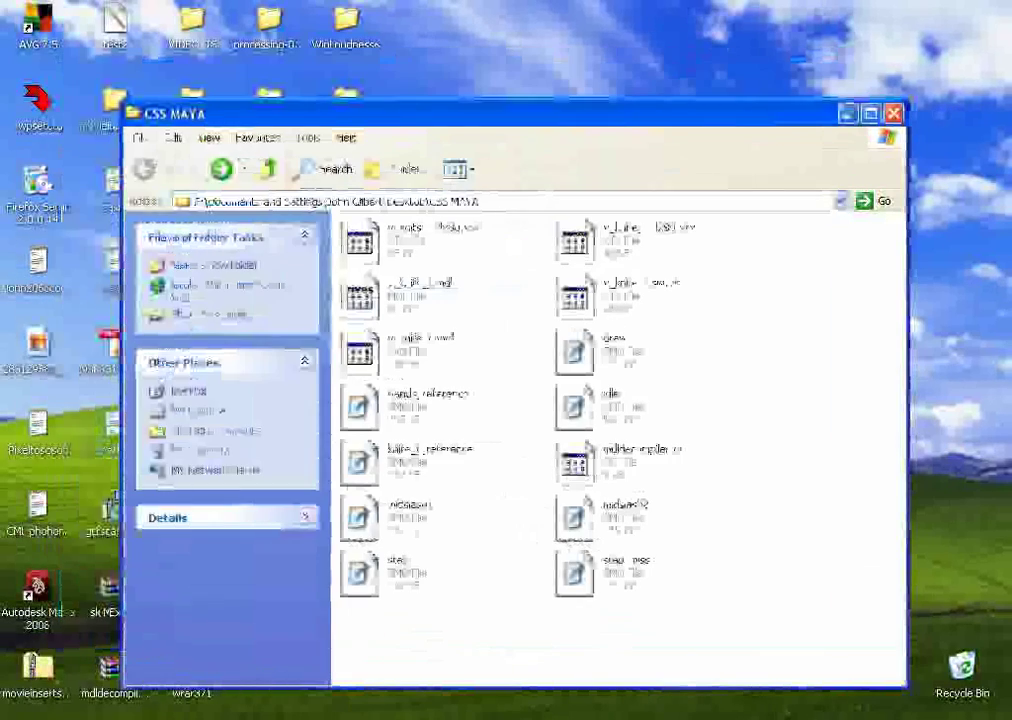
{"action": "key", "text": "super"}
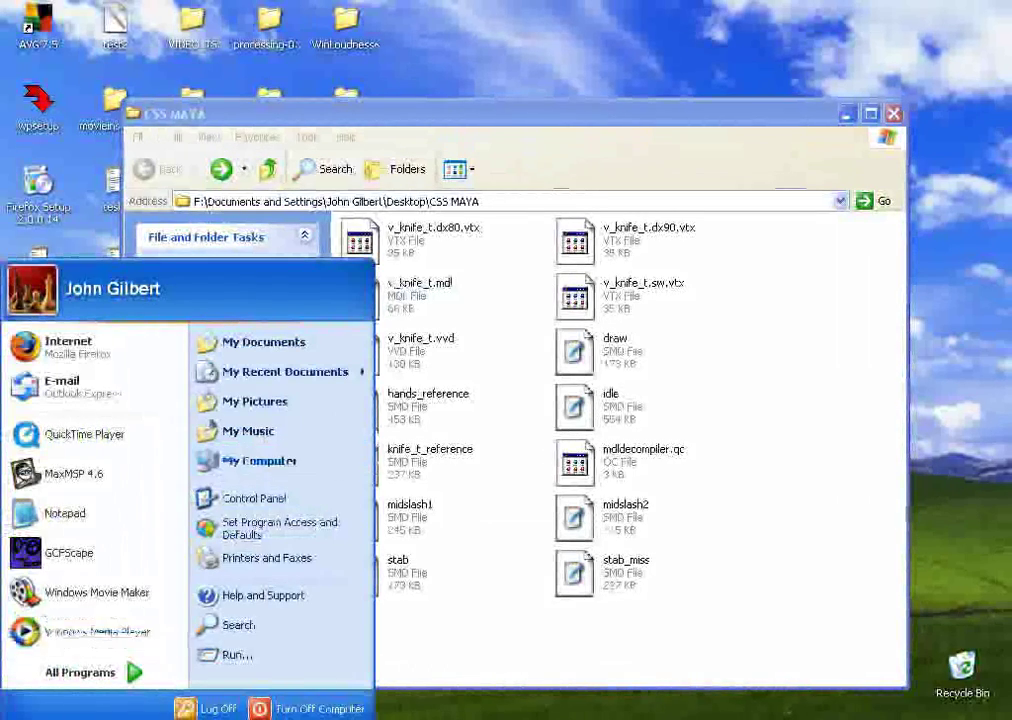
{"action": "key", "text": "Escape"}
Close the CSS MAYA folder and open Local Disk (F:) from My Computer.
{"action": "key", "text": "alt+F4"}
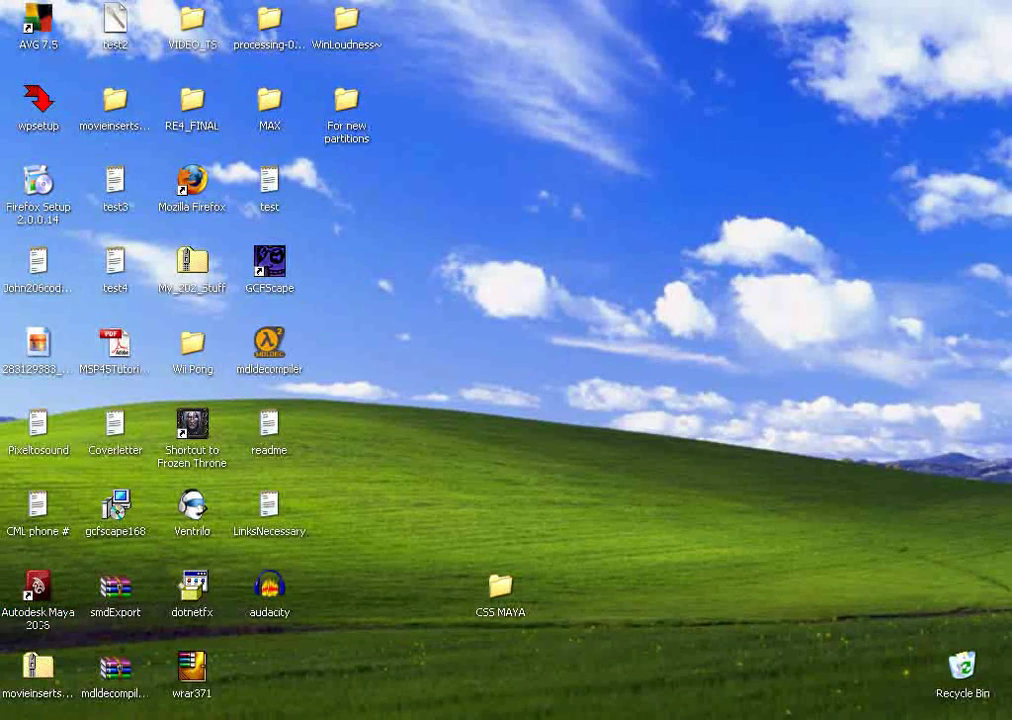
{"action": "left_click", "coordinate": [185, 718]}
{"action": "left_click", "coordinate": [40, 718]}
{"action": "left_click", "coordinate": [262, 461]}
{"action": "key", "text": "alt+Tab"}
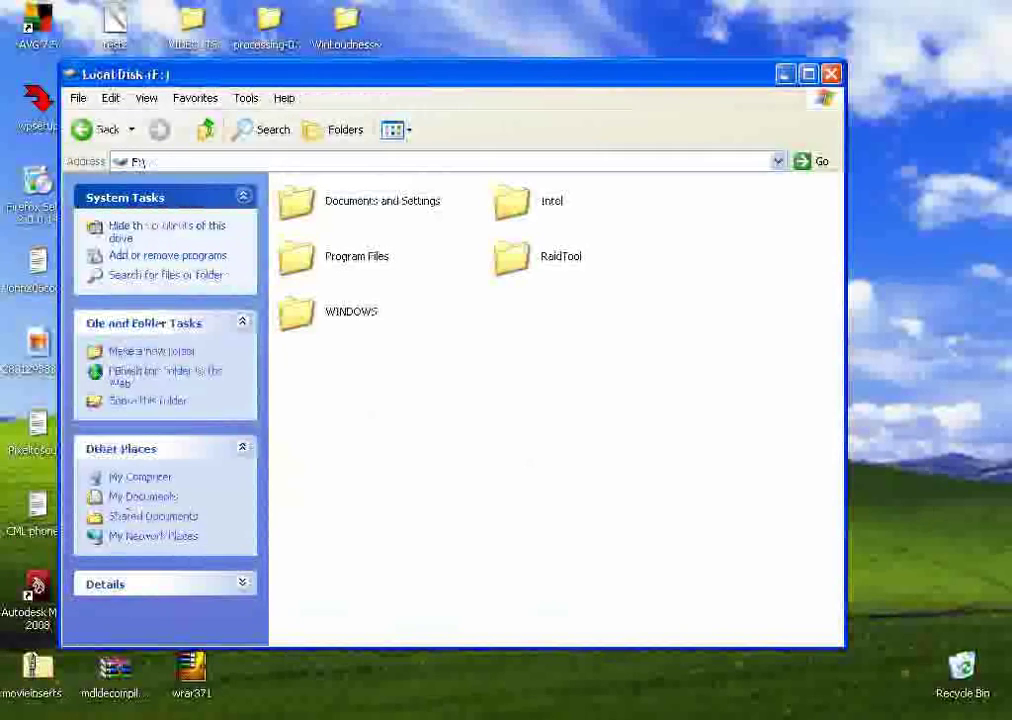
Create a folder named Steam on Local Disk (F:) and open it.
{"action": "right_click", "coordinate": [511, 323]}
{"action": "mouse_move", "coordinate": [543, 456]}
{"action": "left_click", "coordinate": [712, 456]}
{"action": "type", "text": "Stea"}
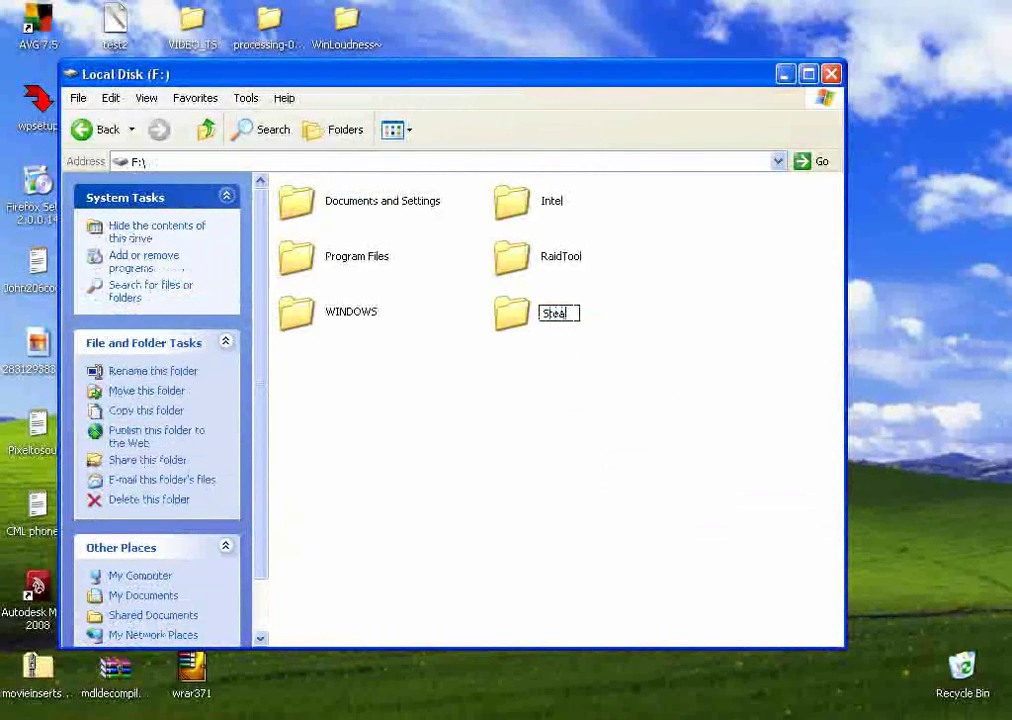
{"action": "type", "text": "m"}
{"action": "key", "text": "Return"}
{"action": "key", "text": "Return"}
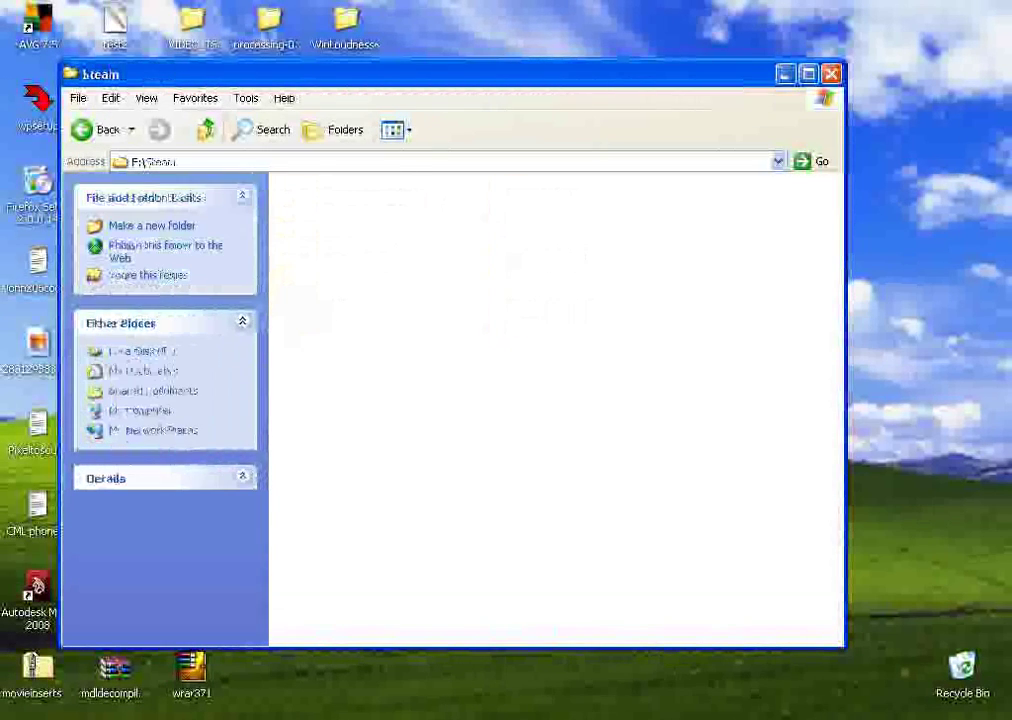
Create a folder named Steamapps inside the Steam folder on F: and open it.
{"action": "right_click", "coordinate": [414, 263]}
{"action": "mouse_move", "coordinate": [442, 424]}
{"action": "left_click", "coordinate": [645, 423]}
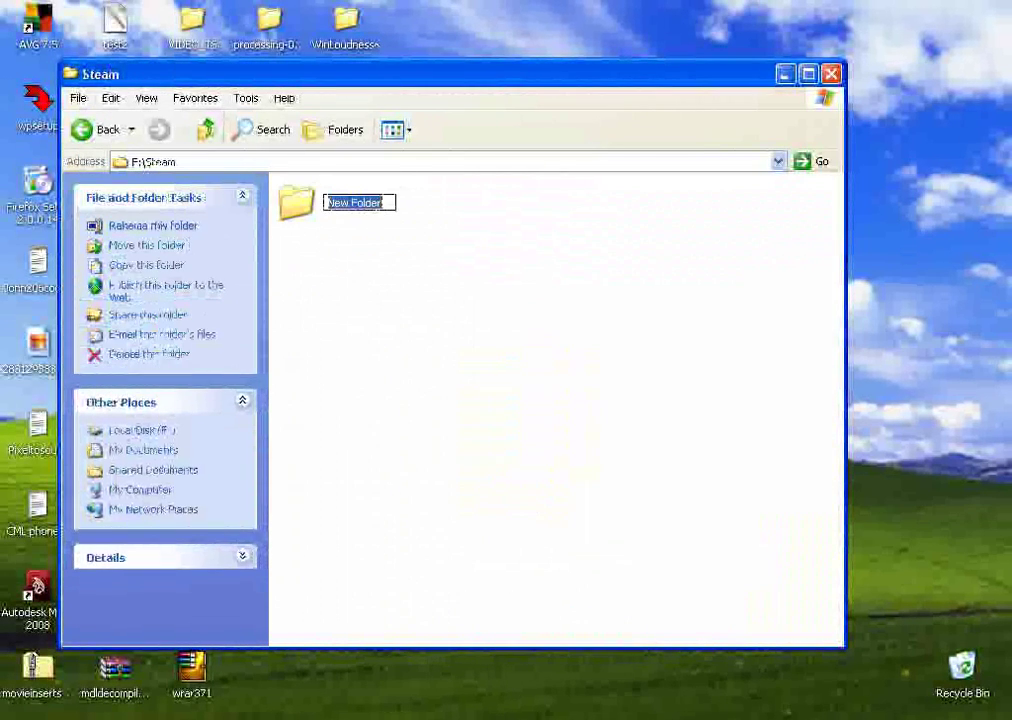
{"action": "type", "text": "Steamapps"}
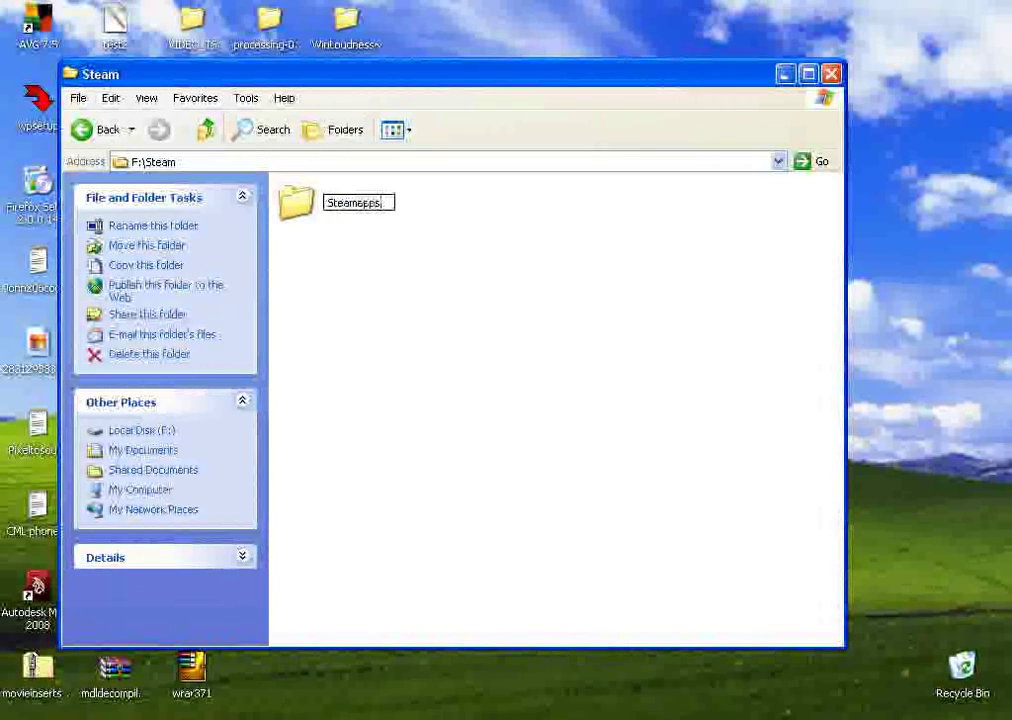
{"action": "key", "text": "Return"}
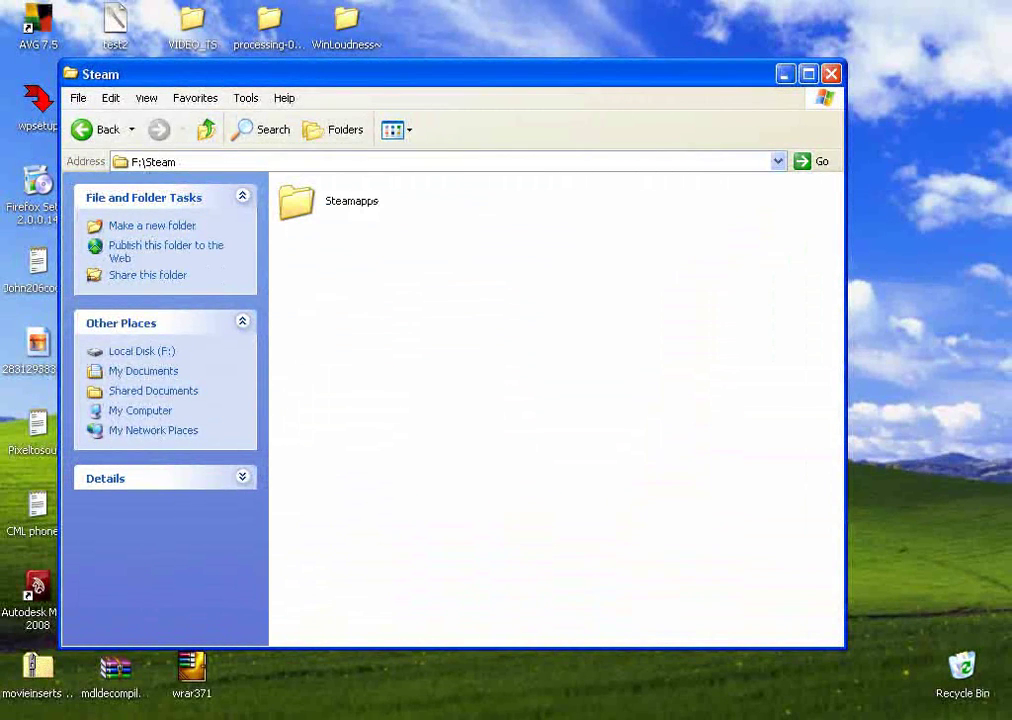
{"action": "double_click", "coordinate": [296, 201]}
Create a folder named SourceMods inside Steamapps and open it.
{"action": "right_click", "coordinate": [335, 238]}
{"action": "mouse_move", "coordinate": [430, 400]}
{"action": "left_click", "coordinate": [565, 400]}
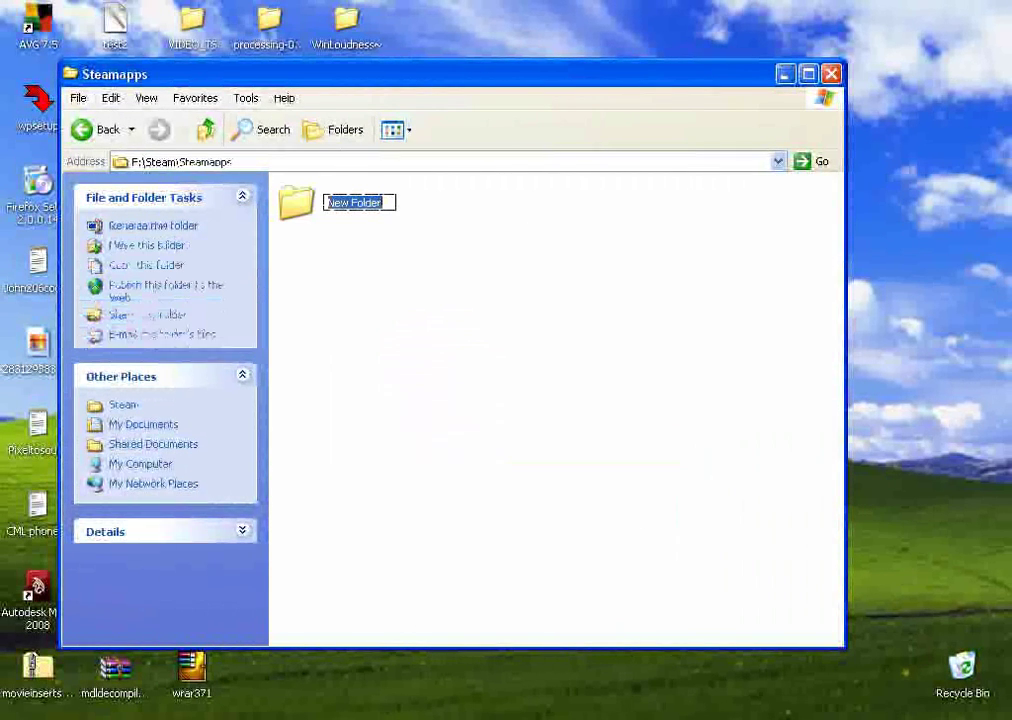
{"action": "type", "text": "SourceMods"}
{"action": "key", "text": "Return"}
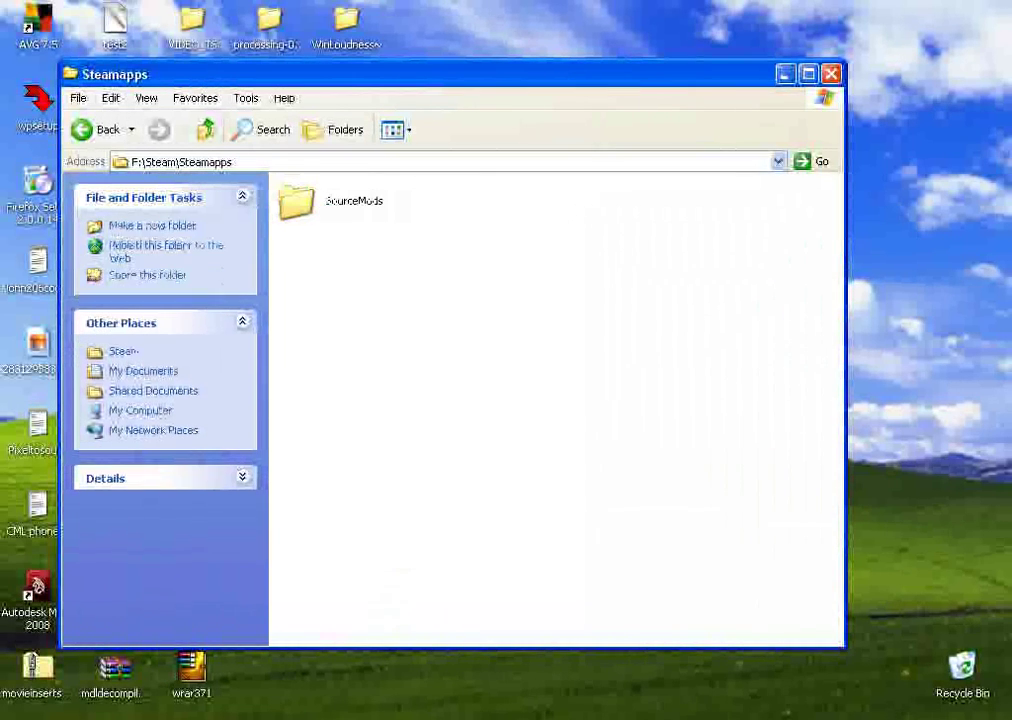
{"action": "key", "text": "Return"}
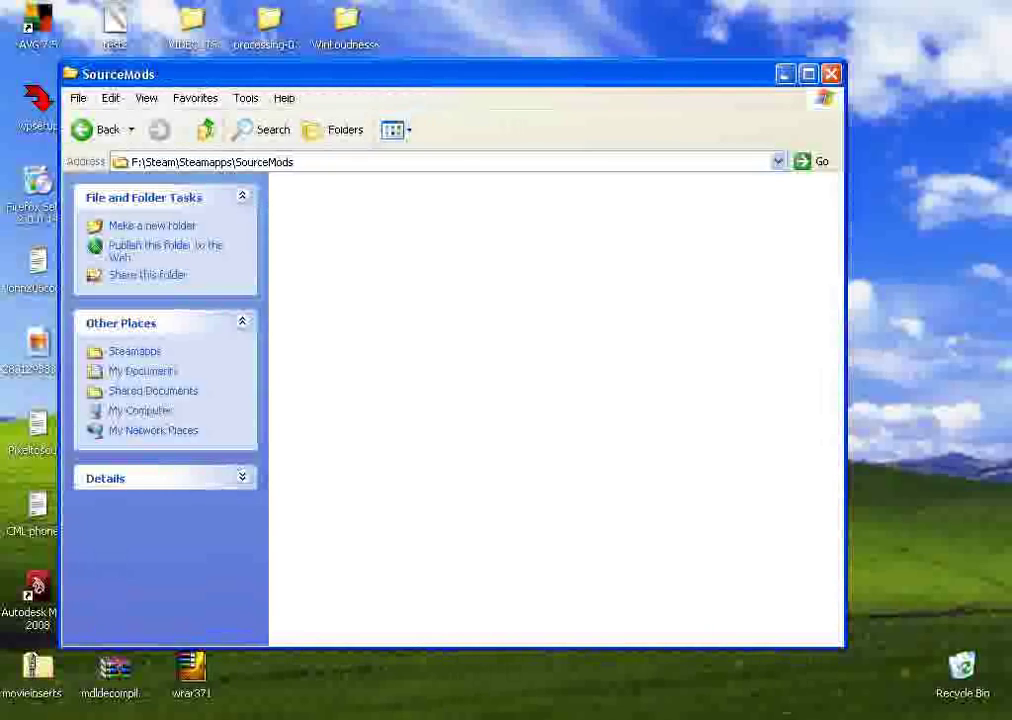
Create a folder named testmod_src inside SourceMods and open it.
{"action": "right_click", "coordinate": [364, 287]}
{"action": "mouse_move", "coordinate": [458, 449]}
{"action": "left_click", "coordinate": [606, 450]}
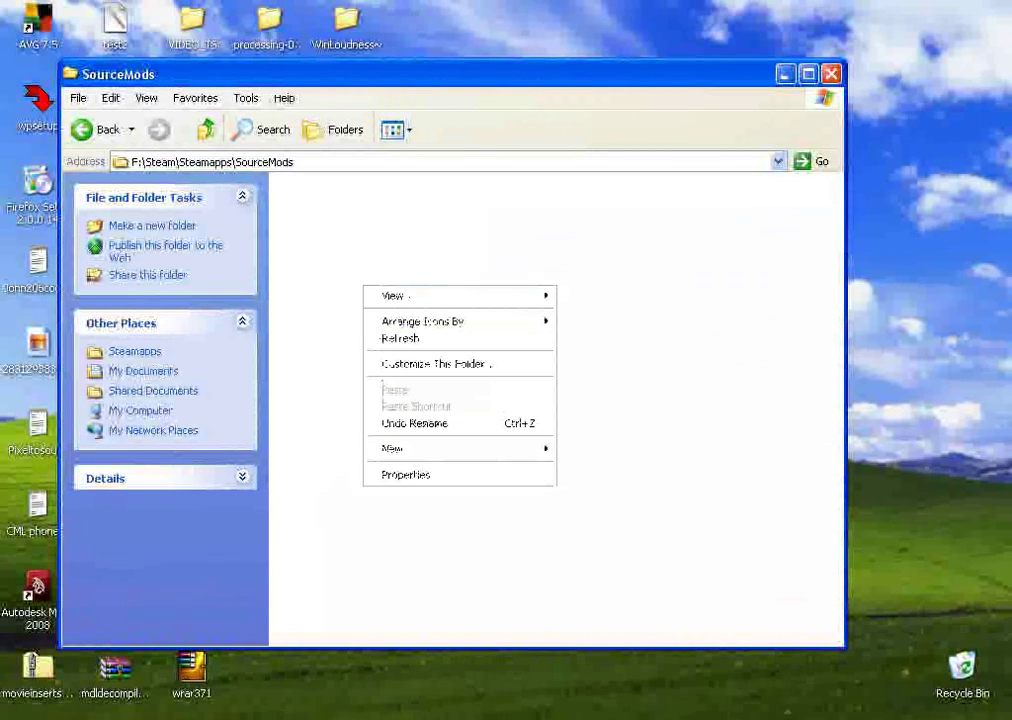
{"action": "key", "text": "w"}
{"action": "key", "text": "f"}
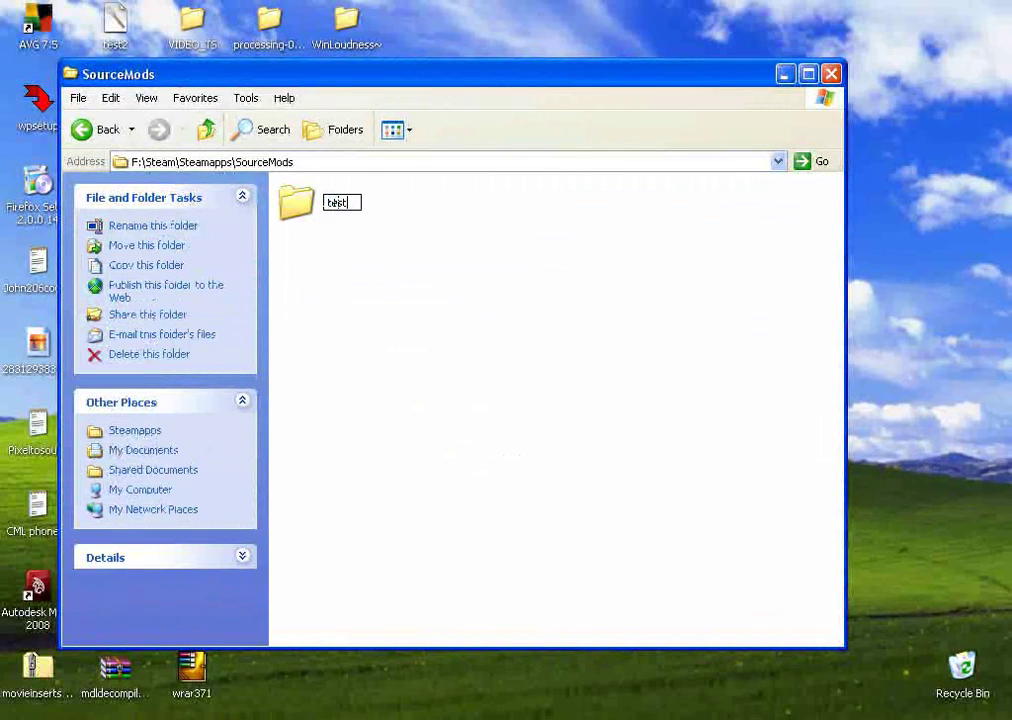
{"action": "type", "text": "testmod_src"}
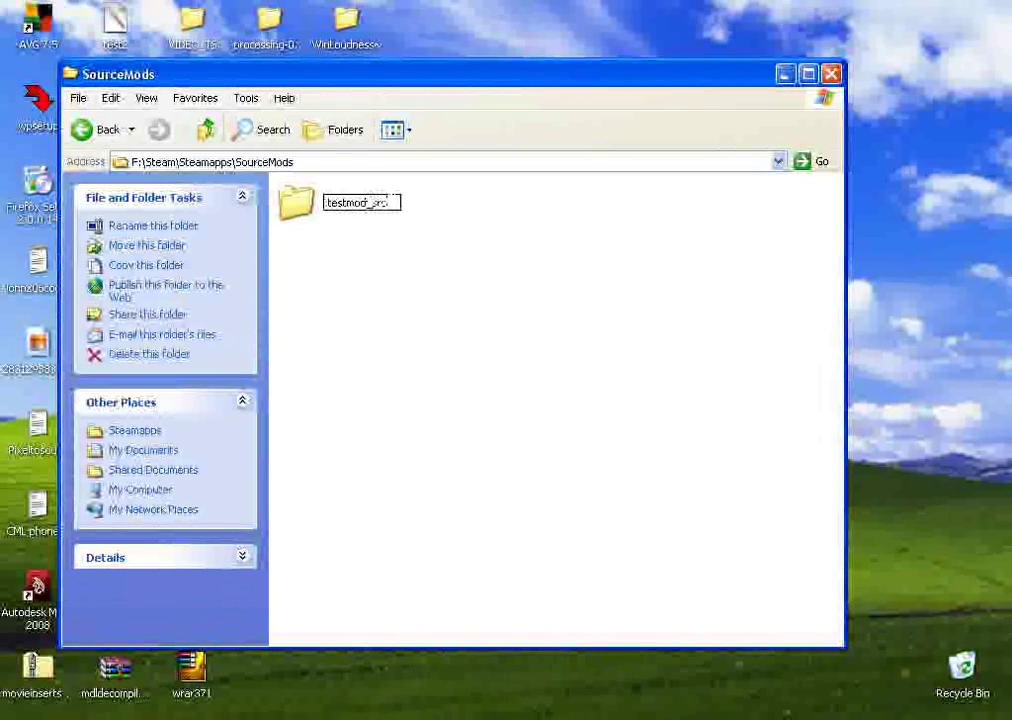
{"action": "key", "text": "Return"}
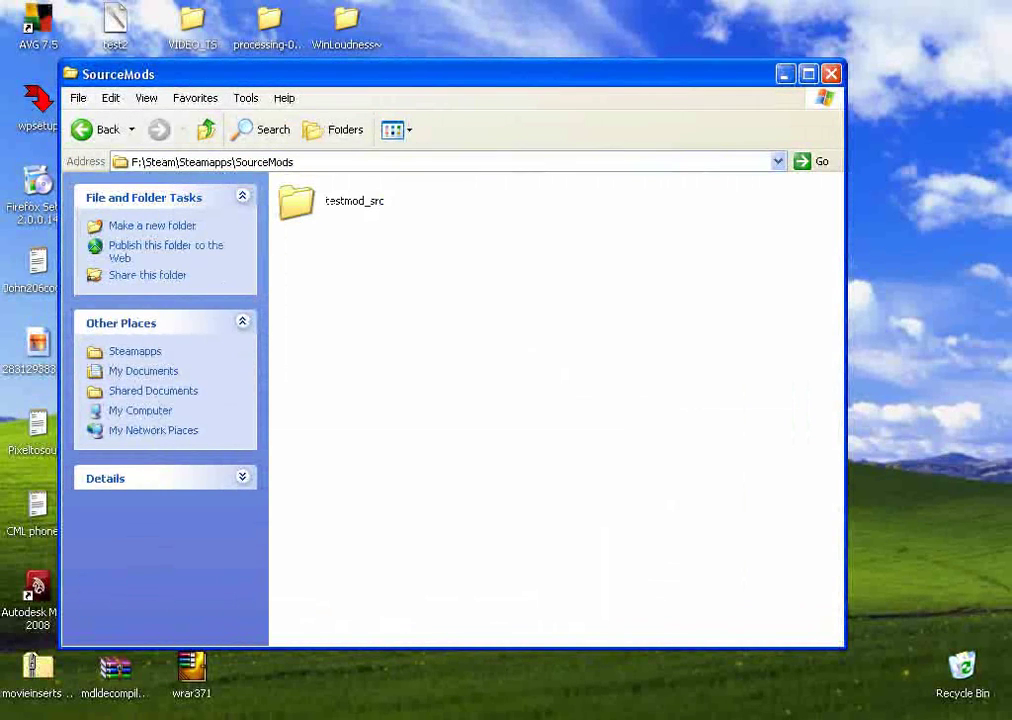
{"action": "double_click", "coordinate": [297, 202]}
Create a folder named materialsrc inside testmod_src and open it.
{"action": "right_click", "coordinate": [339, 247]}
{"action": "mouse_move", "coordinate": [400, 408]}
{"action": "left_click", "coordinate": [567, 409]}
{"action": "type", "text": "scenes"}
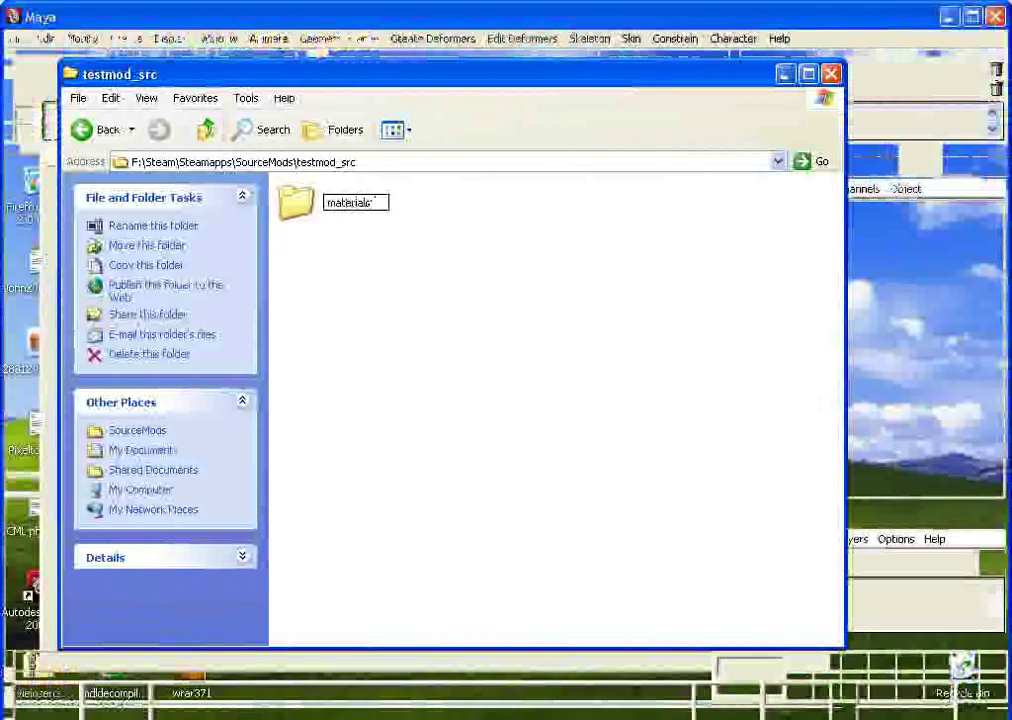
{"action": "key", "text": "Return"}
{"action": "key", "text": "Return"}
Create a folder named models inside materialsrc and open it.
{"action": "right_click", "coordinate": [366, 264]}
{"action": "mouse_move", "coordinate": [470, 427]}
{"action": "left_click", "coordinate": [585, 427]}
{"action": "type", "text": "models"}
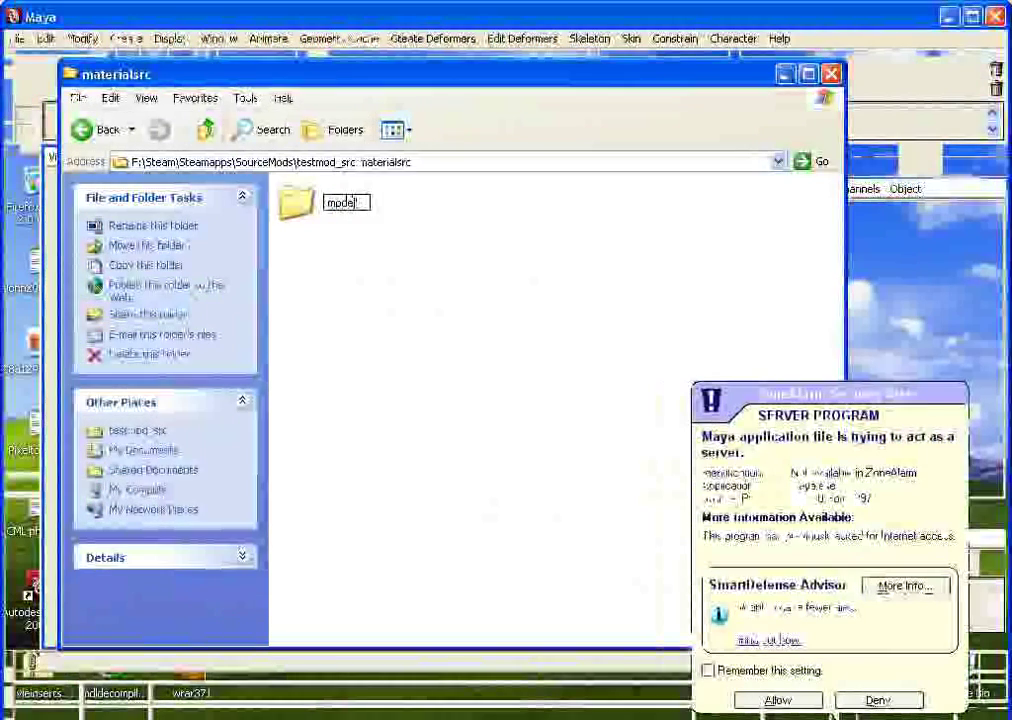
{"action": "key", "text": "Return"}
{"action": "double_click", "coordinate": [298, 203]}
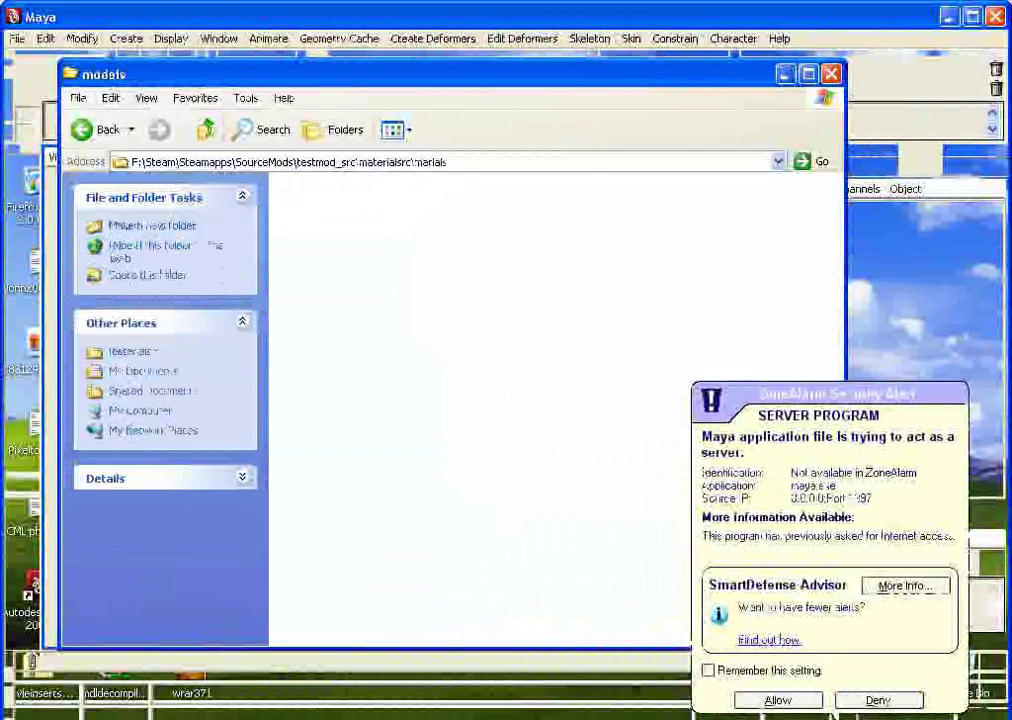
{"action": "left_click_drag", "start_coordinate": [355, 237], "coordinate": [588, 475]}
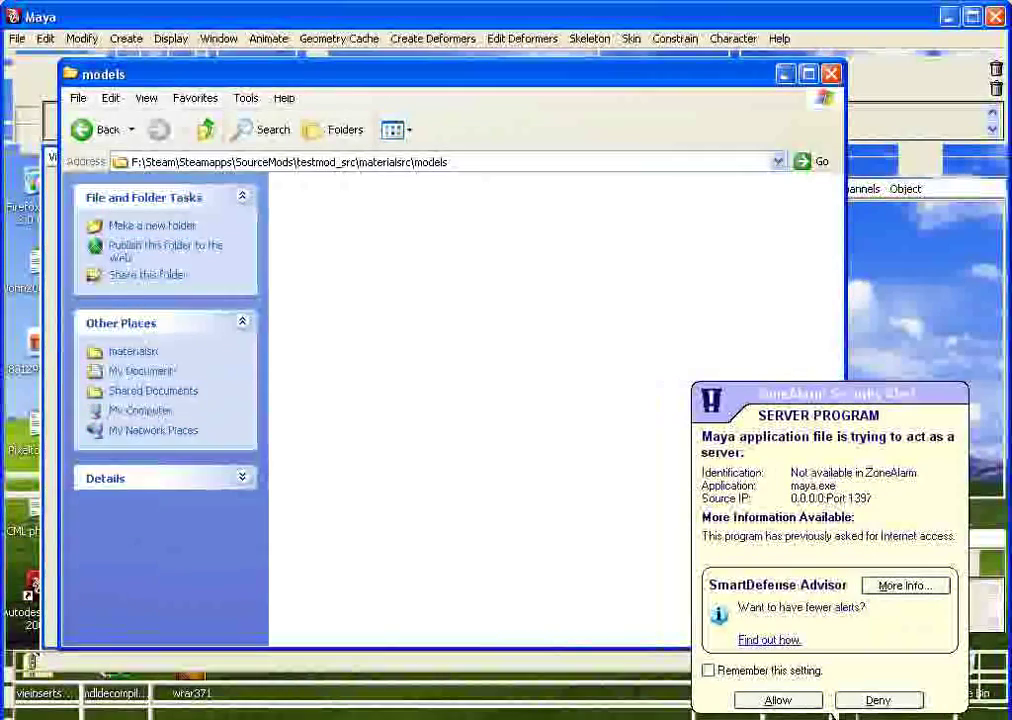
Open the existing Steam folder on Local Disk (C:) through My Computer in a second window.
{"action": "key", "text": "super"}
{"action": "left_click", "coordinate": [258, 442]}
{"action": "double_click", "coordinate": [372, 355]}
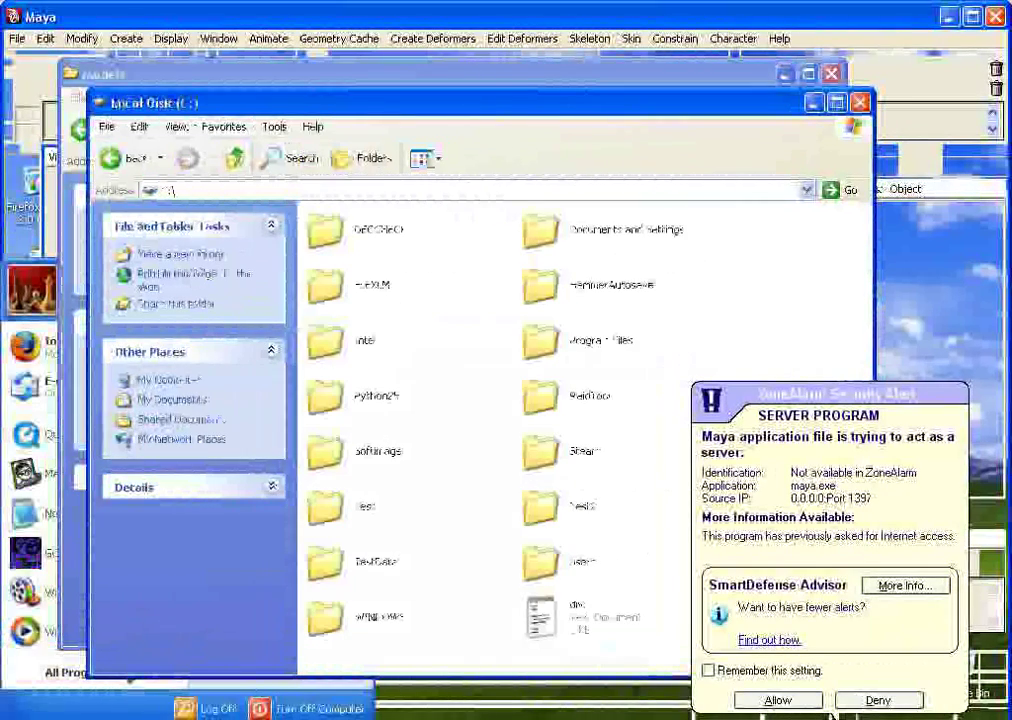
{"action": "double_click", "coordinate": [543, 452]}
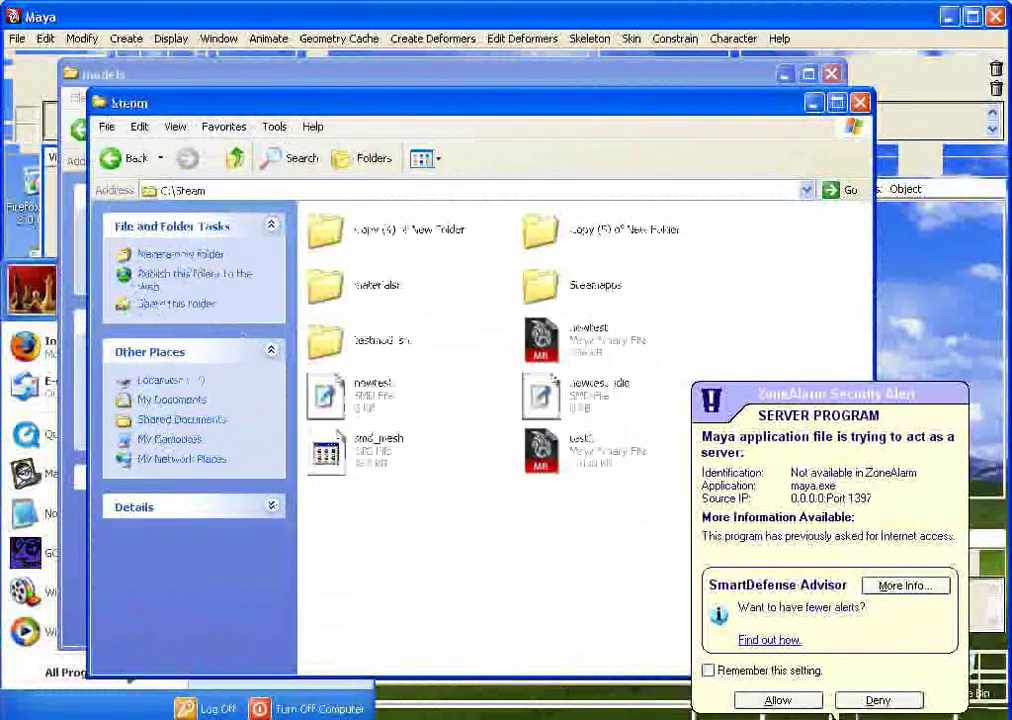
{"action": "double_click", "coordinate": [382, 341]}
{"action": "left_click", "coordinate": [125, 158]}
Open the path Steamapps\SourceMods\testmod_src\materialsrc\models inside the Steam folder on C:.
{"action": "left_click", "coordinate": [595, 285]}
{"action": "double_click", "coordinate": [595, 285]}
{"action": "double_click", "coordinate": [380, 230]}
{"action": "double_click", "coordinate": [598, 230]}
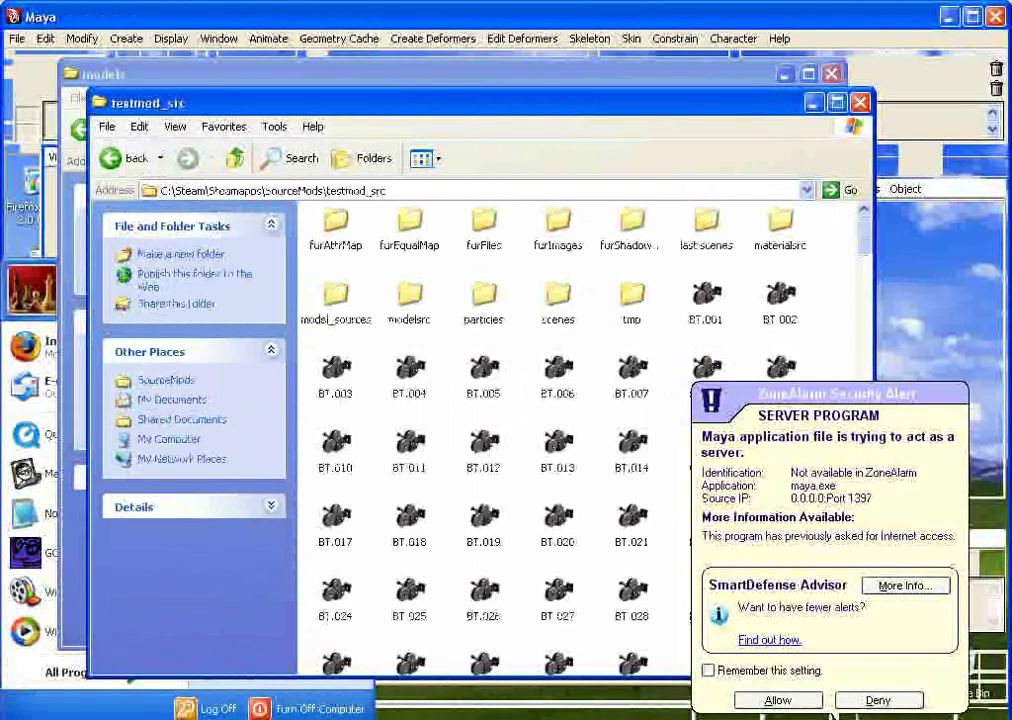
{"action": "double_click", "coordinate": [780, 226]}
{"action": "double_click", "coordinate": [350, 232]}
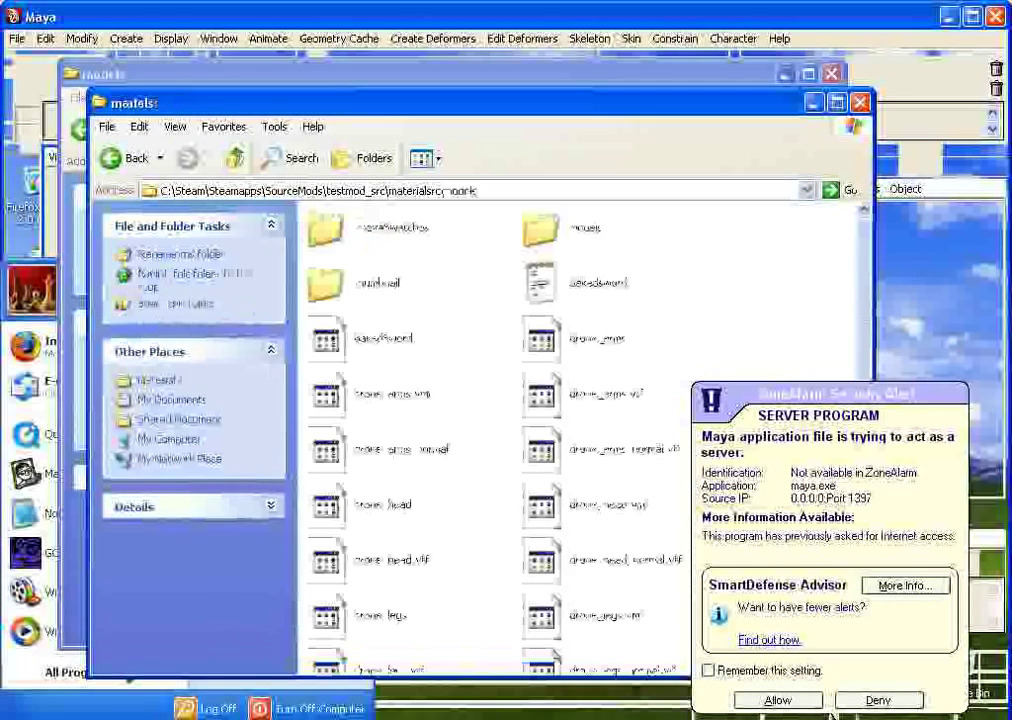
Find the BakedSword TGA file among the textures in the C: models folder and copy it.
{"action": "scroll", "coordinate": [500, 430], "scroll_direction": "down", "scroll_amount": 5}
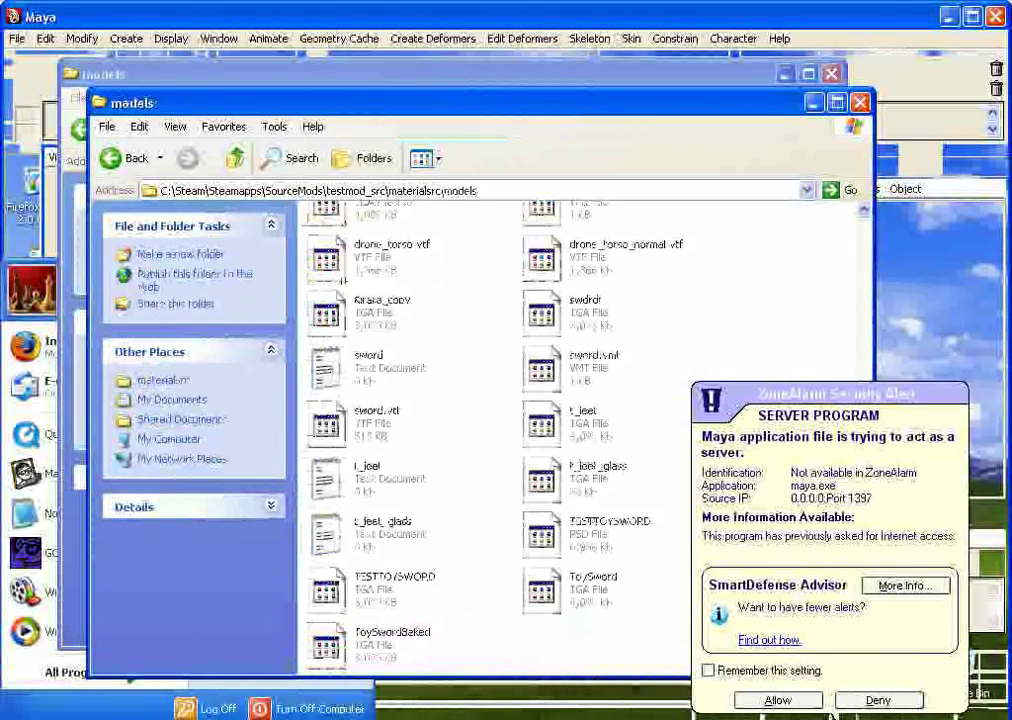
{"action": "left_click", "coordinate": [545, 590]}
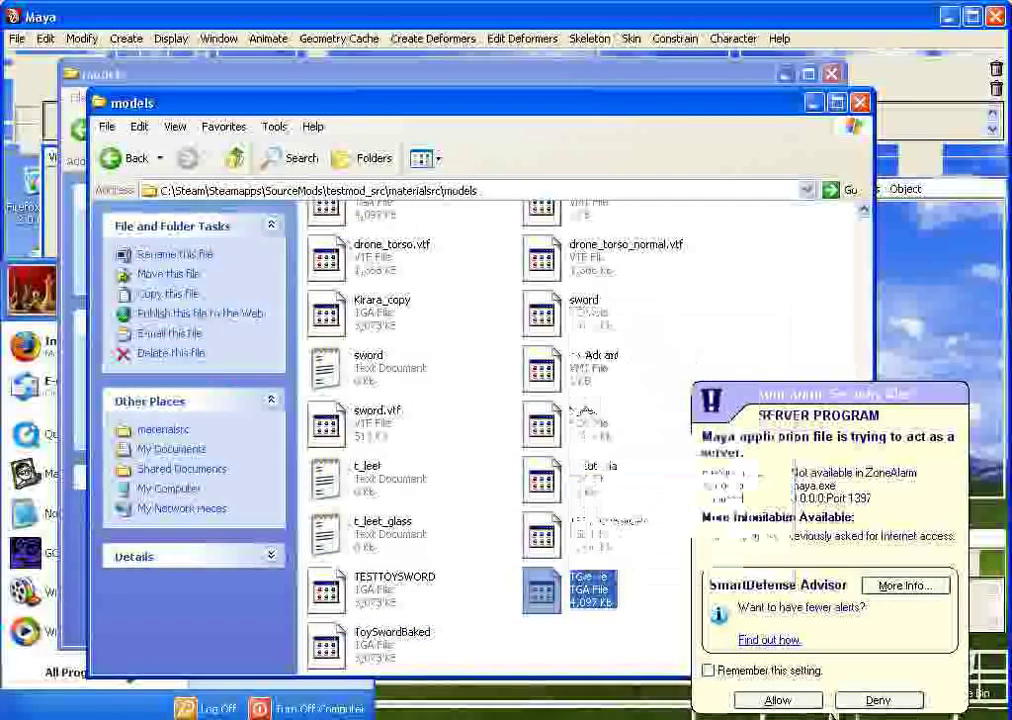
{"action": "left_click", "coordinate": [660, 590]}
{"action": "scroll", "coordinate": [660, 590], "scroll_direction": "up", "scroll_amount": 5}
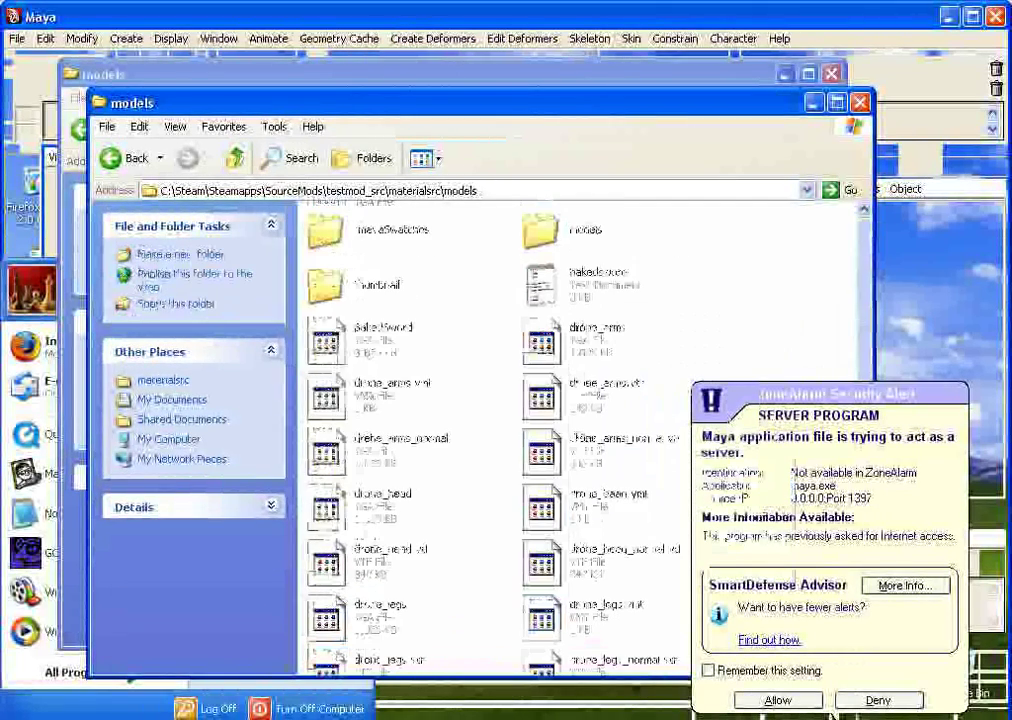
{"action": "left_click", "coordinate": [378, 332]}
{"action": "right_click", "coordinate": [379, 332]}
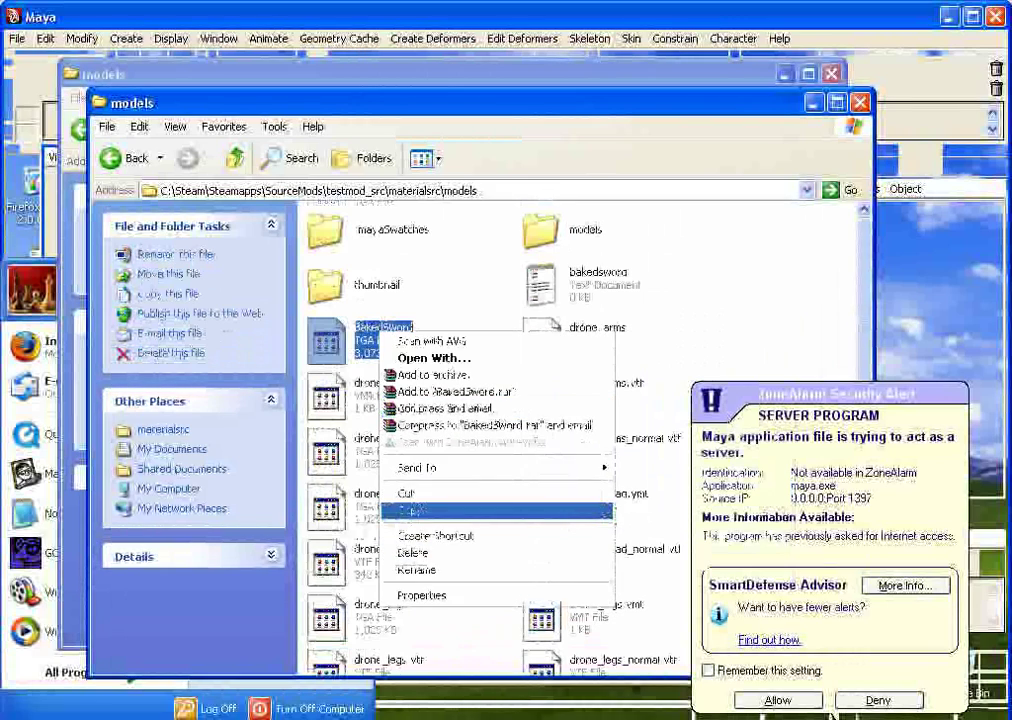
{"action": "left_click", "coordinate": [430, 509]}
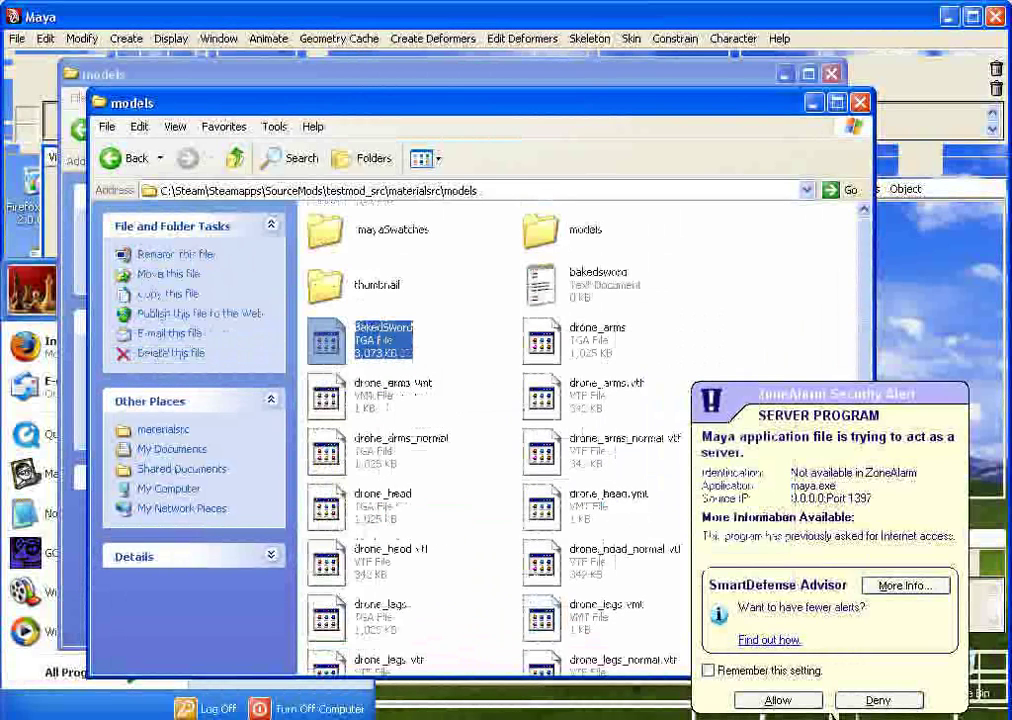
{"action": "left_click", "coordinate": [480, 420]}
Paste the copied BakedSword texture into the empty models folder under materialsrc on F:.
{"action": "left_click", "coordinate": [641, 76]}
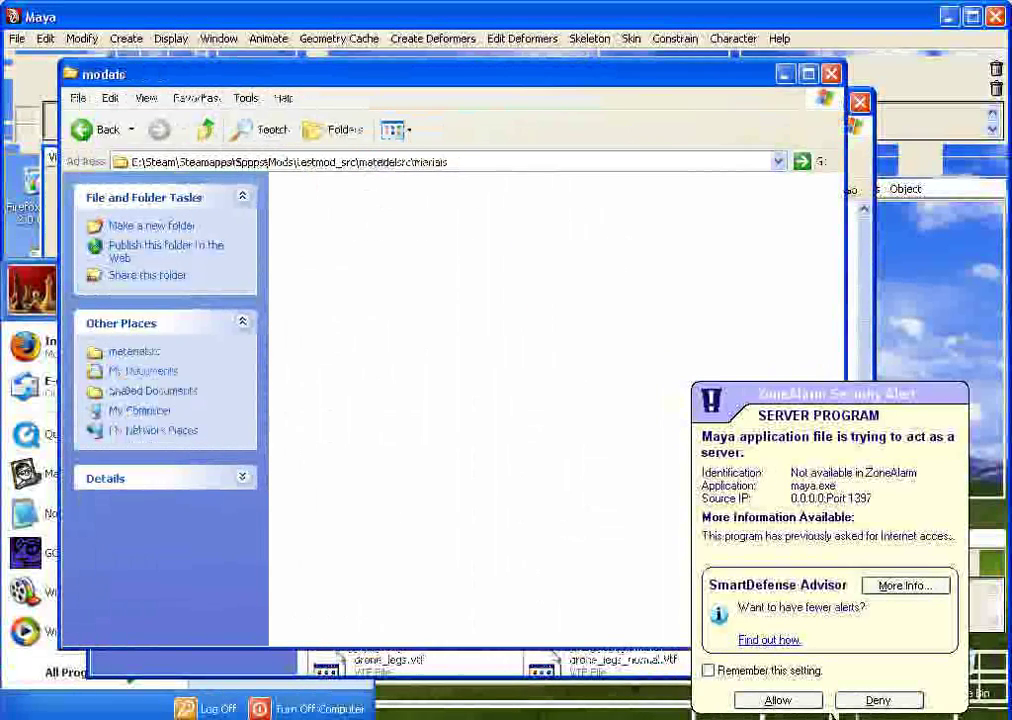
{"action": "right_click", "coordinate": [413, 266]}
{"action": "left_click", "coordinate": [440, 391]}
{"action": "right_click", "coordinate": [346, 285]}
{"action": "left_click", "coordinate": [400, 390]}
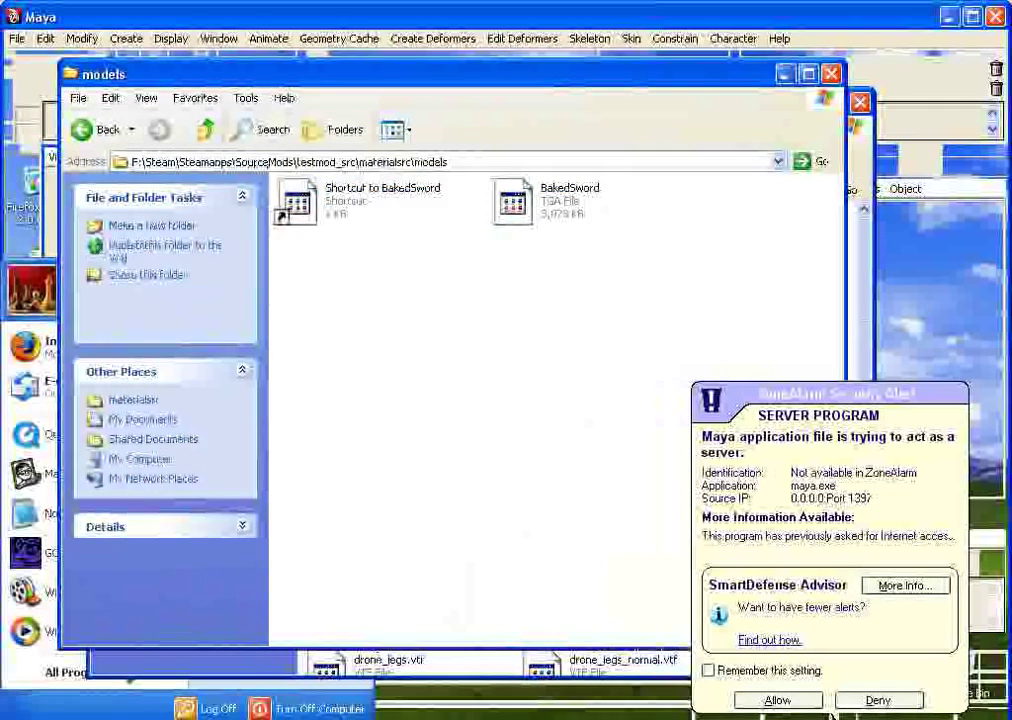
Delete the shortcut to BakedSword from the models folder on F:, keeping the TGA file.
{"action": "left_click", "coordinate": [298, 203]}
{"action": "key", "text": "Delete"}
{"action": "key", "text": "Return"}
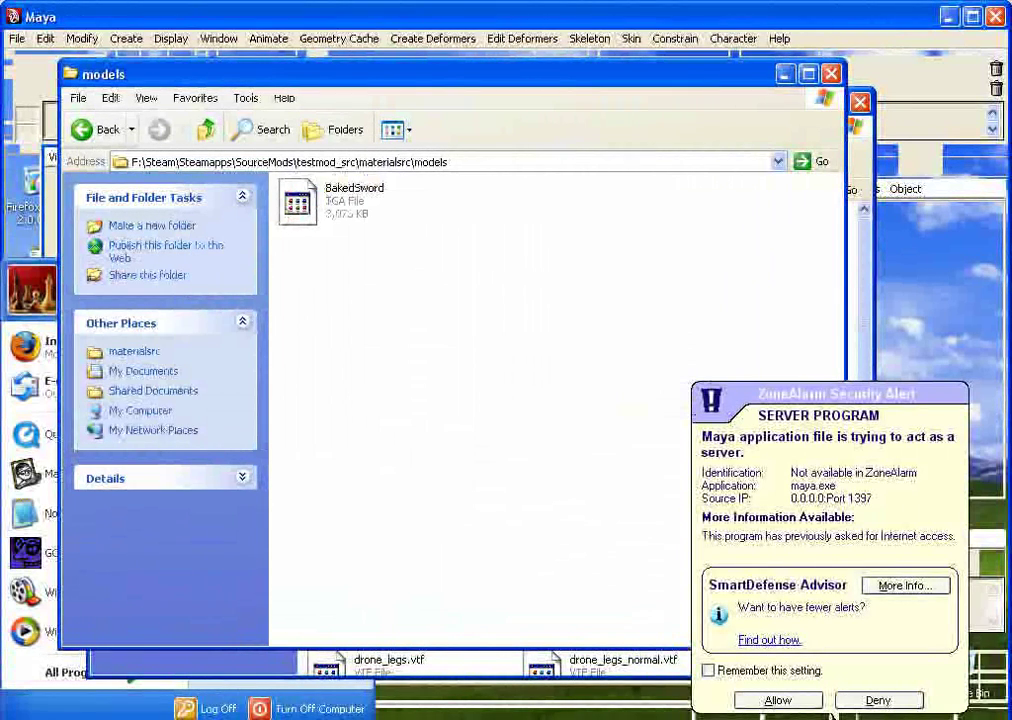
Go back from the models folder on F: to the SourceMods folder.
{"action": "left_click", "coordinate": [96, 130]}
{"action": "left_click", "coordinate": [96, 130]}
{"action": "left_click", "coordinate": [480, 380]}
{"action": "left_click", "coordinate": [96, 130]}
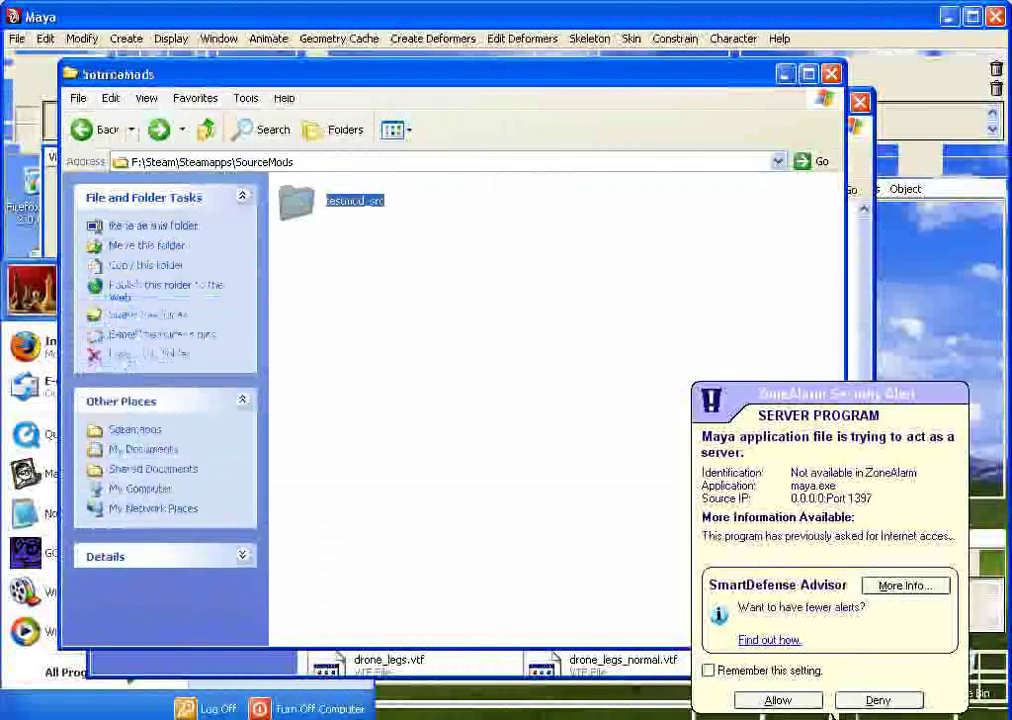
{"action": "left_click", "coordinate": [358, 256]}
{"action": "right_click", "coordinate": [358, 256]}
{"action": "mouse_move", "coordinate": [387, 419]}
{"action": "left_click", "coordinate": [590, 420]}
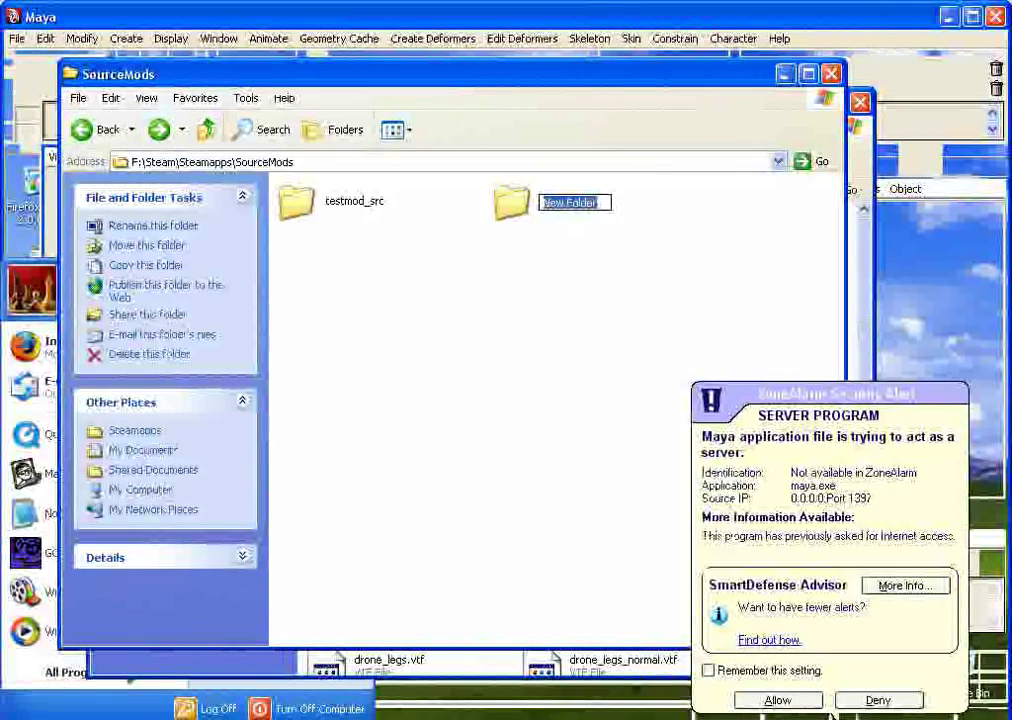
{"action": "right_click", "coordinate": [570, 211]}
{"action": "left_click", "coordinate": [606, 513]}
{"action": "left_click", "coordinate": [574, 411]}
Create a folder named model_sources inside testmod_src, alongside materialsrc, and open it.
{"action": "double_click", "coordinate": [300, 203]}
{"action": "right_click", "coordinate": [363, 269]}
{"action": "mouse_move", "coordinate": [400, 433]}
{"action": "left_click", "coordinate": [590, 433]}
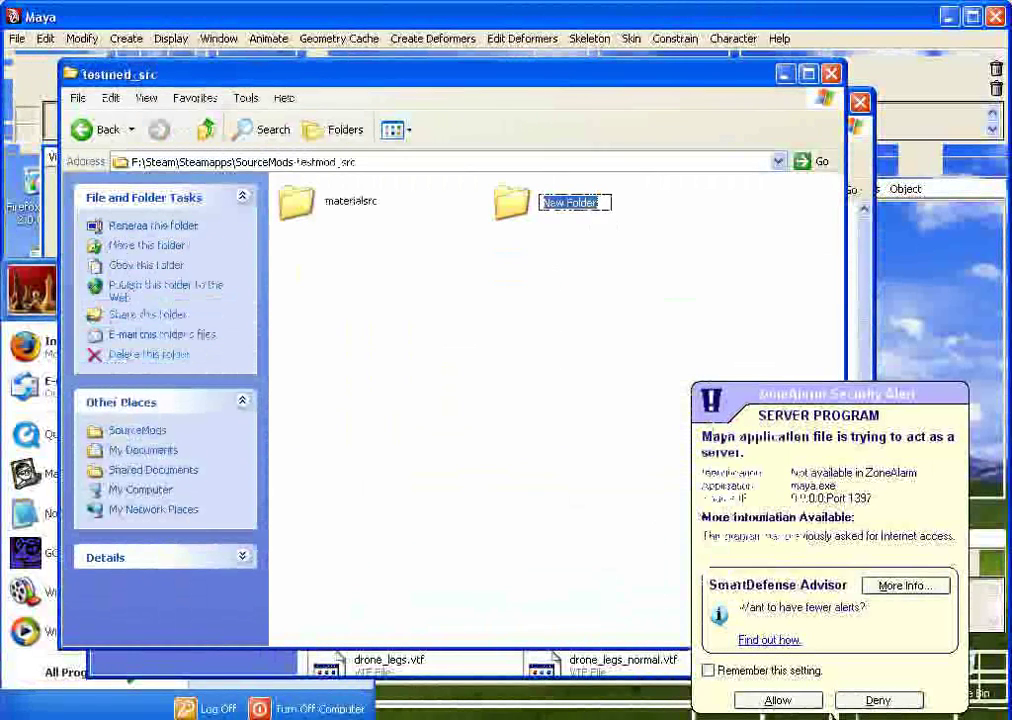
{"action": "type", "text": "modelsrc"}
{"action": "left_click", "coordinate": [590, 433]}
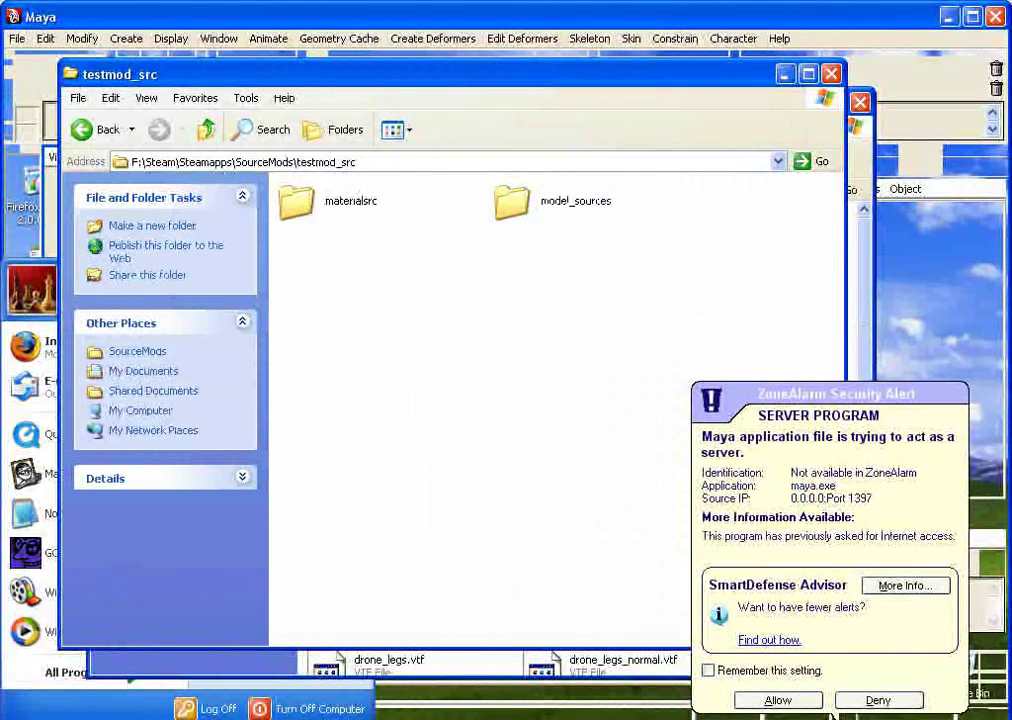
{"action": "double_click", "coordinate": [512, 203]}
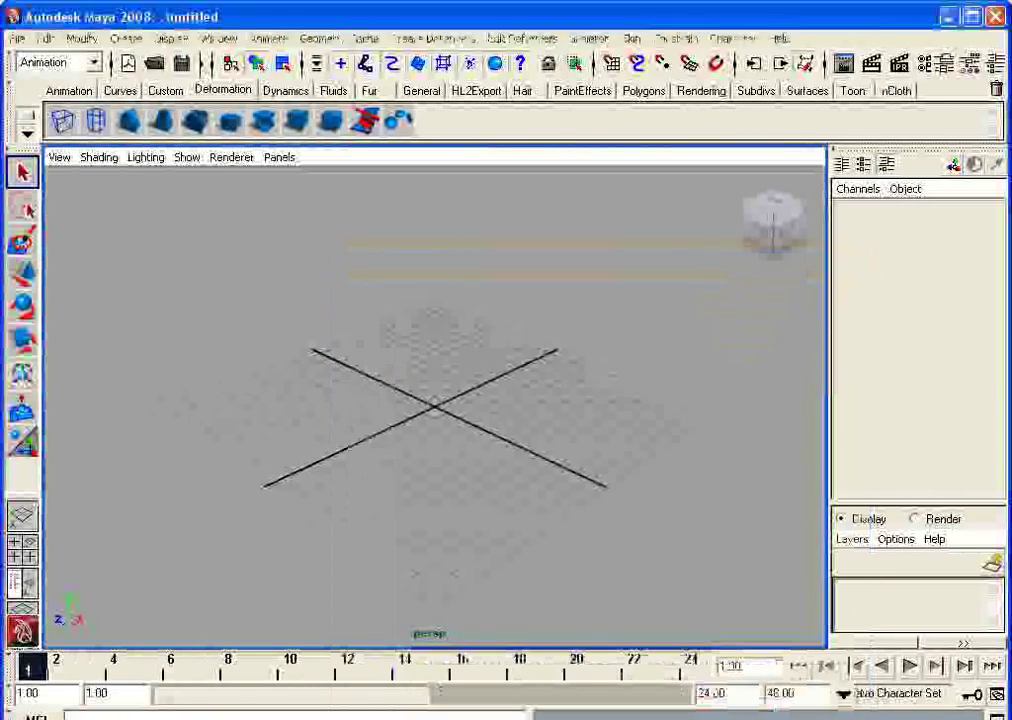
Switch to Maya and bring up the scene file commands with the SMD import and export options.
{"action": "left_click", "coordinate": [17, 39]}
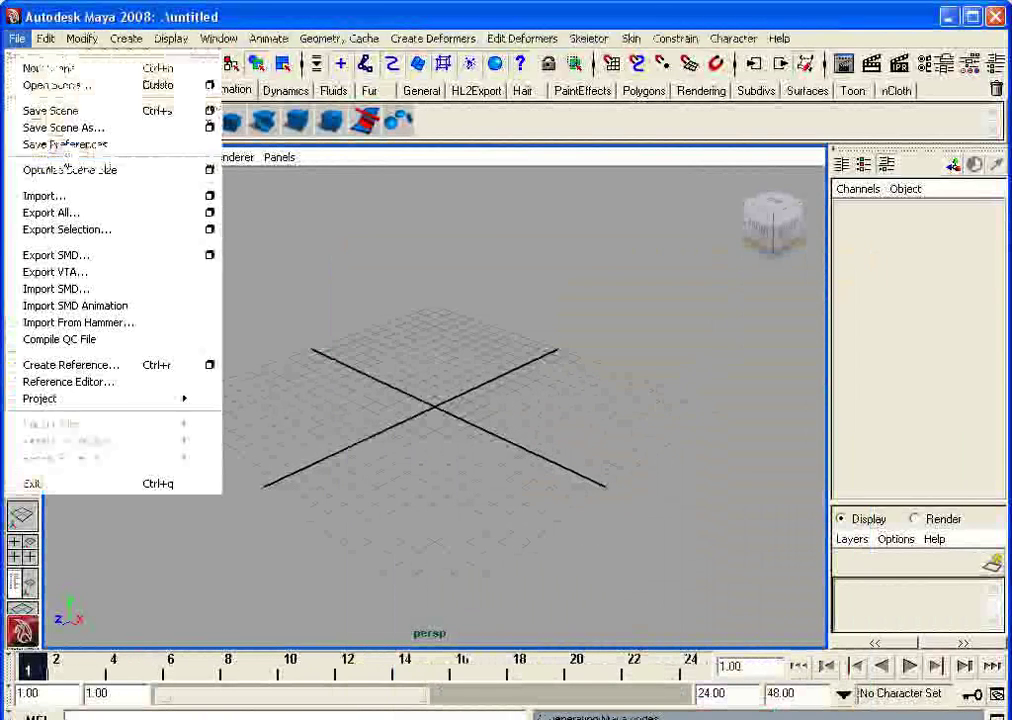